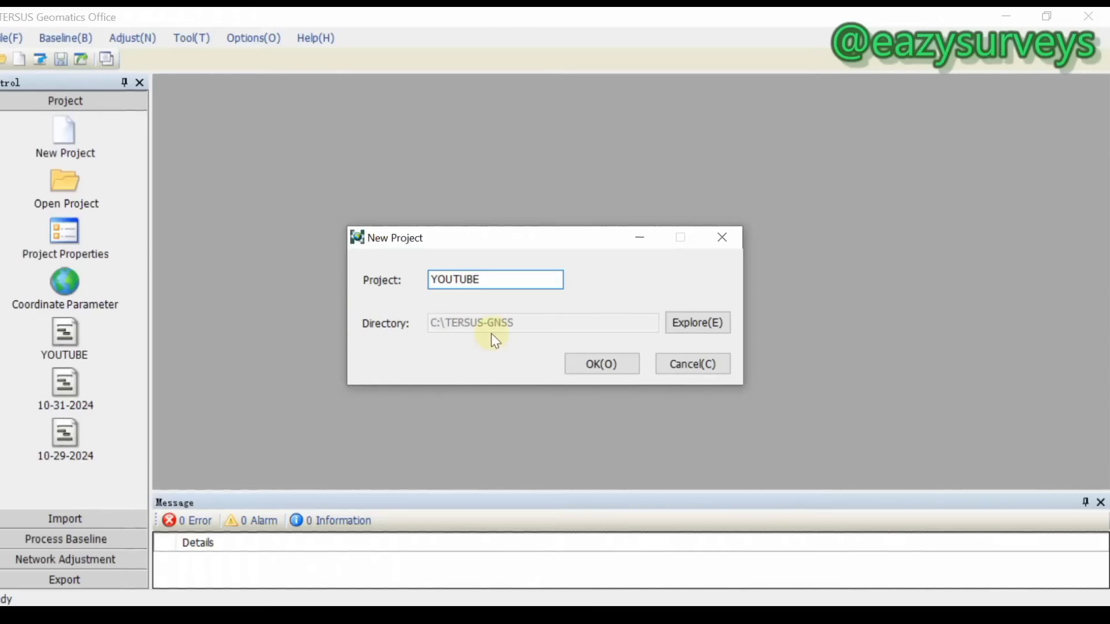
Set the new project's directory to the YOUTUBE folder inside Desktop\FOLDERS, and create the project.
{"action": "left_click", "coordinate": [700, 334]}
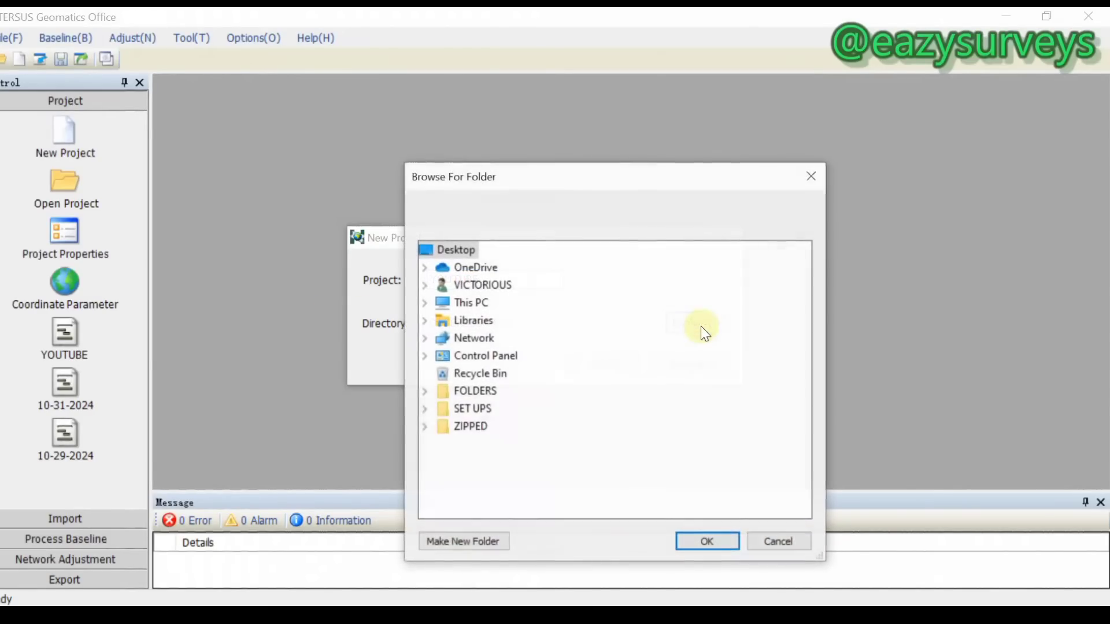
{"action": "double_click", "coordinate": [481, 398]}
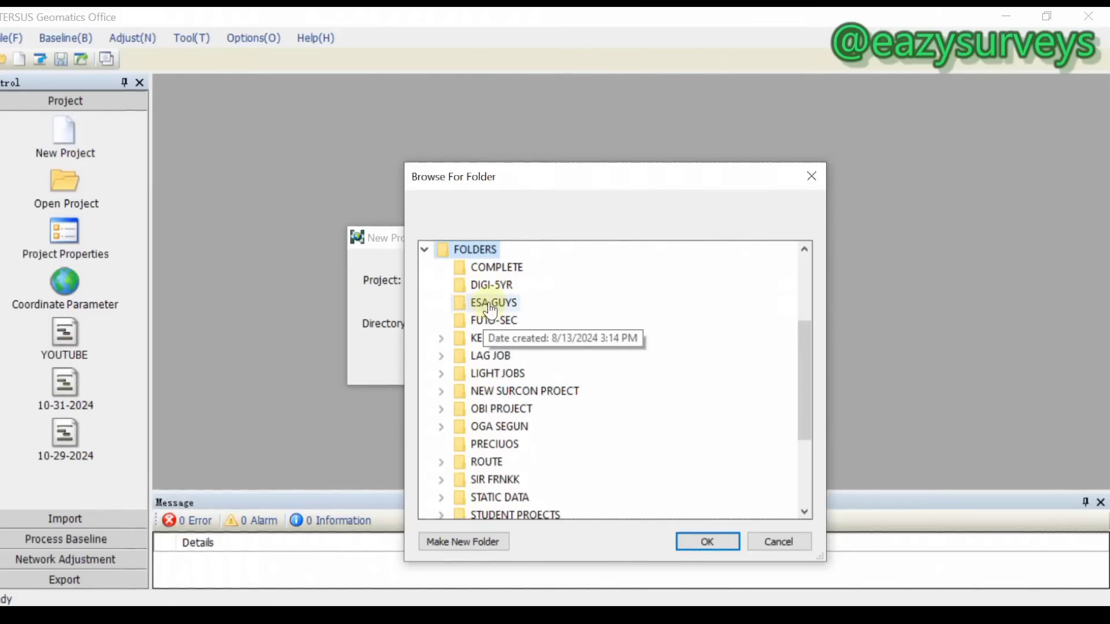
{"action": "scroll", "coordinate": [498, 444], "scroll_direction": "down", "scroll_amount": 3}
{"action": "double_click", "coordinate": [484, 463]}
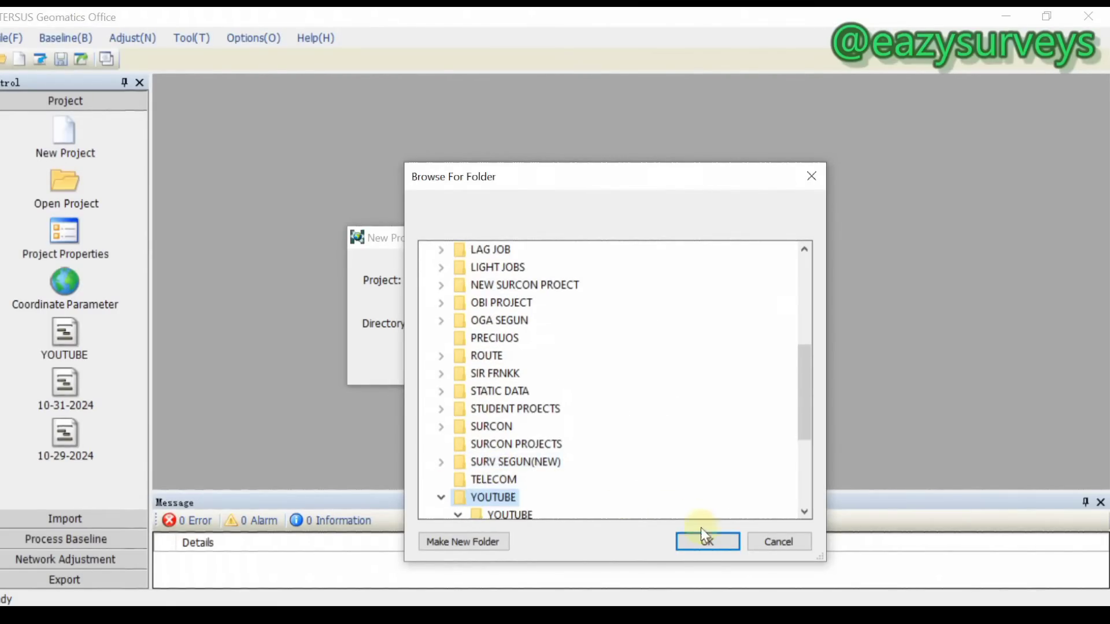
{"action": "left_click", "coordinate": [709, 543]}
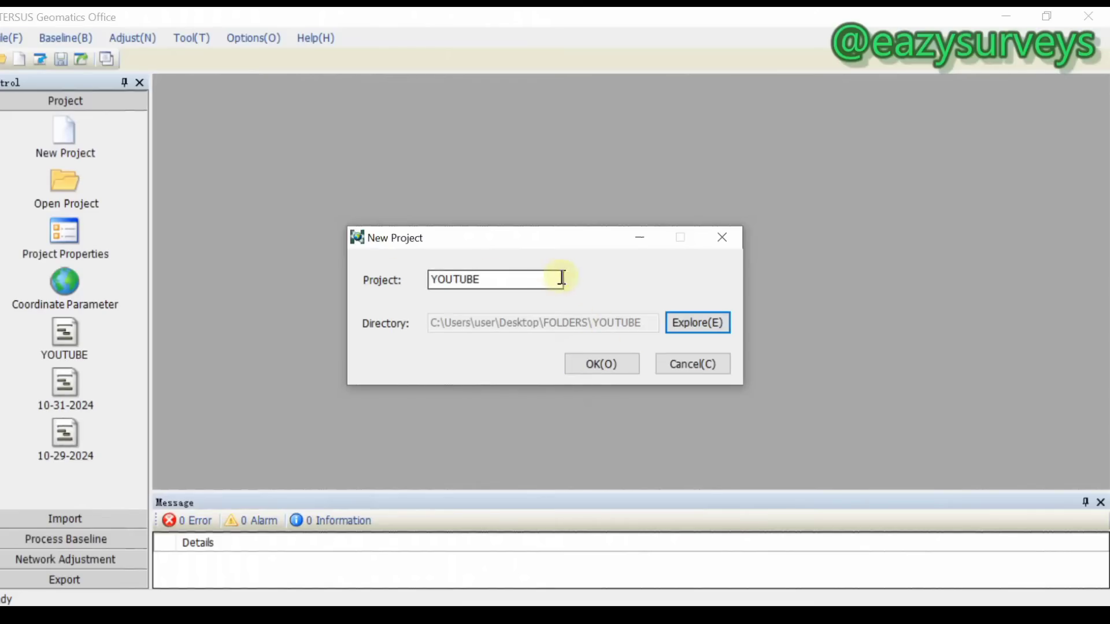
{"action": "left_click", "coordinate": [607, 368]}
{"action": "left_click", "coordinate": [563, 368]}
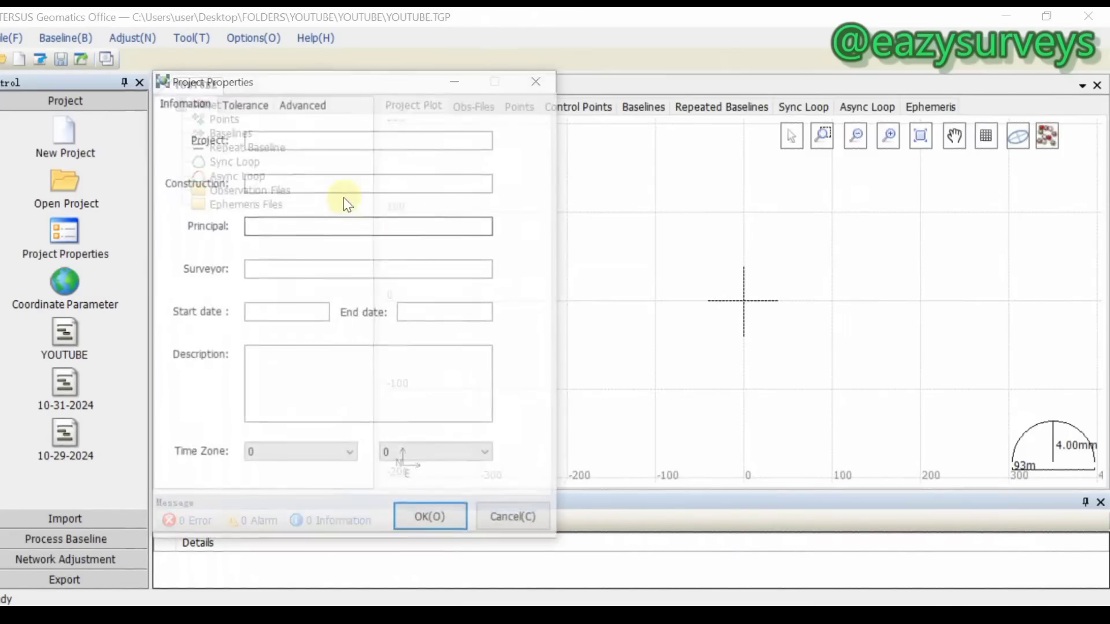
Review the tolerance and advanced project properties and accept the default settings.
{"action": "left_click", "coordinate": [249, 104]}
{"action": "left_click", "coordinate": [311, 110]}
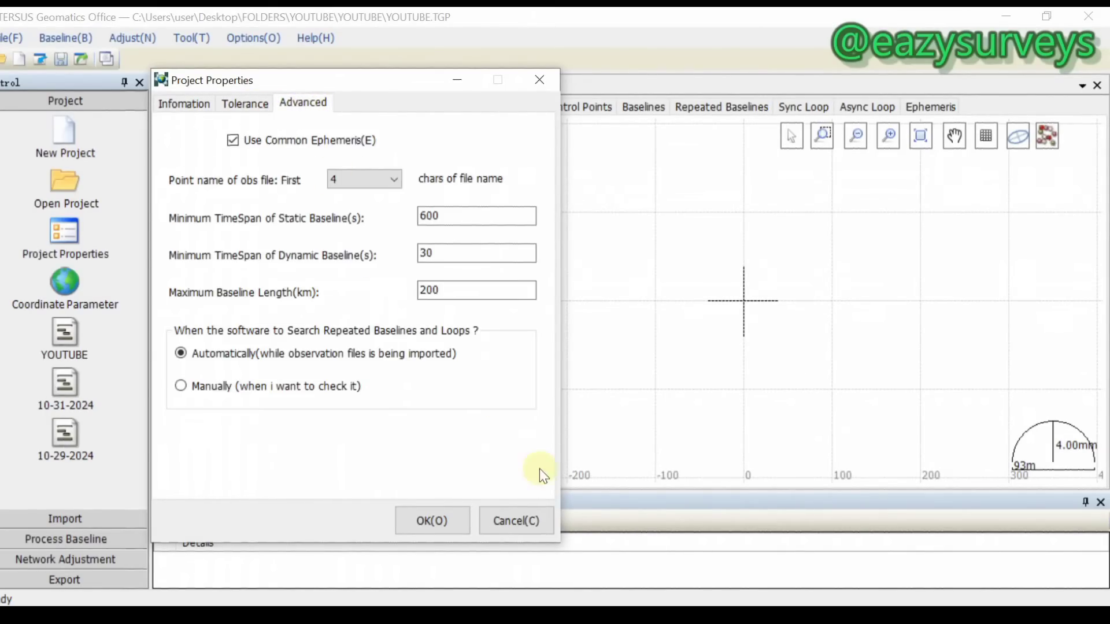
{"action": "left_click", "coordinate": [436, 525]}
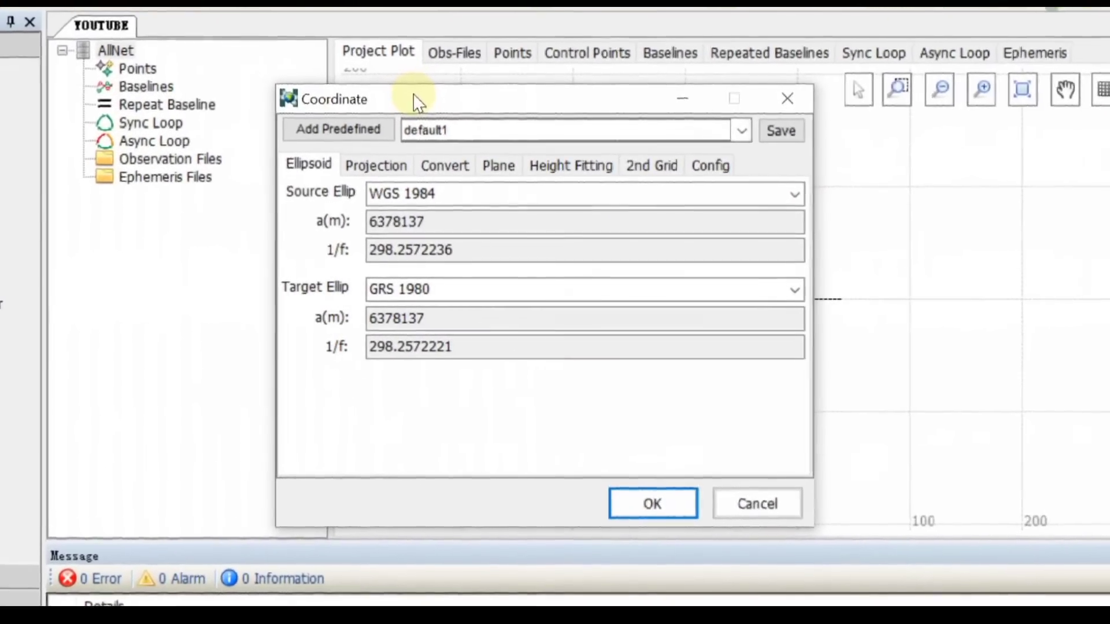
Load the predefined coordinate parameter file UTM-WGS84-Zone 31N from the Nigeria folder under North Africa.
{"action": "left_click_drag", "start_coordinate": [416, 101], "coordinate": [389, 37]}
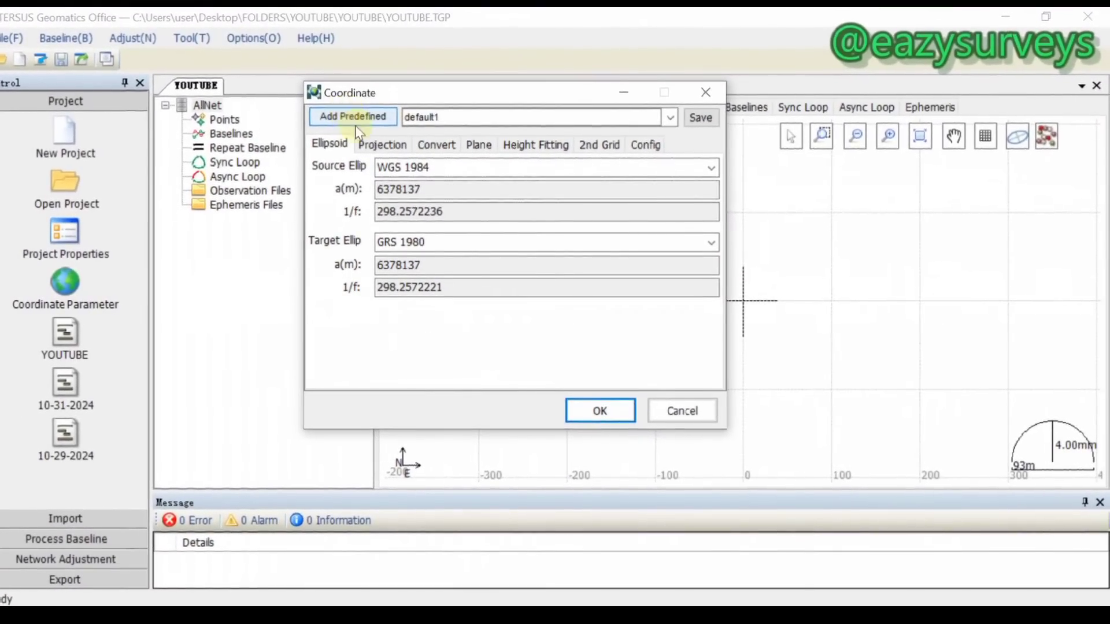
{"action": "left_click", "coordinate": [296, 57]}
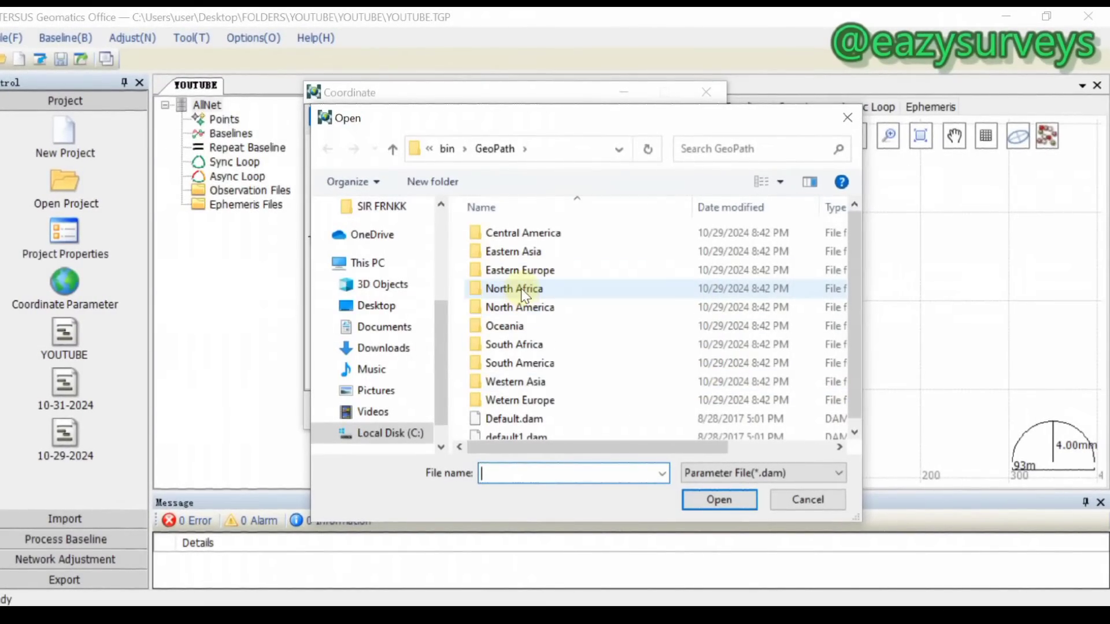
{"action": "double_click", "coordinate": [525, 292]}
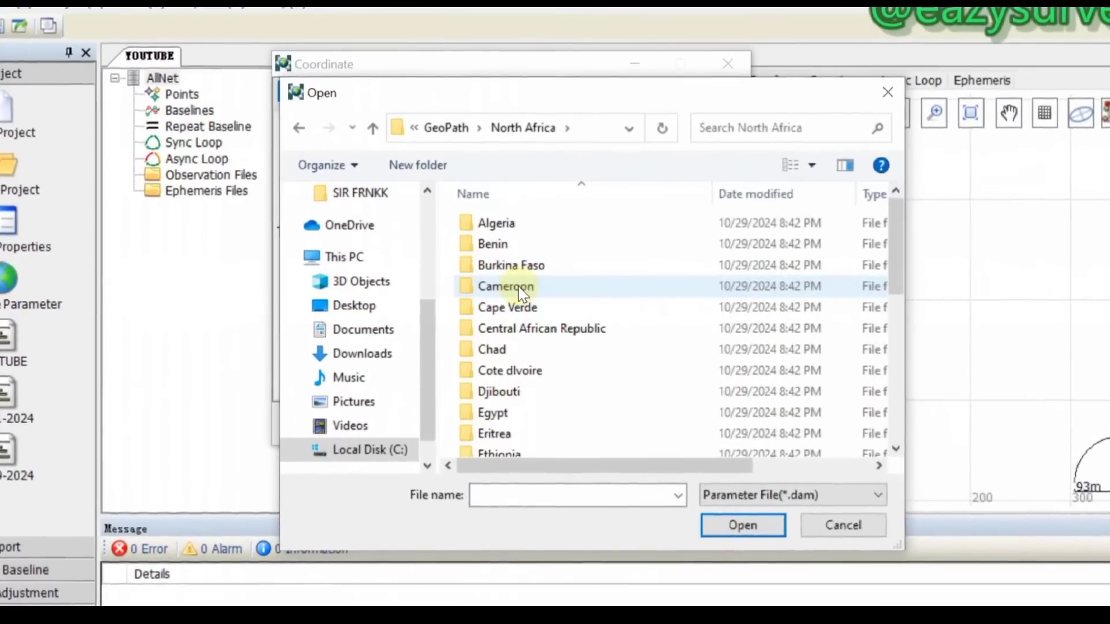
{"action": "scroll", "coordinate": [518, 275], "scroll_direction": "down", "scroll_amount": 5}
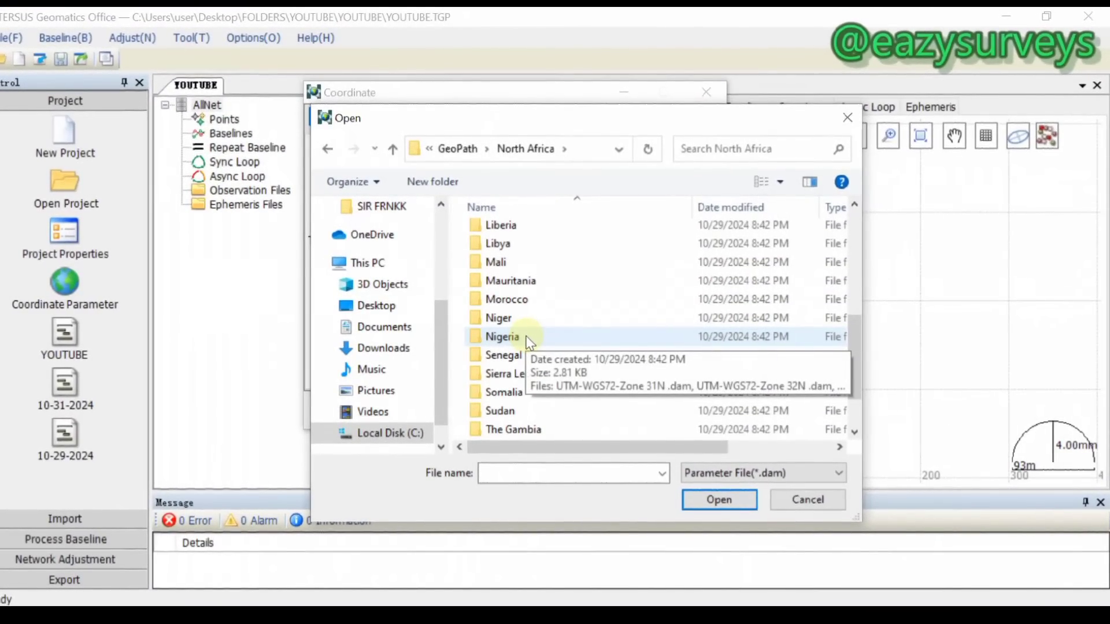
{"action": "double_click", "coordinate": [529, 340]}
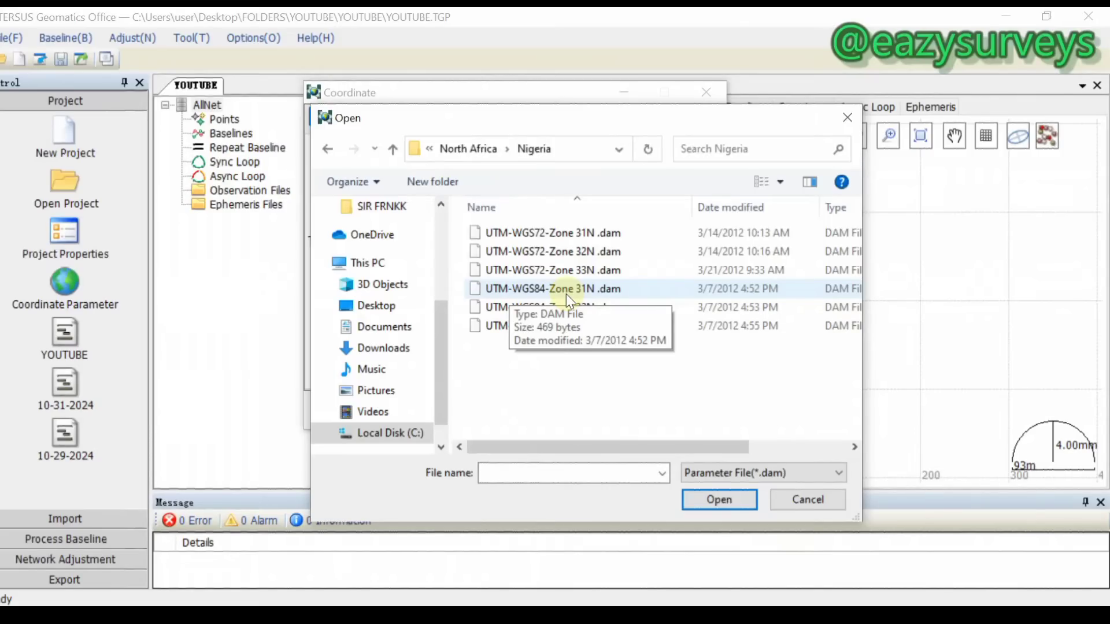
{"action": "left_click", "coordinate": [527, 293]}
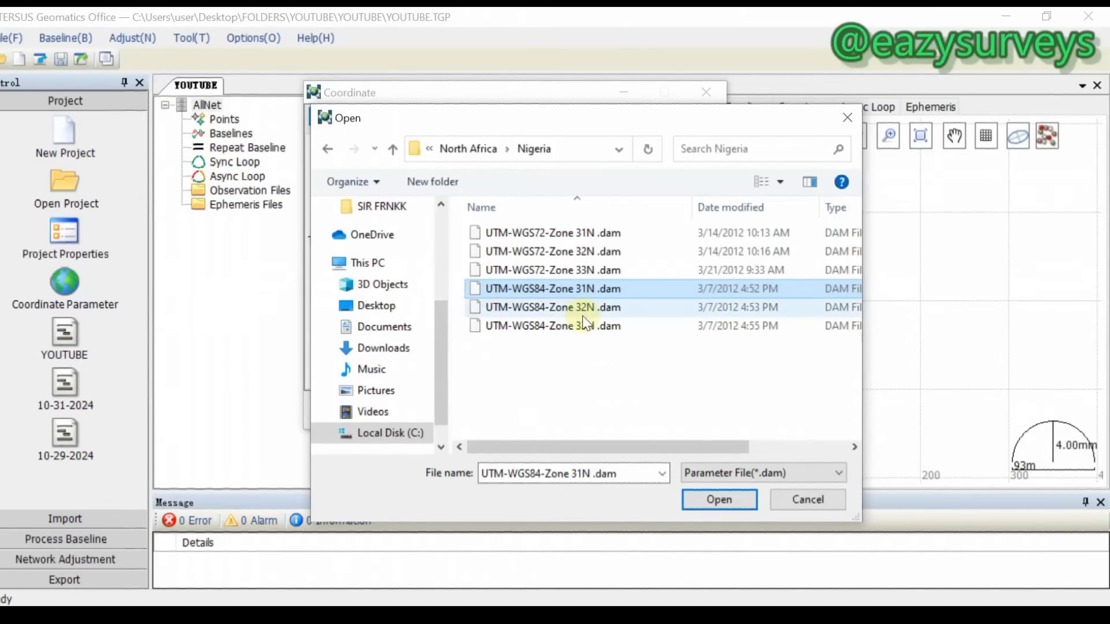
{"action": "left_click", "coordinate": [725, 497]}
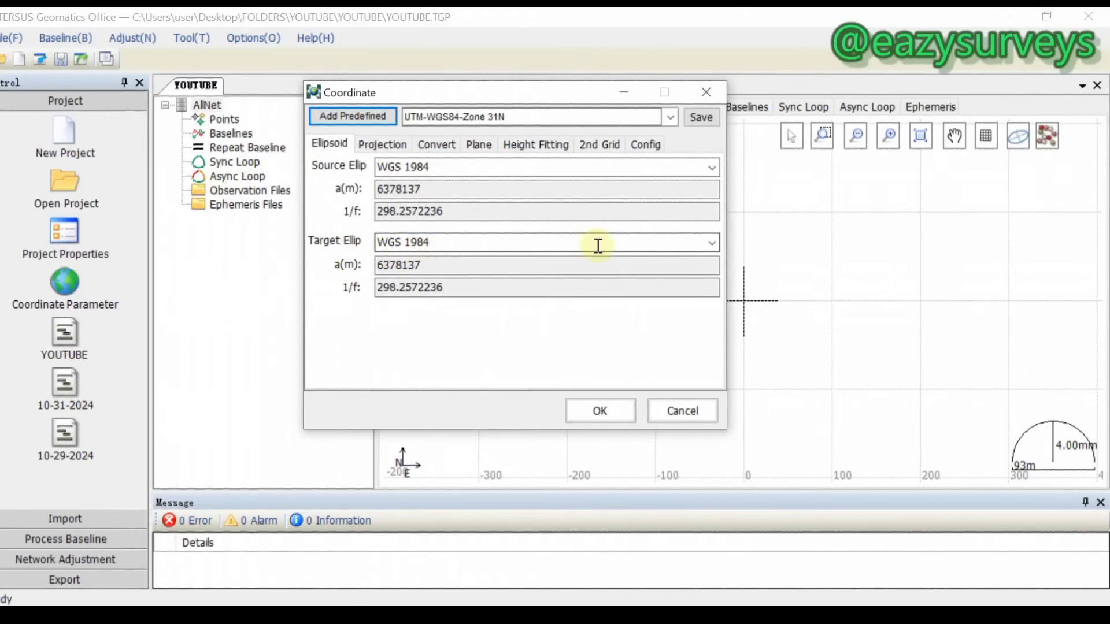
Set the target ellipsoid to Clarke 1880 RGS.
{"action": "left_click", "coordinate": [713, 244]}
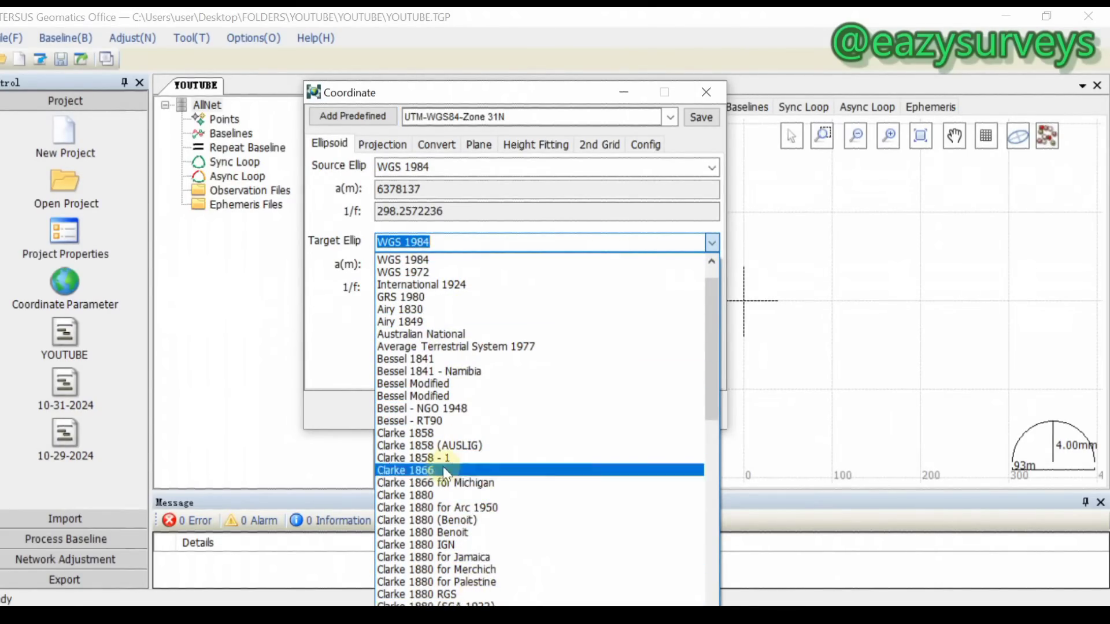
{"action": "scroll", "coordinate": [440, 585], "scroll_direction": "down", "scroll_amount": 5}
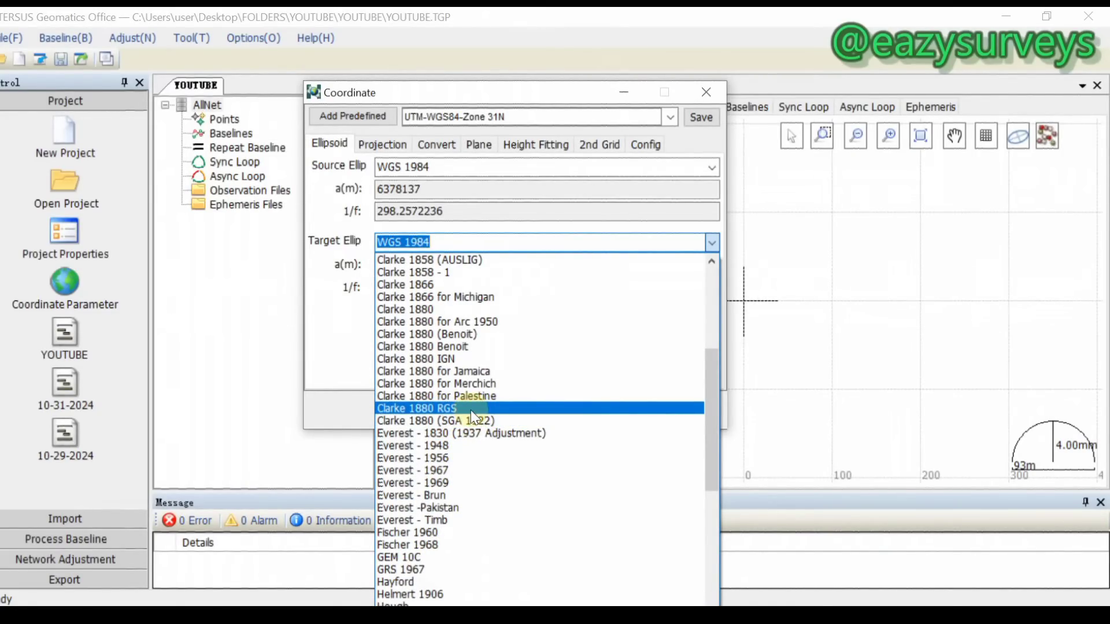
{"action": "left_click", "coordinate": [474, 412]}
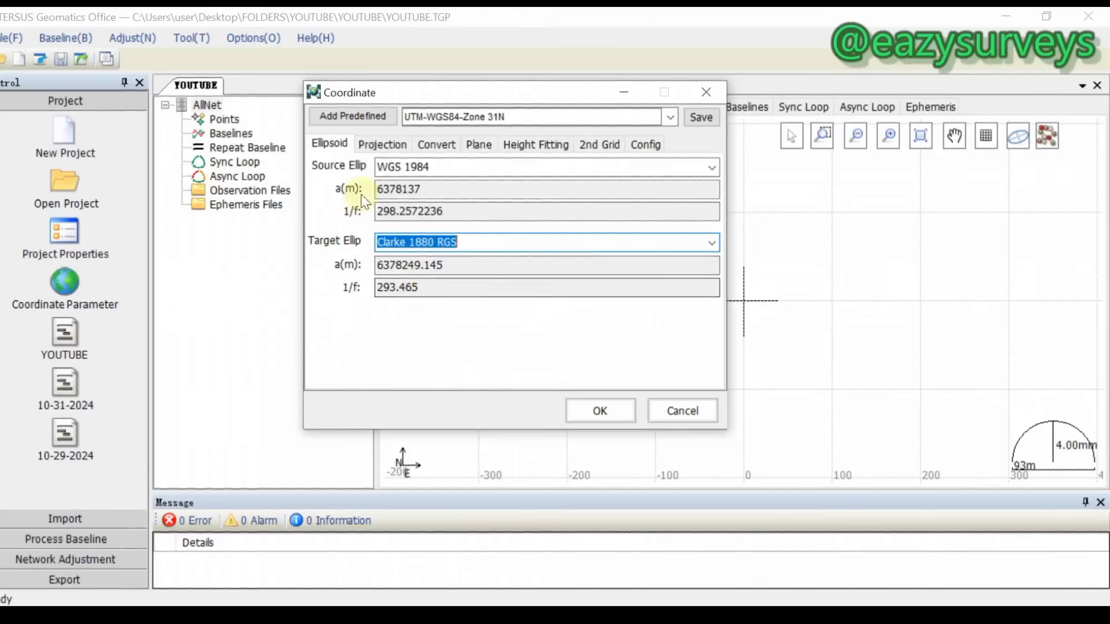
Try Mercator as the projection method, and restore Transverse Mercator.
{"action": "left_click", "coordinate": [387, 148]}
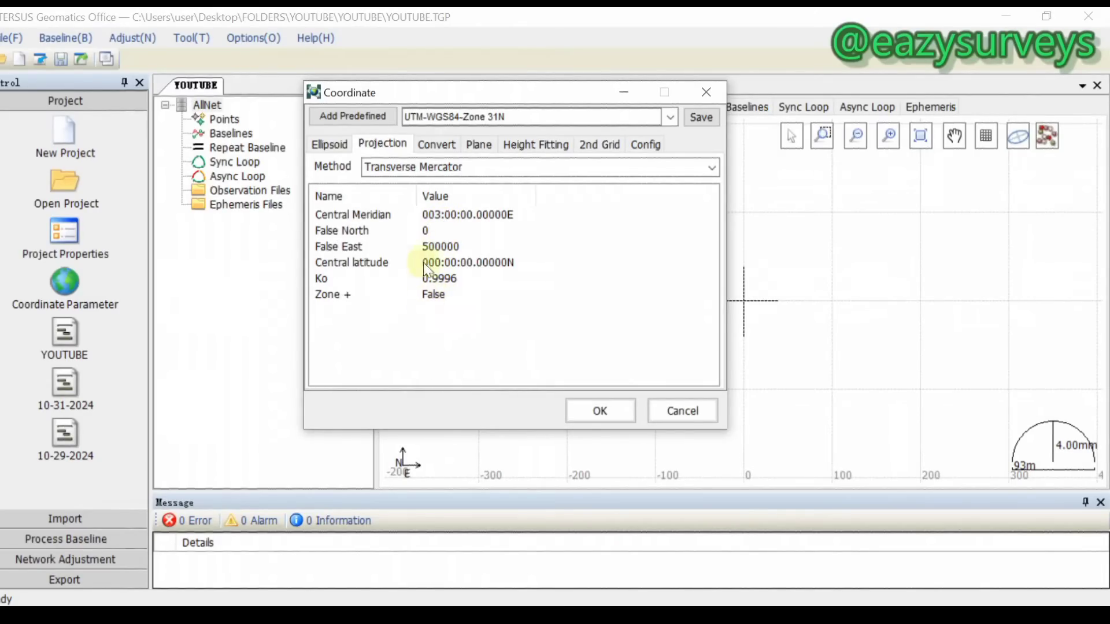
{"action": "left_click", "coordinate": [483, 167]}
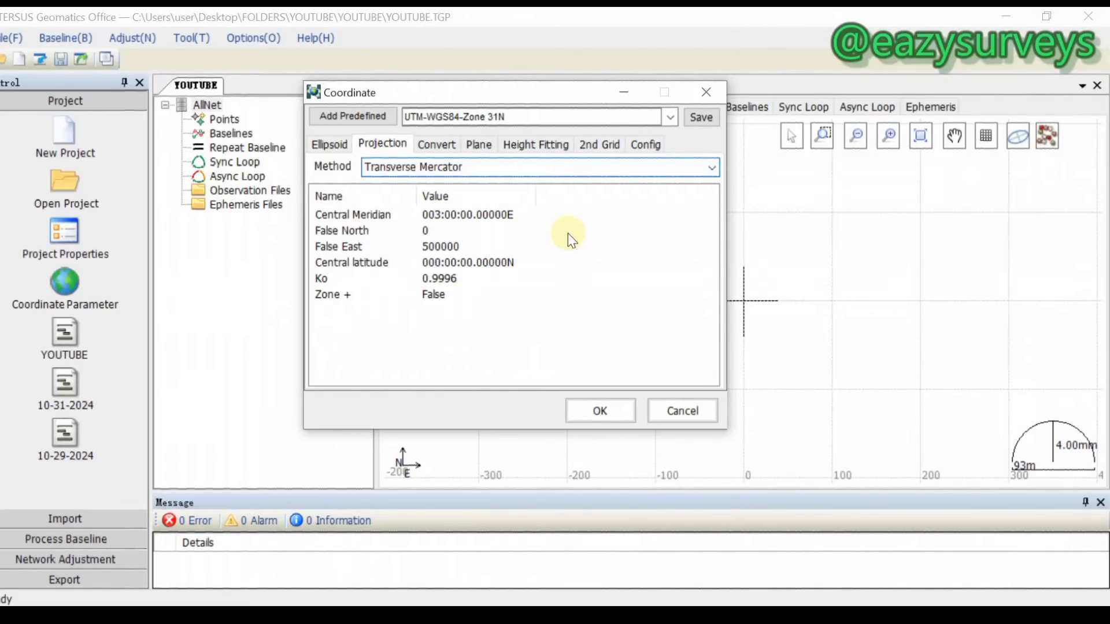
{"action": "left_click", "coordinate": [712, 167]}
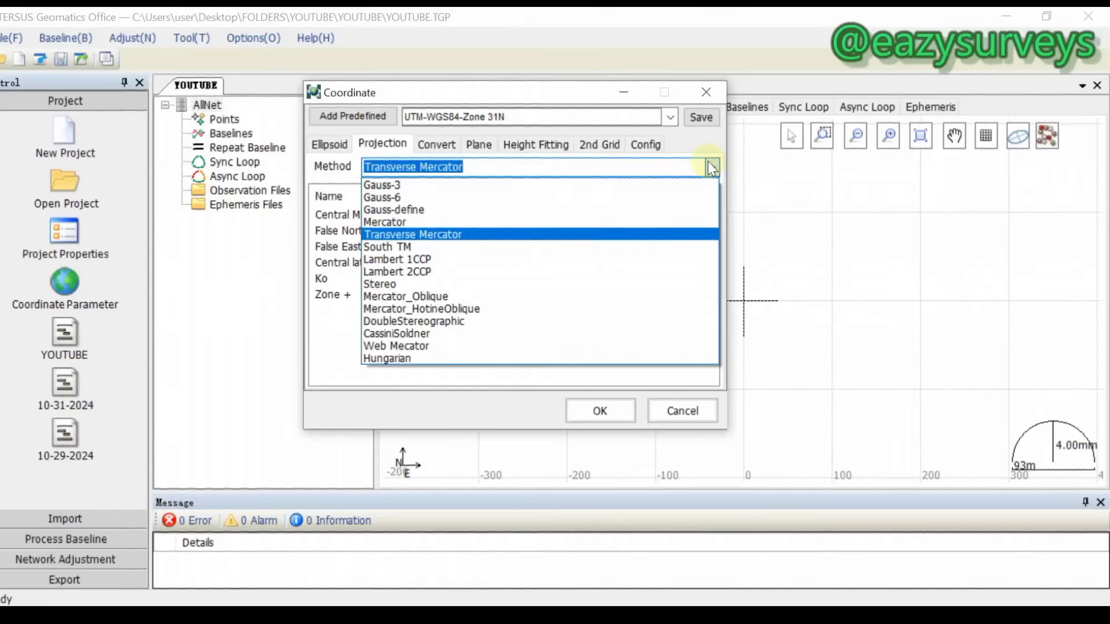
{"action": "left_click", "coordinate": [417, 227]}
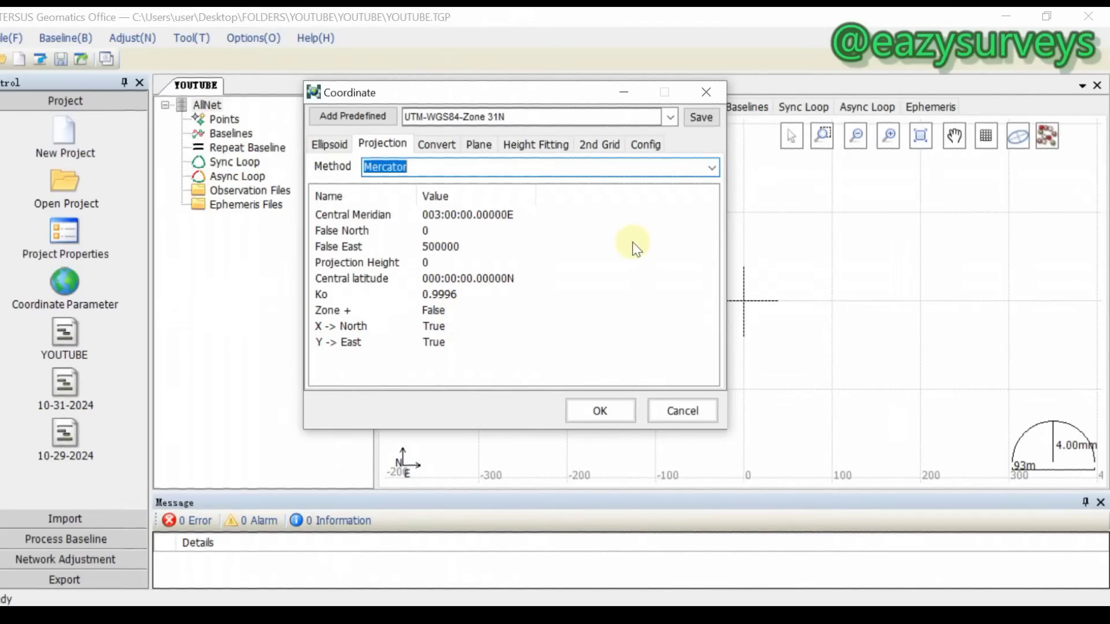
{"action": "left_click", "coordinate": [715, 168]}
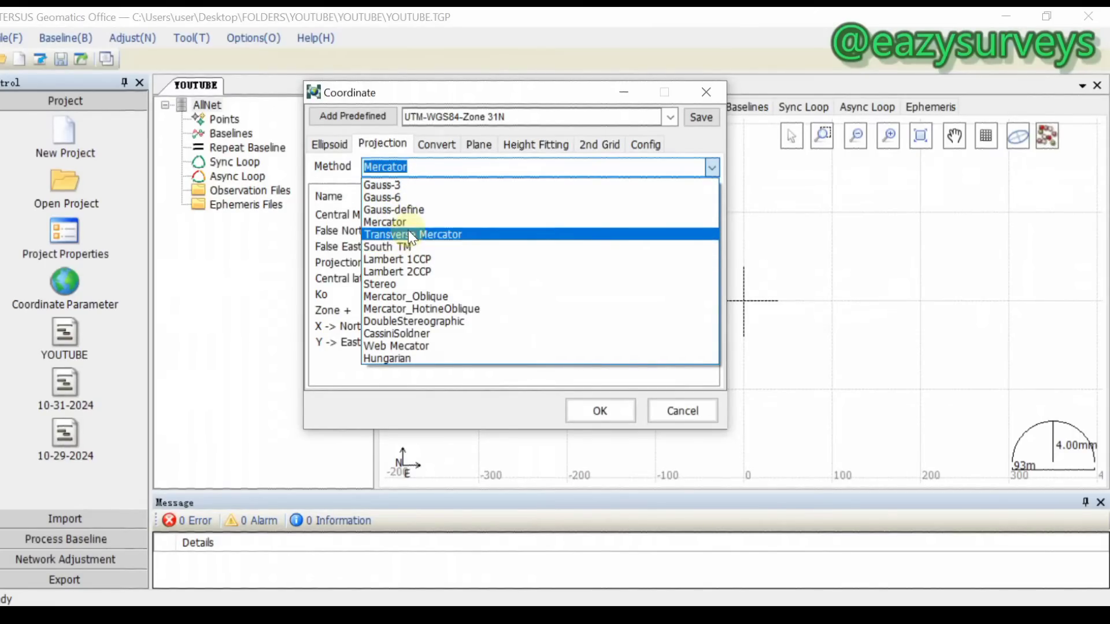
{"action": "left_click", "coordinate": [408, 233]}
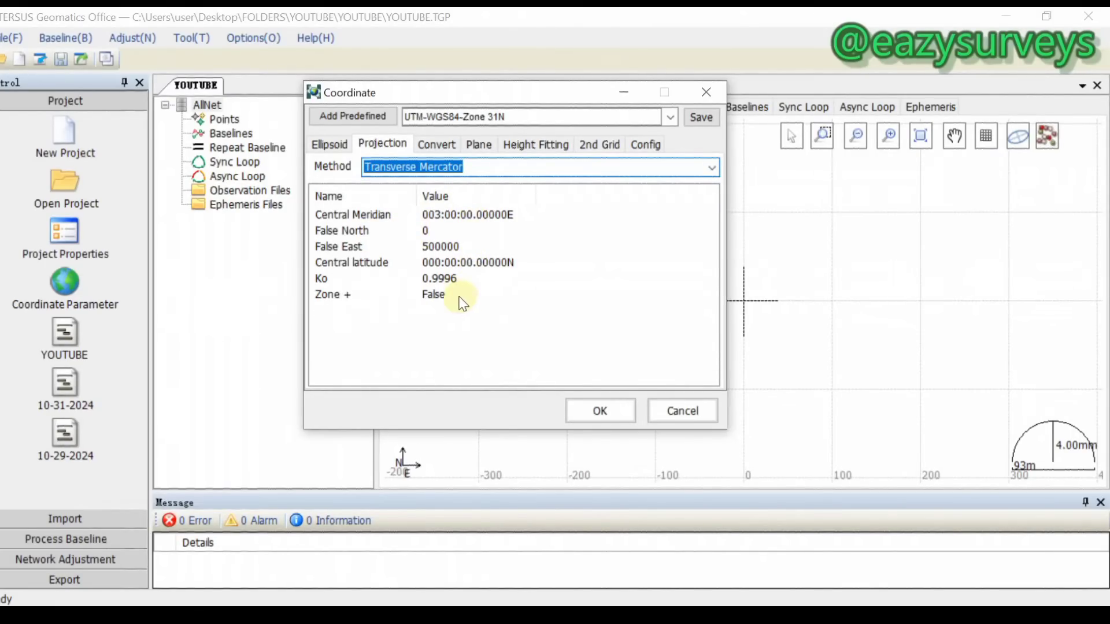
Choose the Bursa-Wolf conversion model and set its translations to DX 92 m, DY 93 m and DZ -122 m.
{"action": "left_click", "coordinate": [442, 149]}
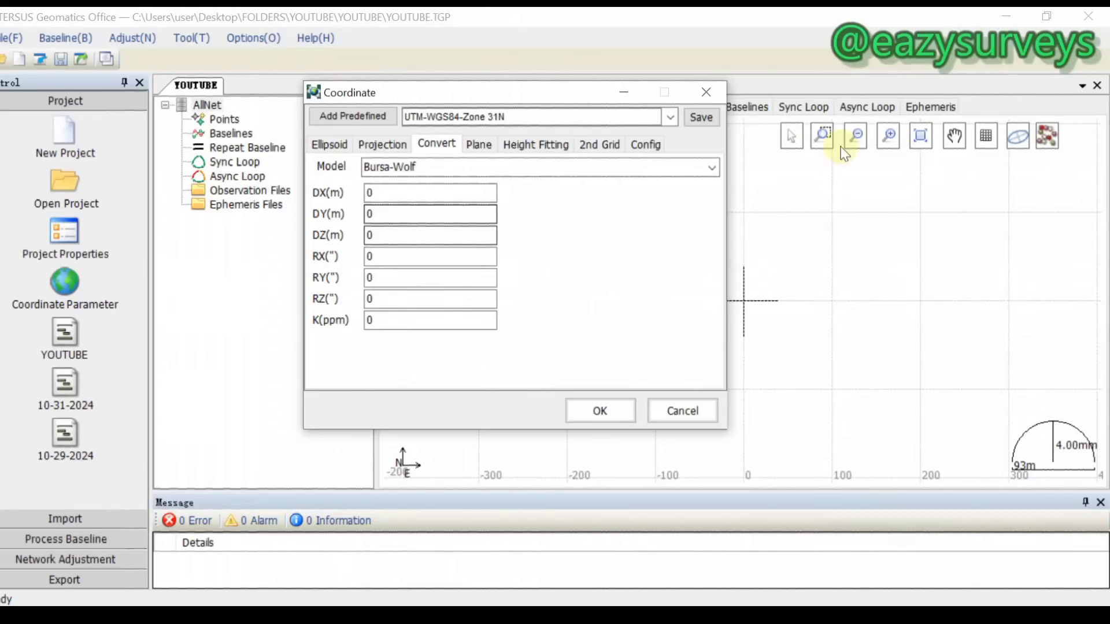
{"action": "left_click", "coordinate": [711, 169]}
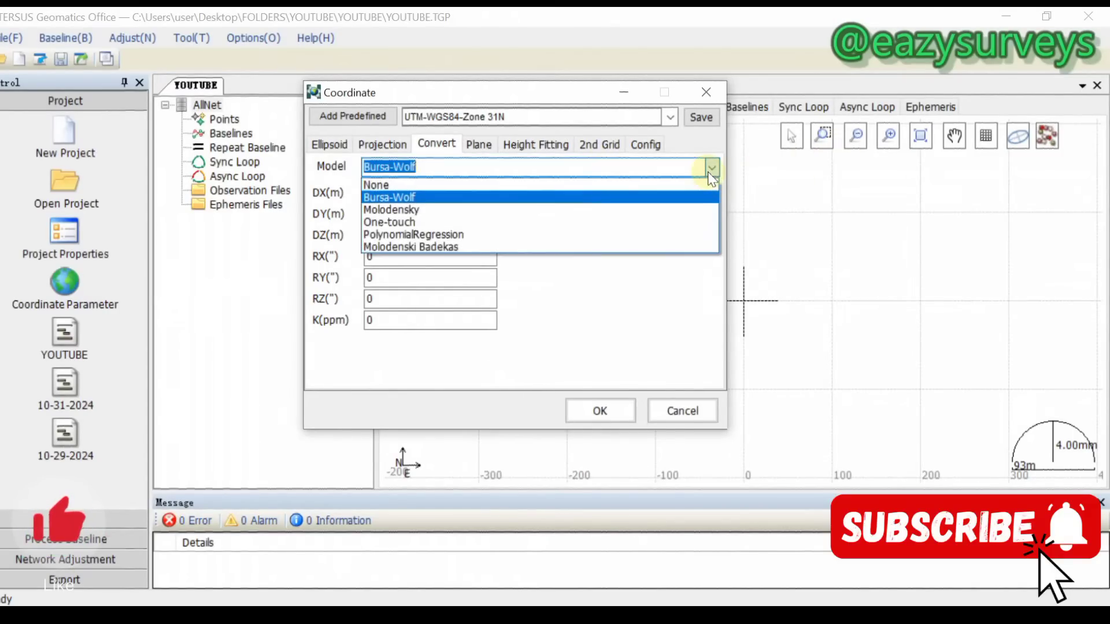
{"action": "left_click", "coordinate": [486, 202]}
{"action": "left_click", "coordinate": [396, 194]}
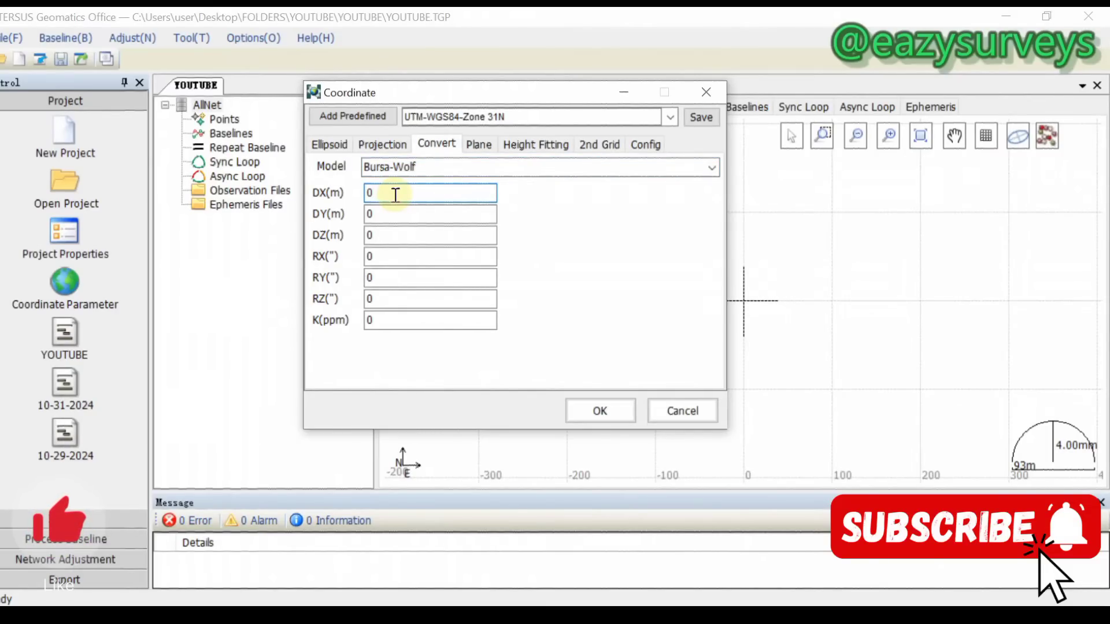
{"action": "left_click_drag", "start_coordinate": [355, 196], "coordinate": [379, 198]}
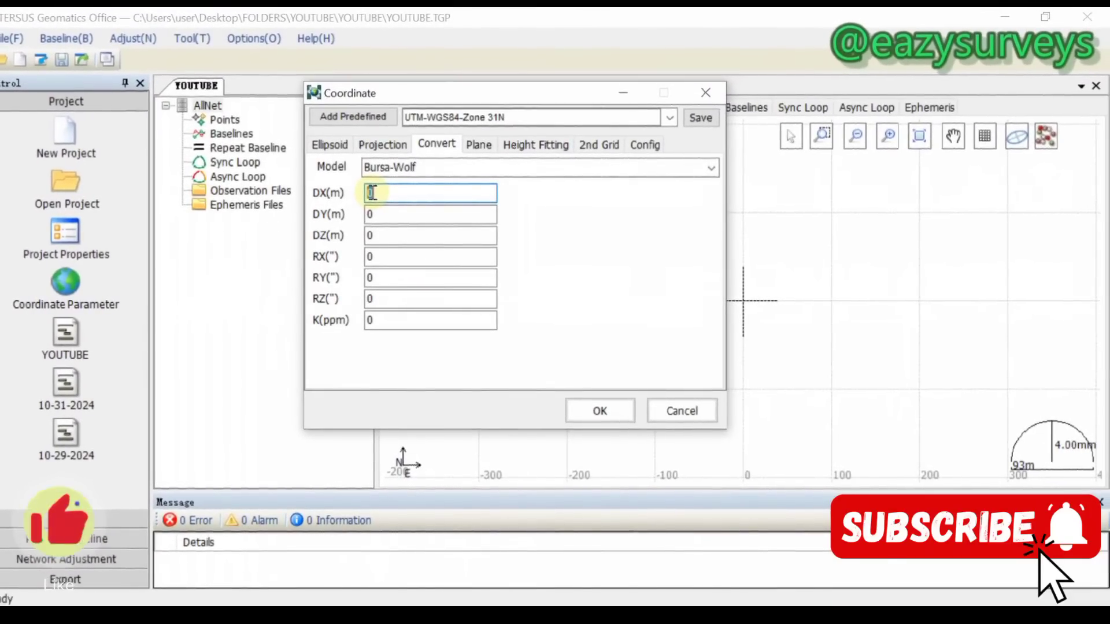
{"action": "type", "text": "92"}
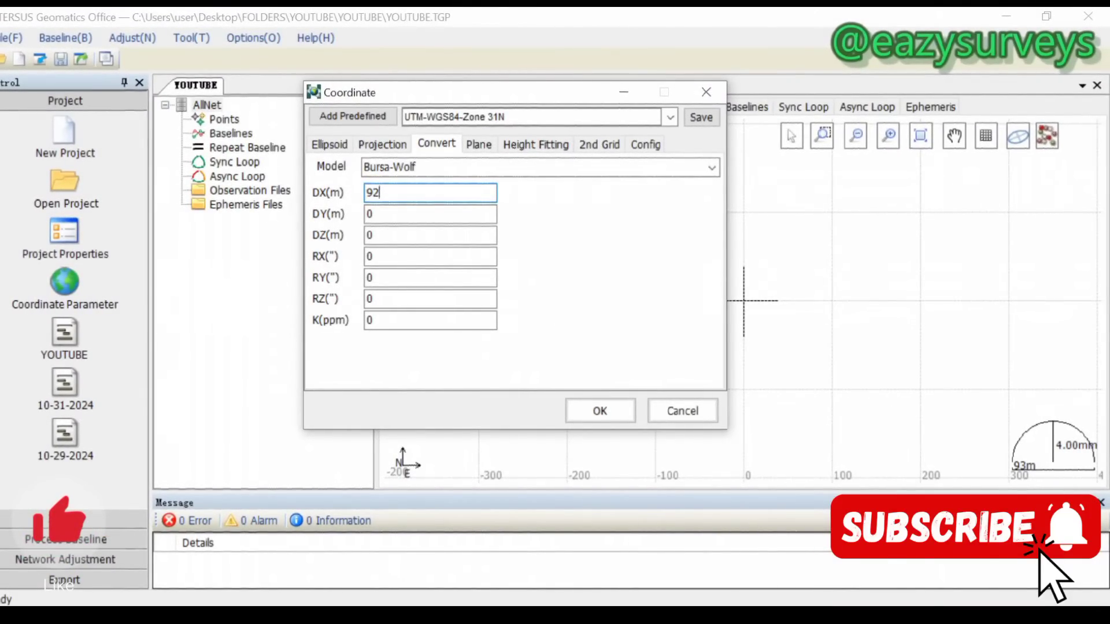
{"action": "left_click", "coordinate": [384, 222]}
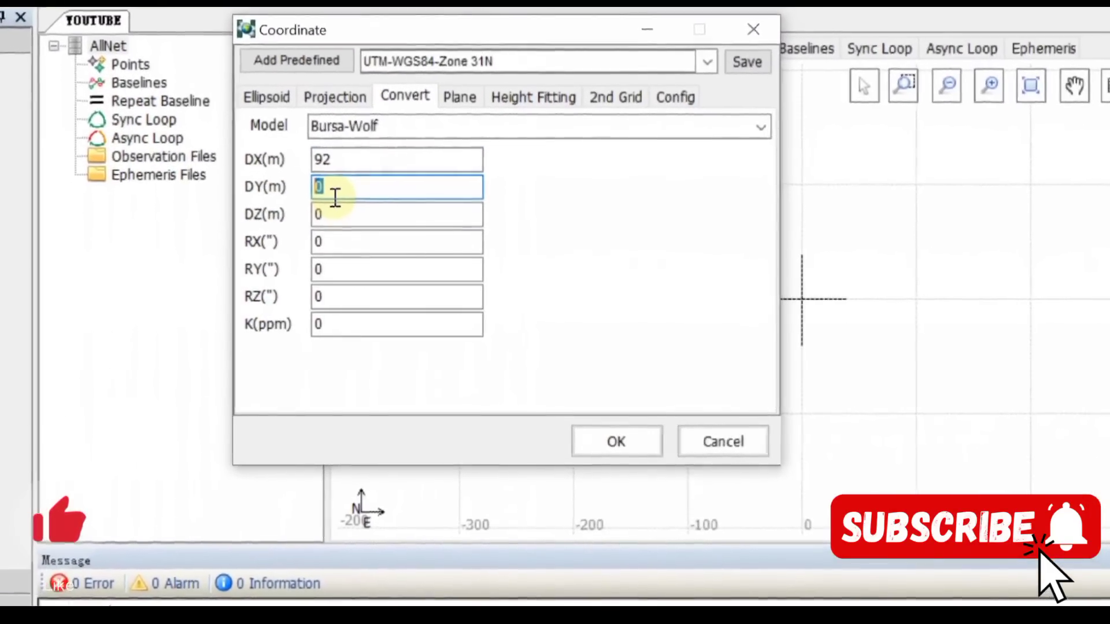
{"action": "type", "text": "8"}
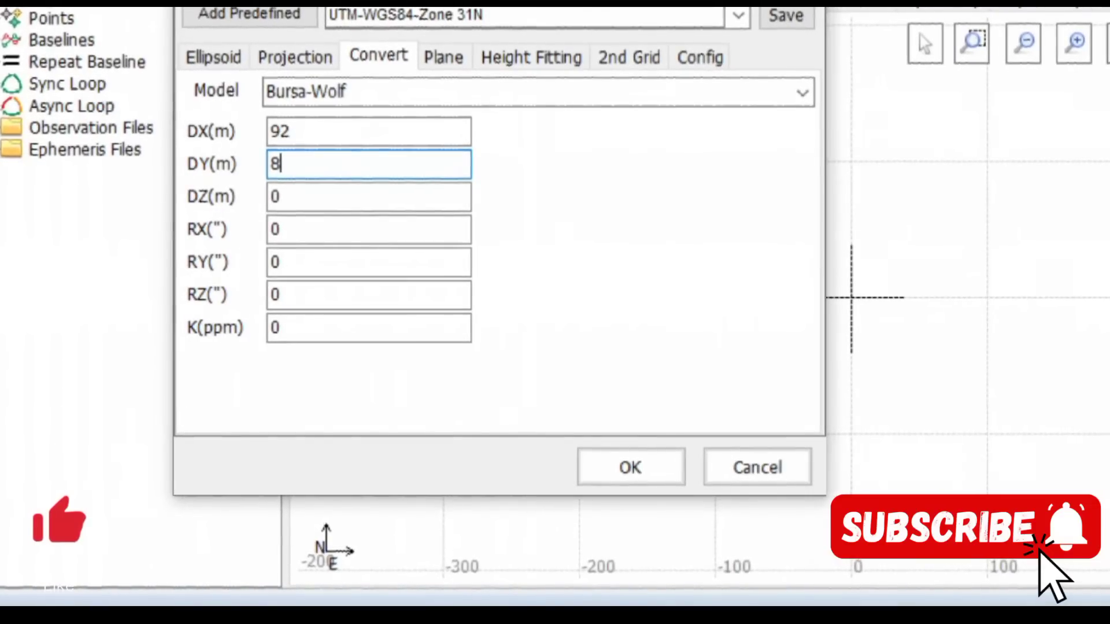
{"action": "type", "text": "3"}
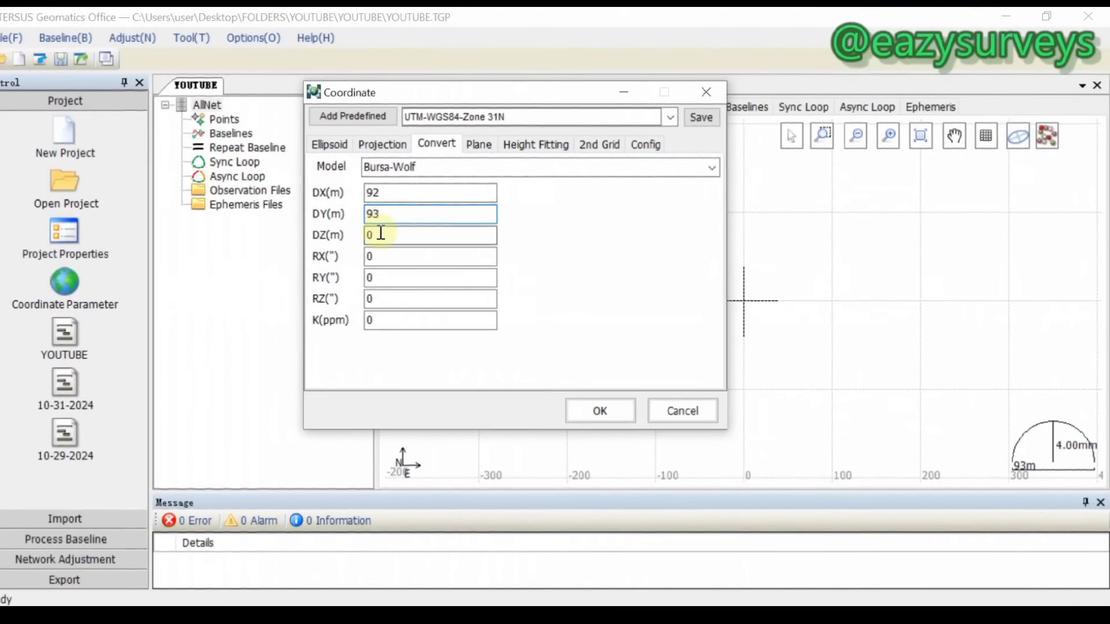
{"action": "left_click", "coordinate": [381, 233]}
{"action": "type", "text": "-122"}
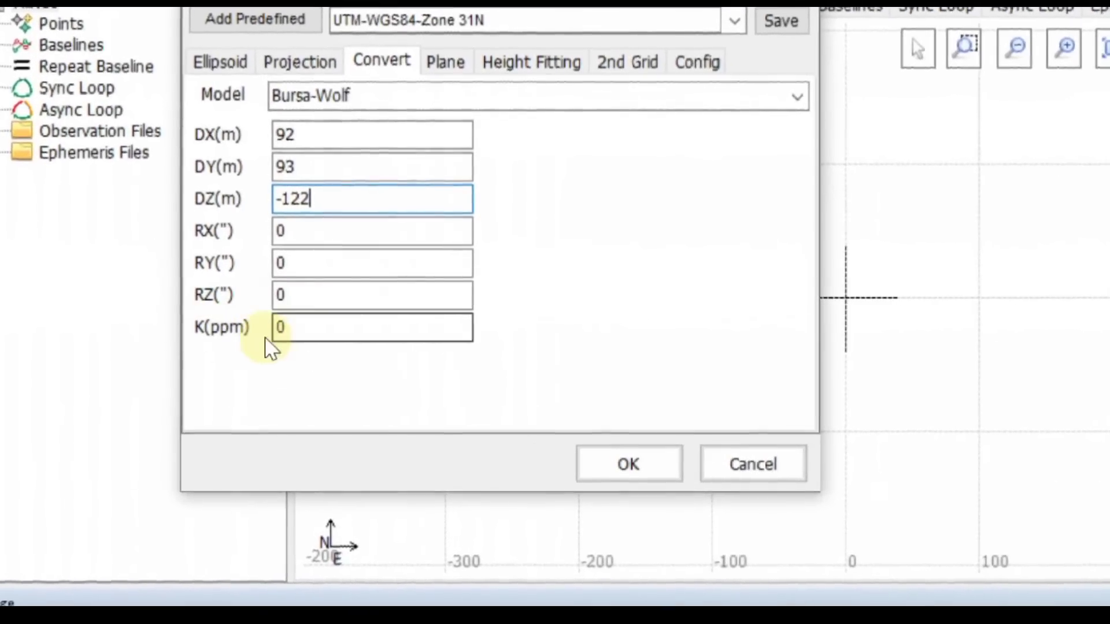
Set the Bursa-Wolf scale parameter K to 1 ppm, and open the plane conversion settings.
{"action": "double_click", "coordinate": [298, 328]}
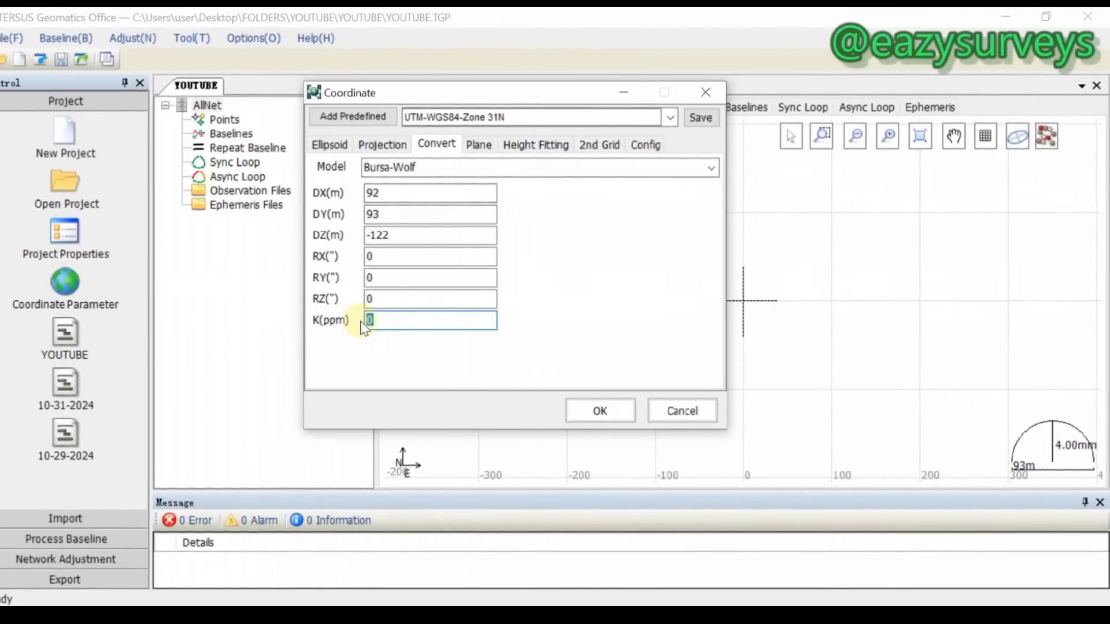
{"action": "type", "text": "1"}
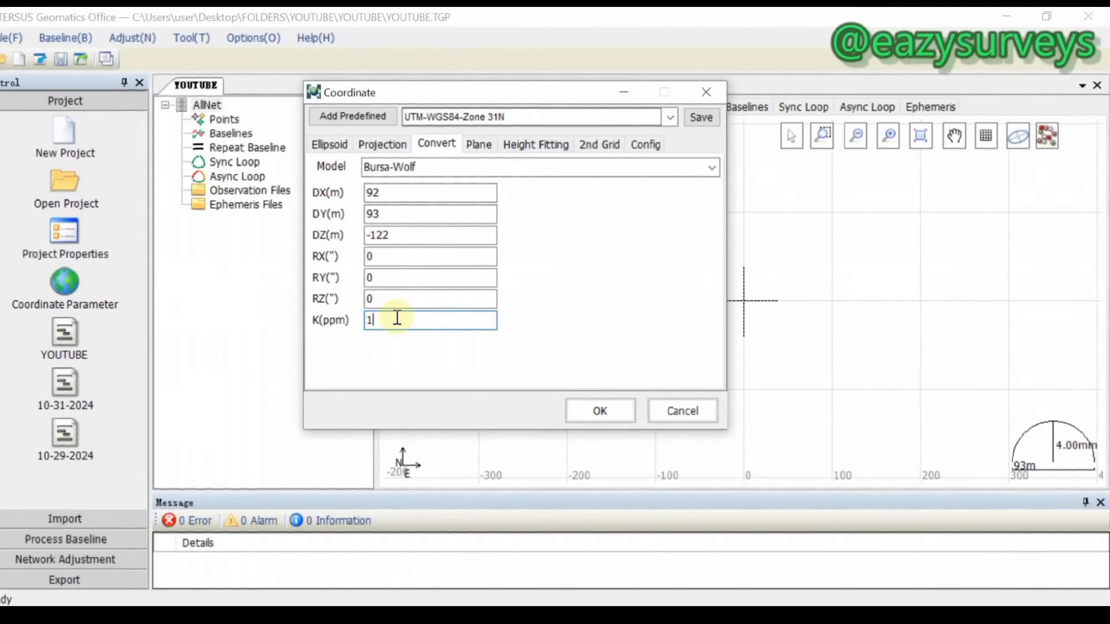
{"action": "left_click", "coordinate": [481, 144]}
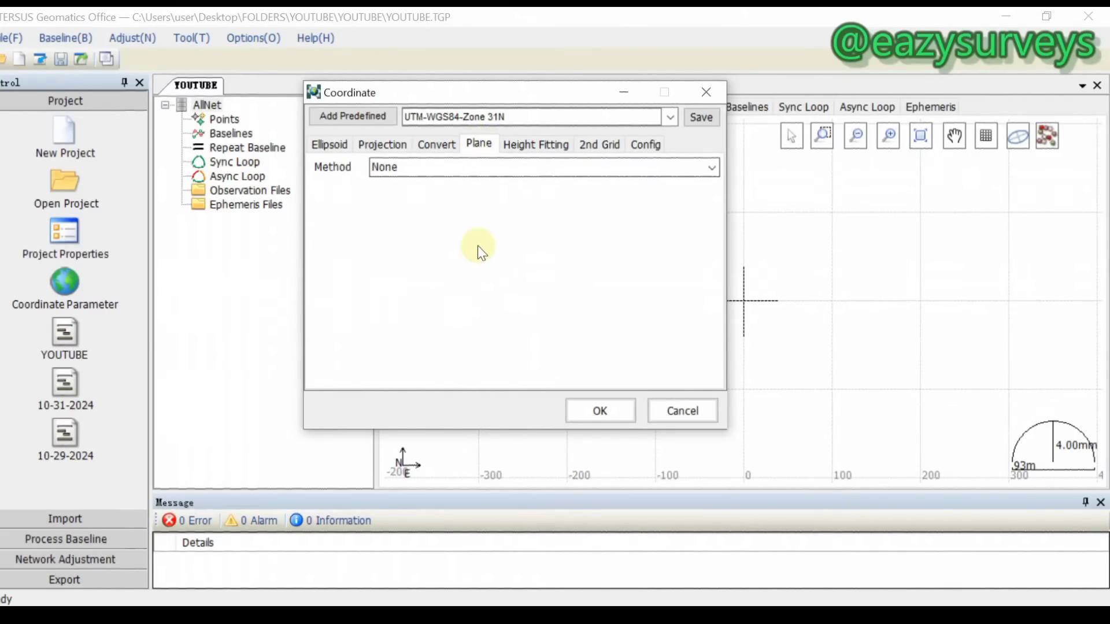
Set the height fitting model to Grid with the EGM08-25.GGF geoid file.
{"action": "left_click", "coordinate": [540, 145]}
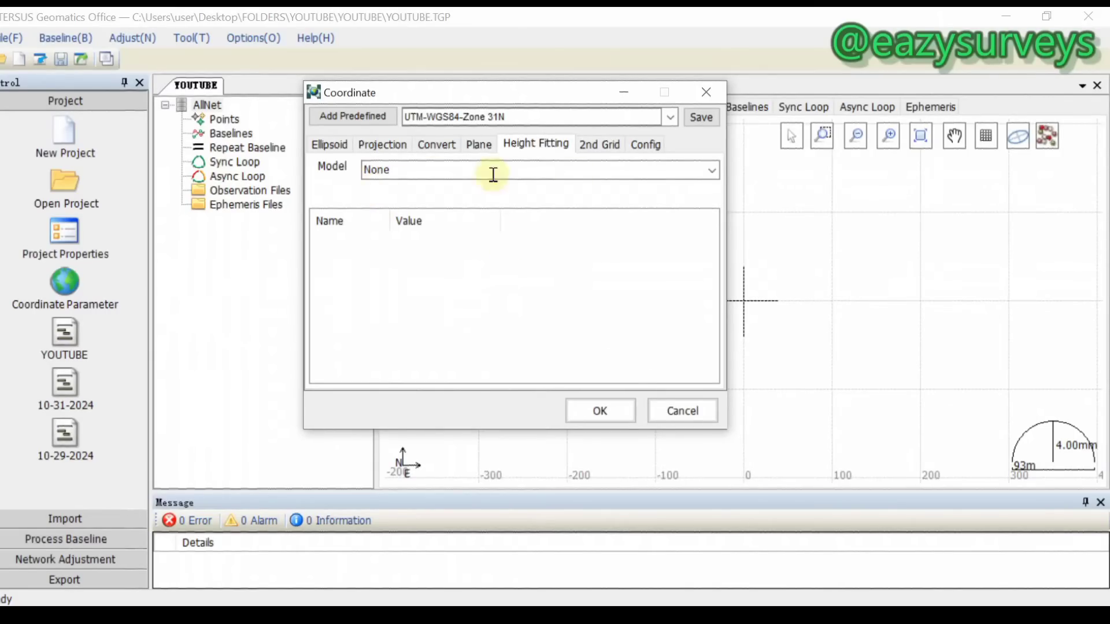
{"action": "left_click", "coordinate": [712, 170]}
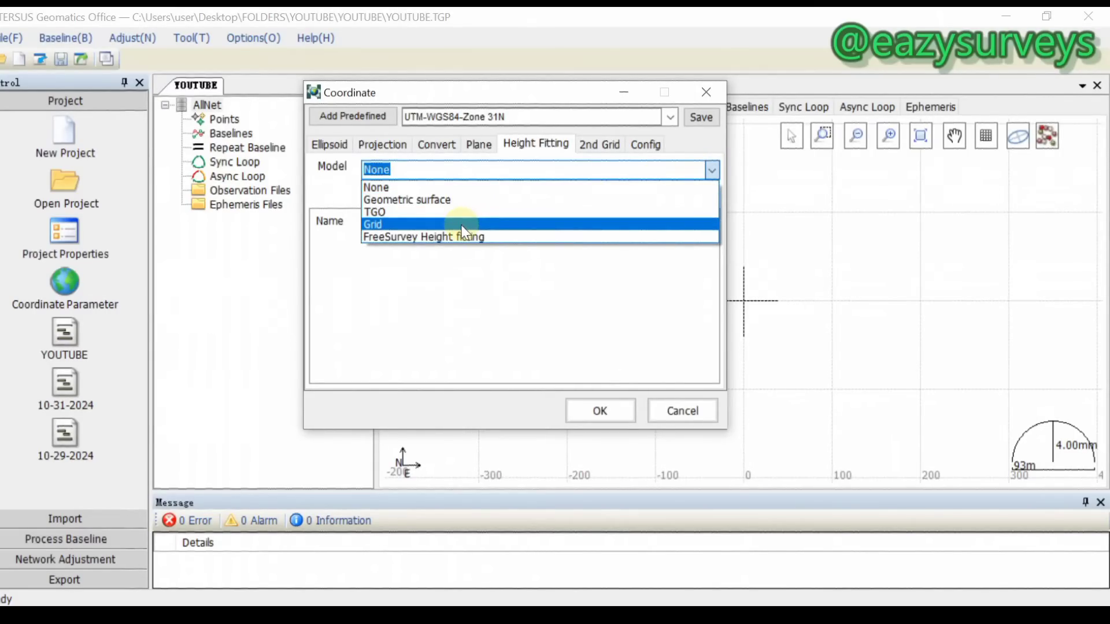
{"action": "left_click", "coordinate": [465, 225]}
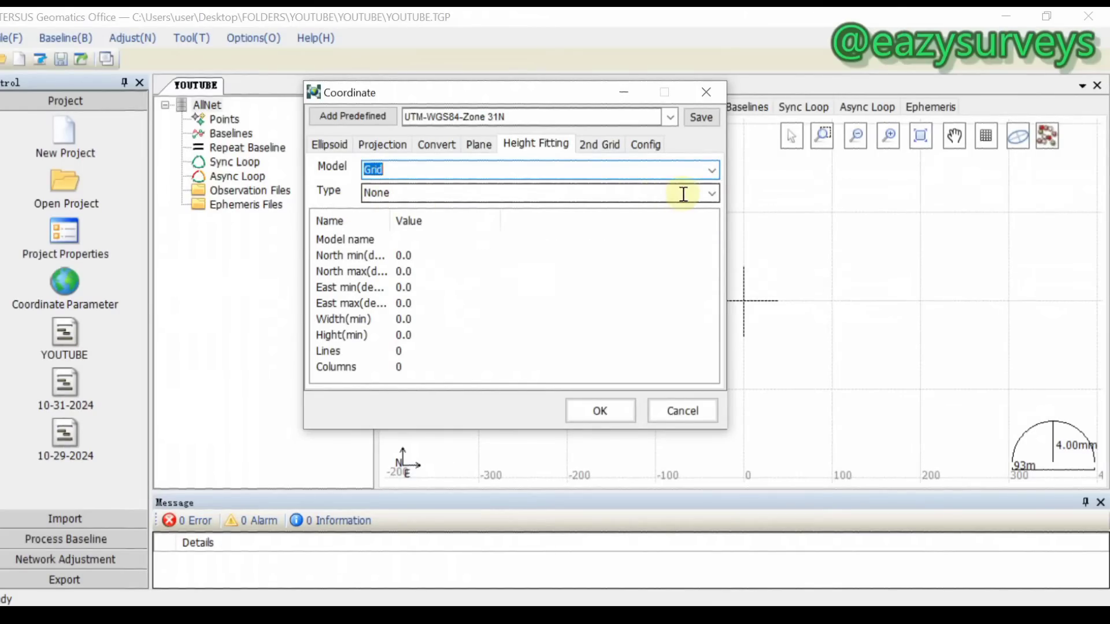
{"action": "left_click", "coordinate": [444, 170]}
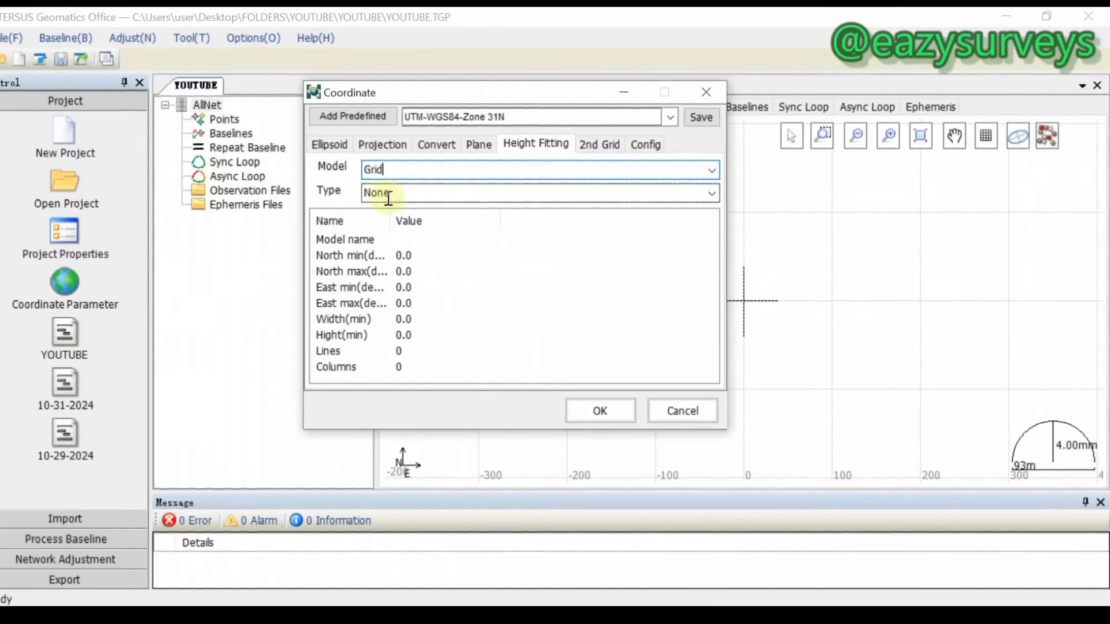
{"action": "left_click", "coordinate": [713, 194]}
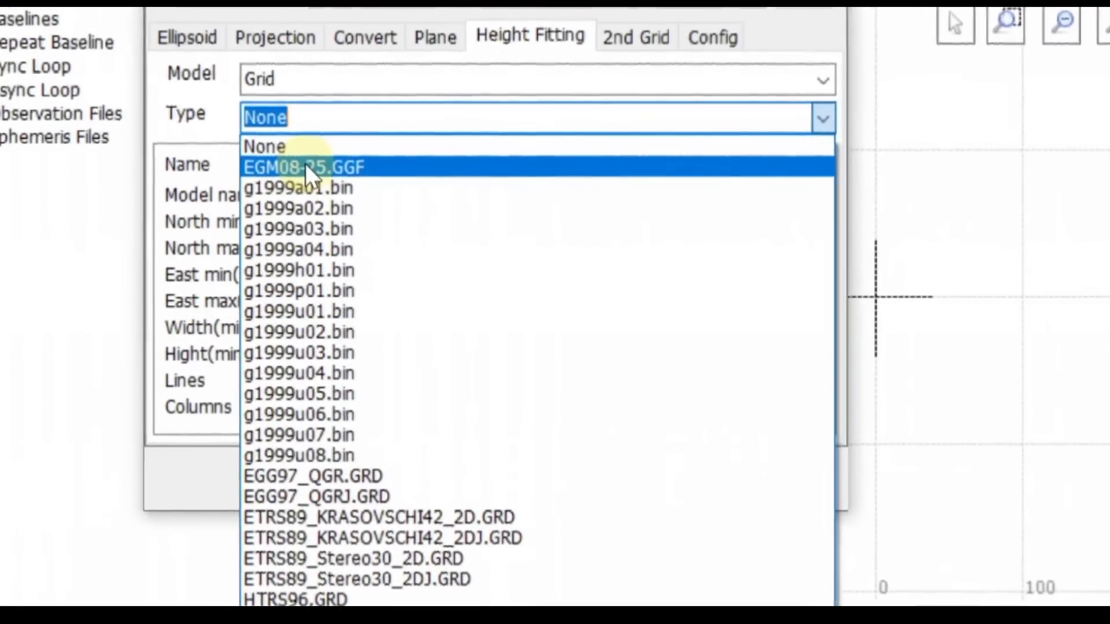
{"action": "left_click", "coordinate": [305, 167]}
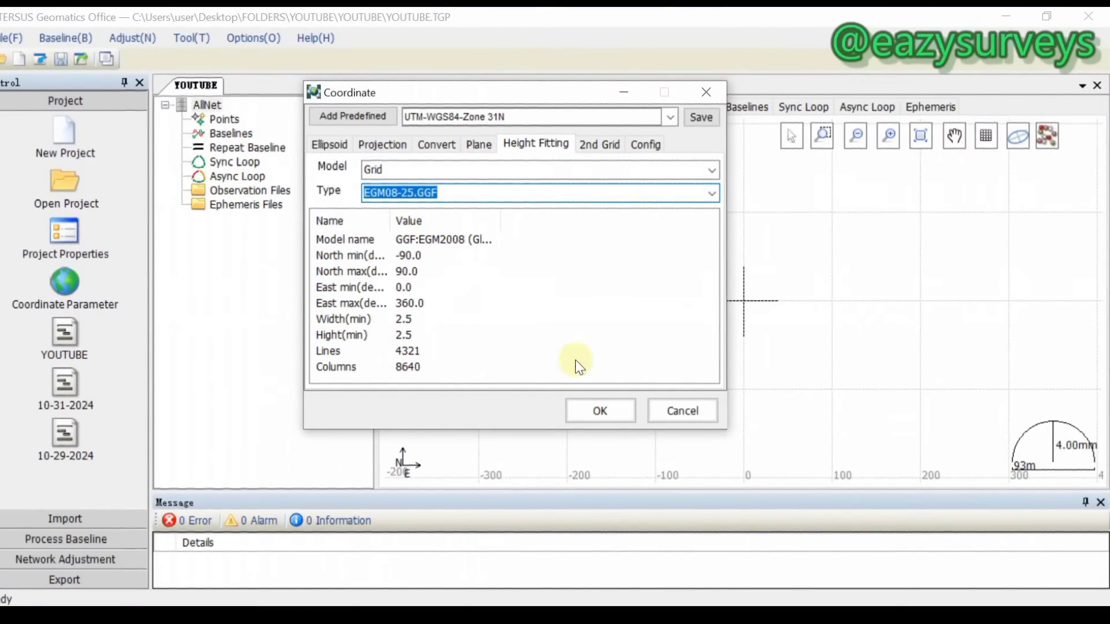
Name the coordinate system UTM_MINNA_ZONE 31N and apply the coordinate parameters to the project.
{"action": "left_click", "coordinate": [599, 145]}
{"action": "left_click", "coordinate": [642, 147]}
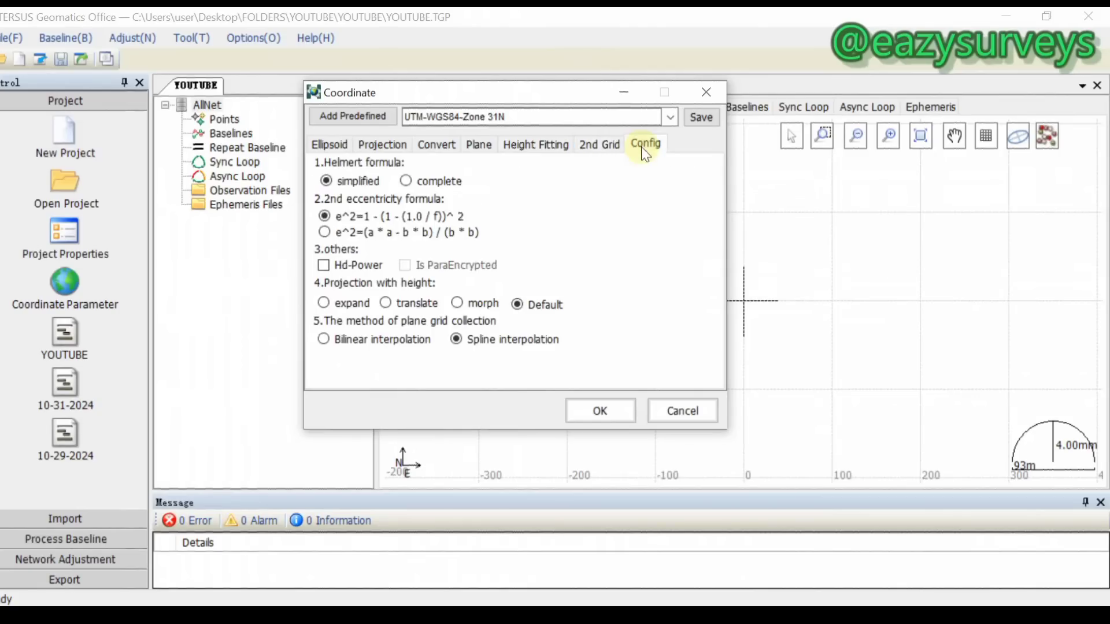
{"action": "left_click", "coordinate": [520, 117]}
{"action": "left_click_drag", "start_coordinate": [521, 118], "coordinate": [397, 119]}
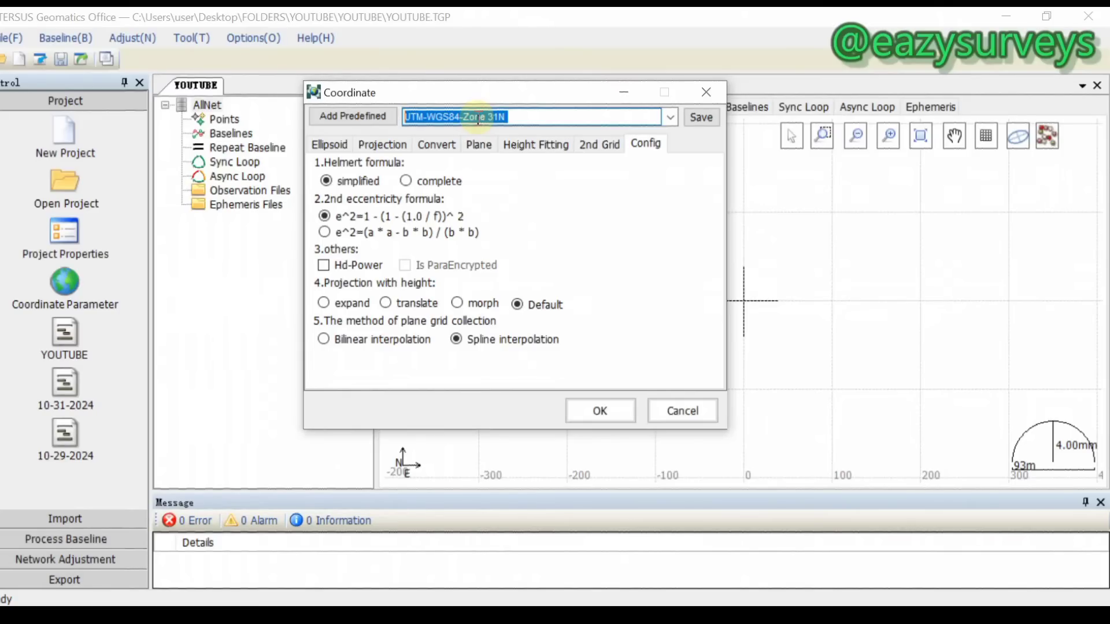
{"action": "type", "text": "UTM MINNA ZONE"}
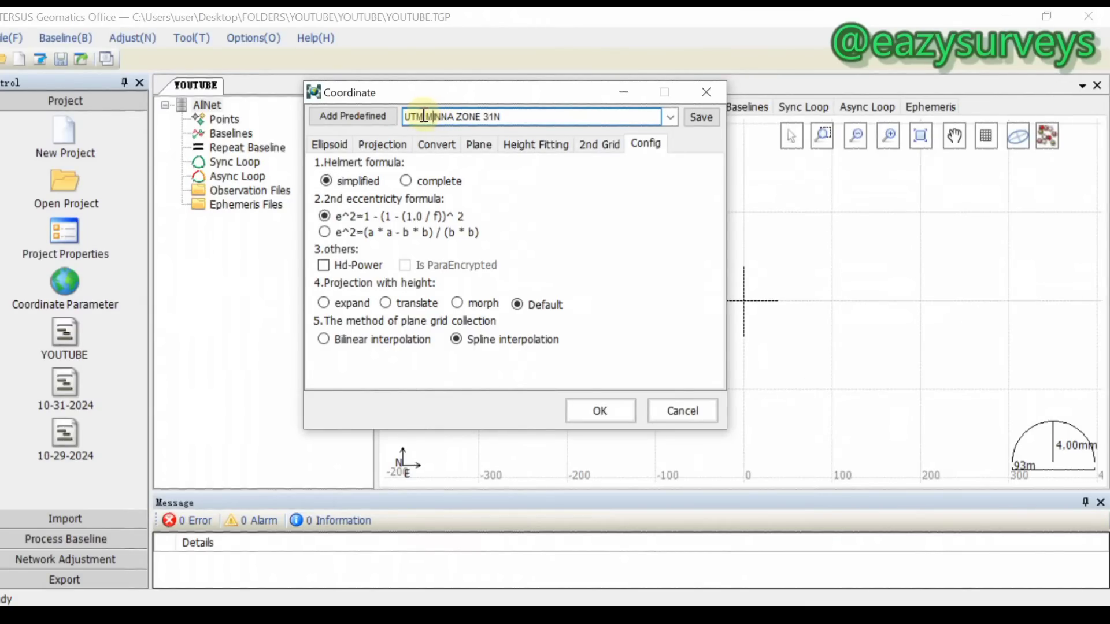
{"action": "key", "text": "BackSpace"}
{"action": "type", "text": "_"}
{"action": "key", "text": "Right"}
{"action": "key", "text": "Right"}
{"action": "key", "text": "Right"}
{"action": "key", "text": "Right"}
{"action": "key", "text": "Right"}
{"action": "key", "text": "Right"}
{"action": "key", "text": "BackSpace"}
{"action": "type", "text": "_"}
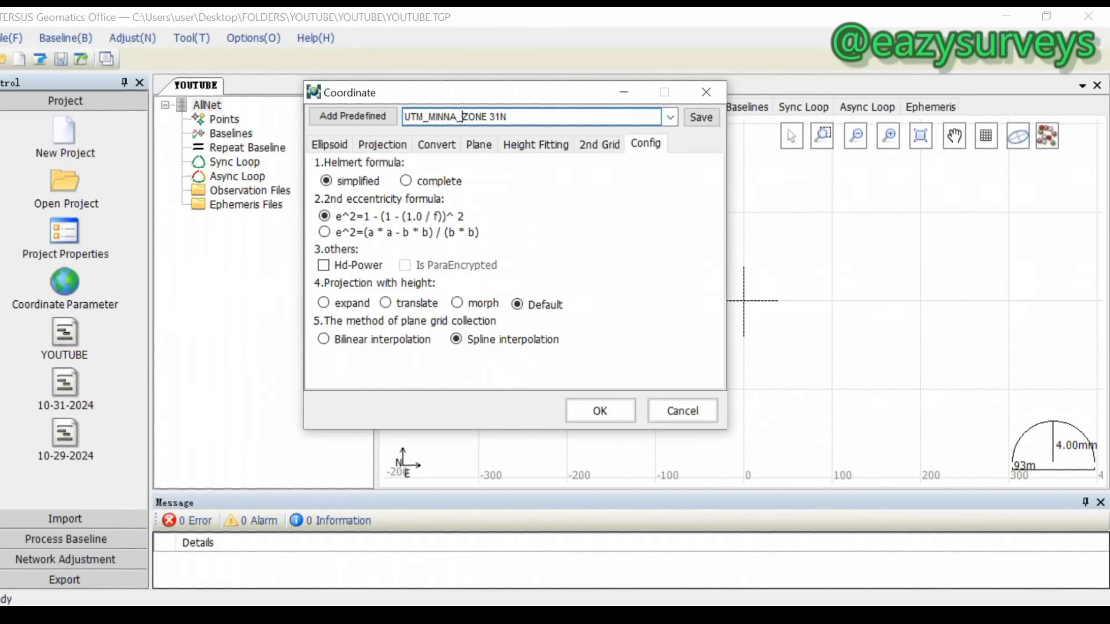
{"action": "left_click", "coordinate": [598, 419]}
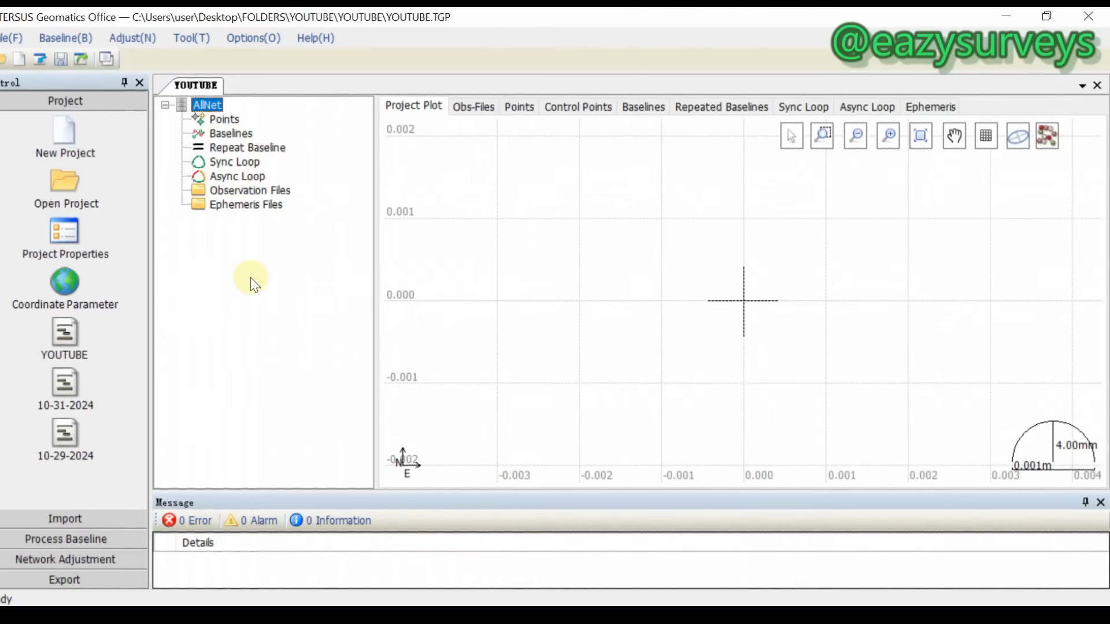
Start a file import and browse to the rinex2 folder under Desktop, FOLDERS, STATIC DATA, BASE.
{"action": "left_click", "coordinate": [65, 520]}
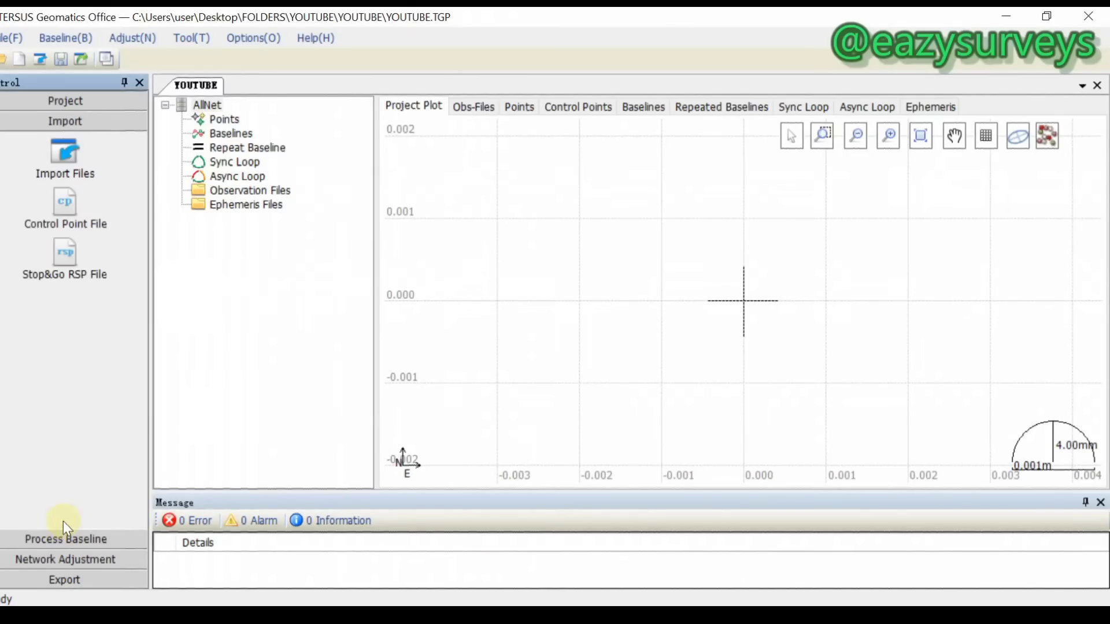
{"action": "left_click", "coordinate": [67, 155]}
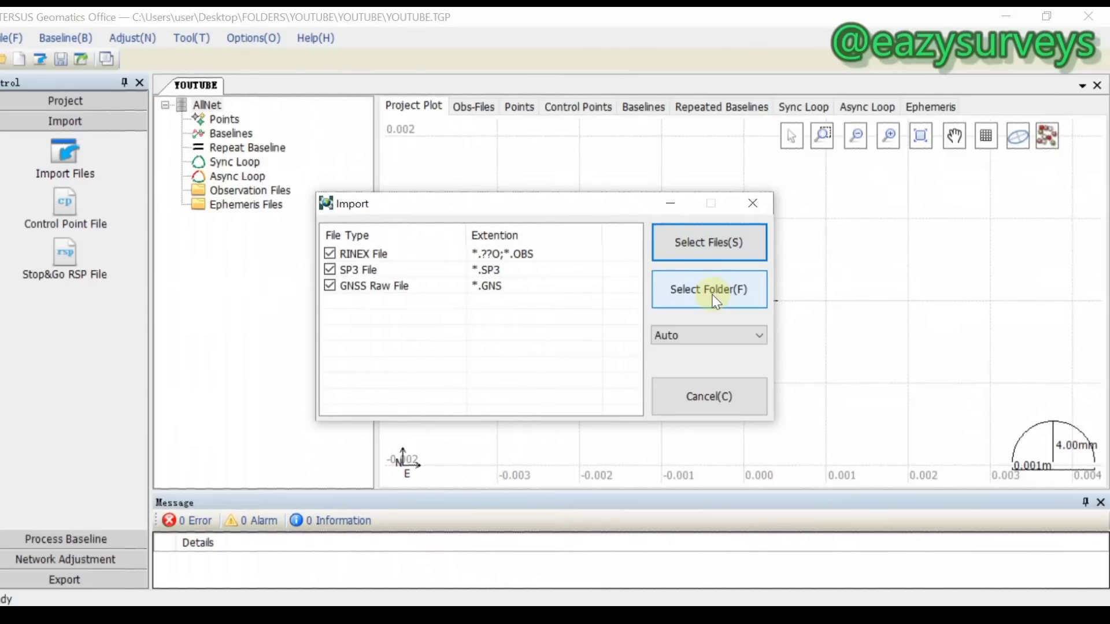
{"action": "left_click", "coordinate": [702, 246]}
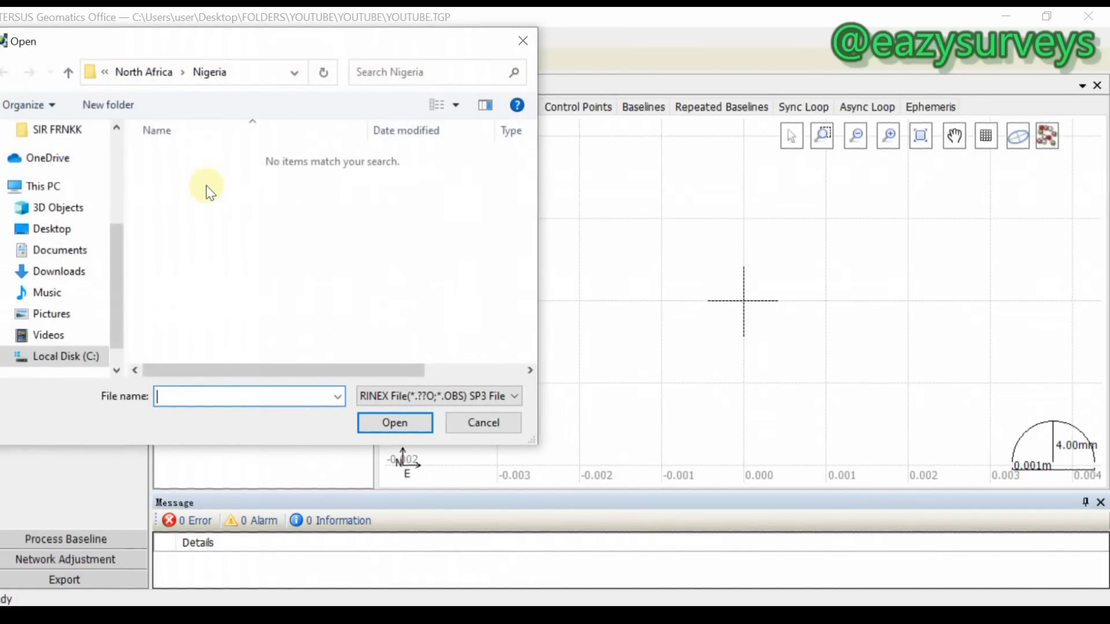
{"action": "scroll", "coordinate": [61, 194], "scroll_direction": "up", "scroll_amount": 1}
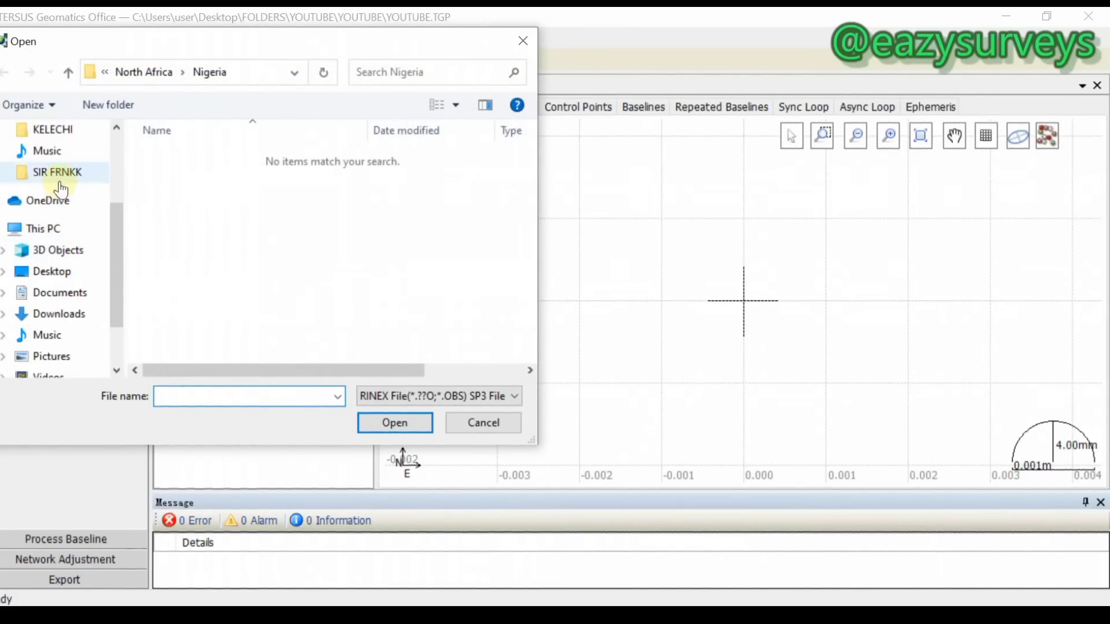
{"action": "scroll", "coordinate": [61, 187], "scroll_direction": "up", "scroll_amount": 3}
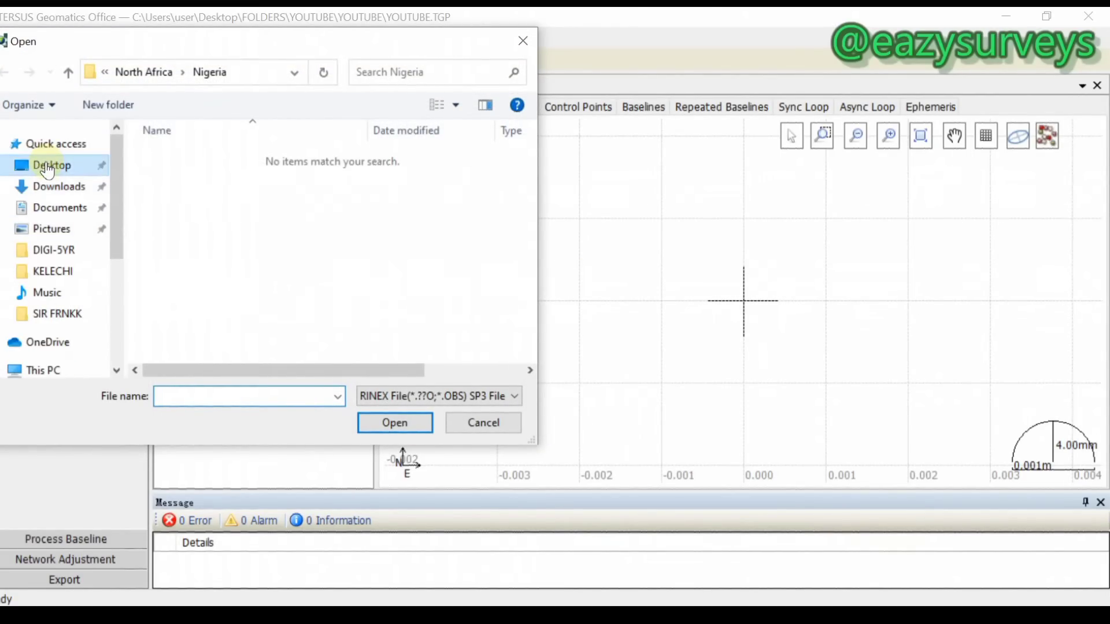
{"action": "left_click", "coordinate": [48, 168]}
{"action": "double_click", "coordinate": [204, 151]}
{"action": "scroll", "coordinate": [196, 244], "scroll_direction": "down", "scroll_amount": 1}
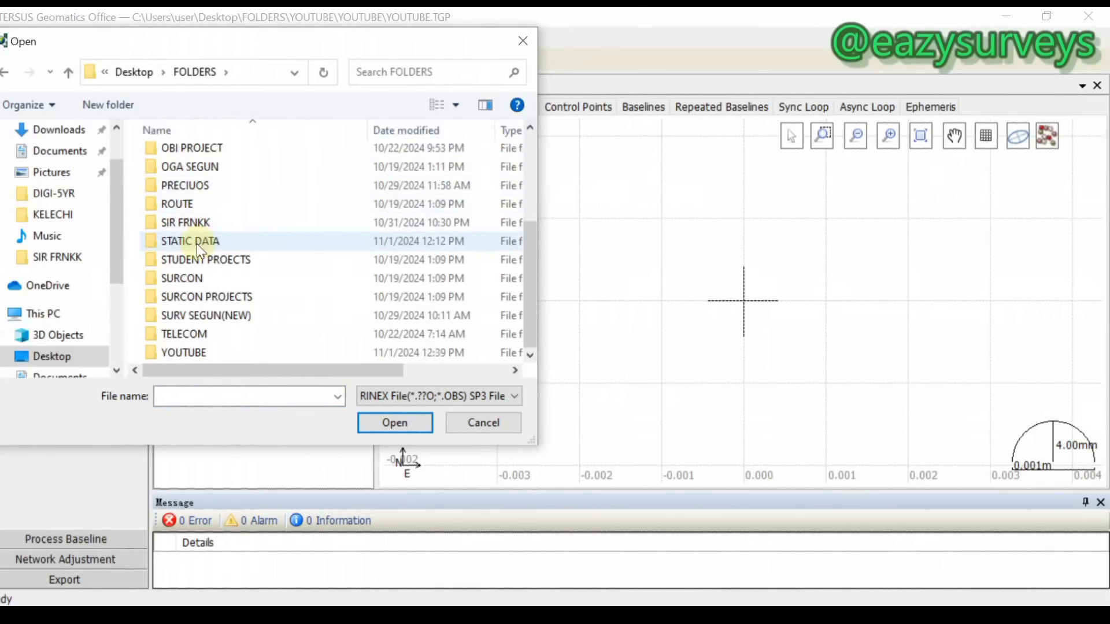
{"action": "double_click", "coordinate": [197, 245]}
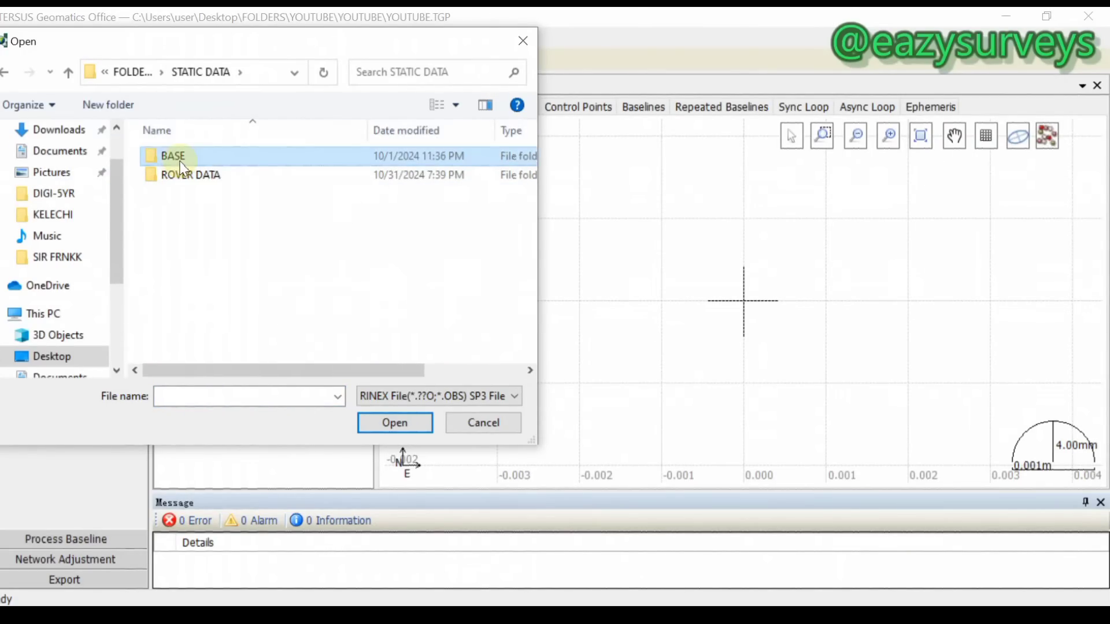
{"action": "double_click", "coordinate": [183, 166]}
{"action": "double_click", "coordinate": [202, 157]}
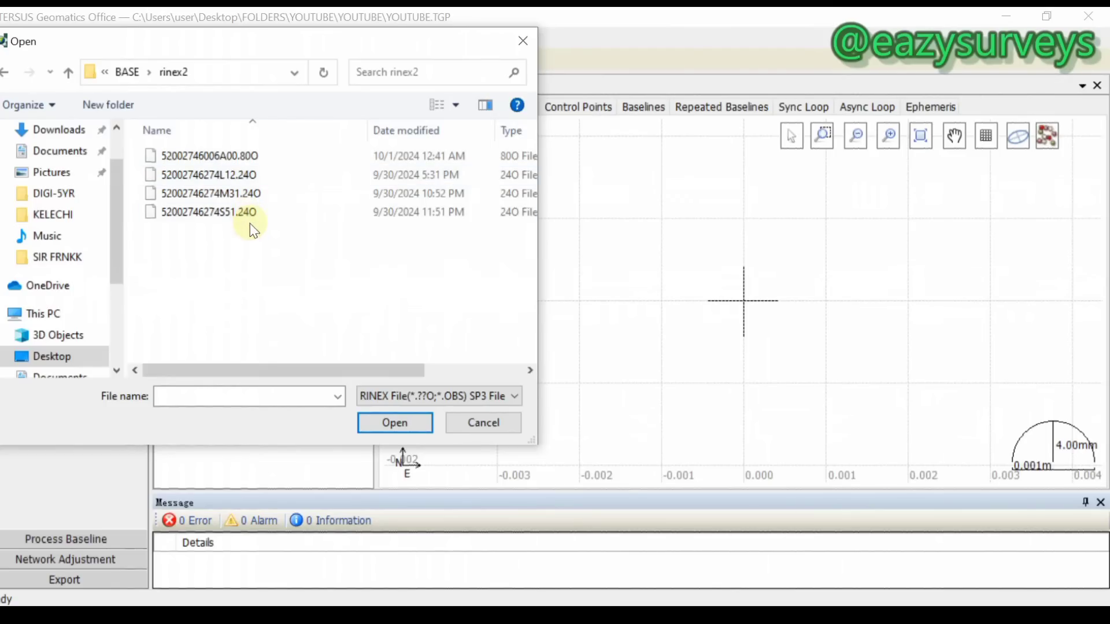
Import all the base observation files in the rinex2 folder, without adding ephemeris files.
{"action": "left_click_drag", "start_coordinate": [249, 224], "coordinate": [235, 154]}
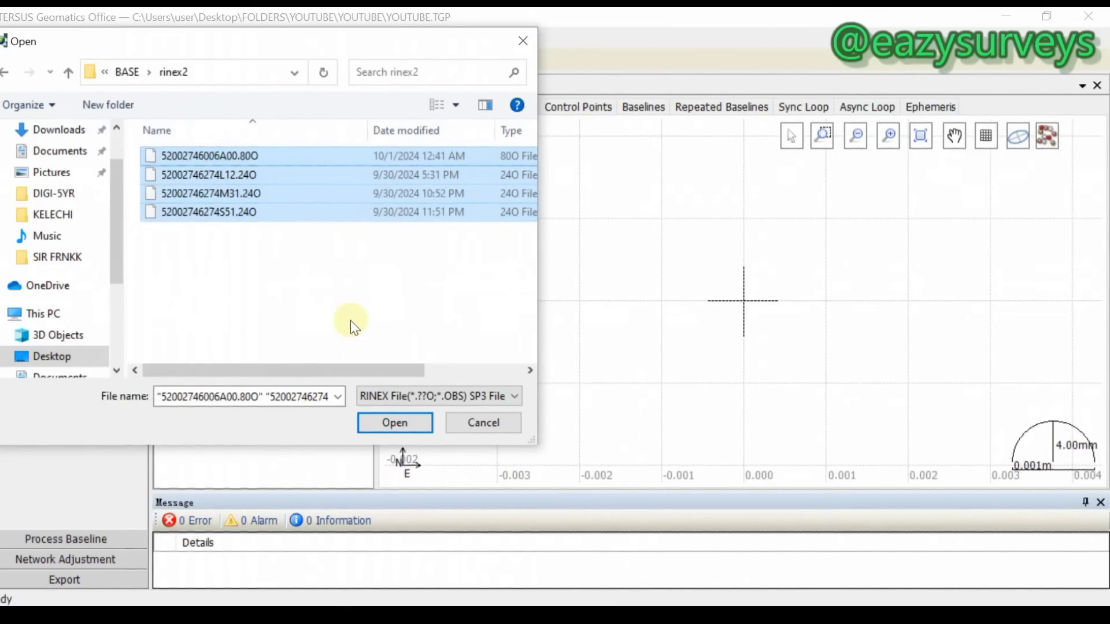
{"action": "left_click", "coordinate": [407, 432]}
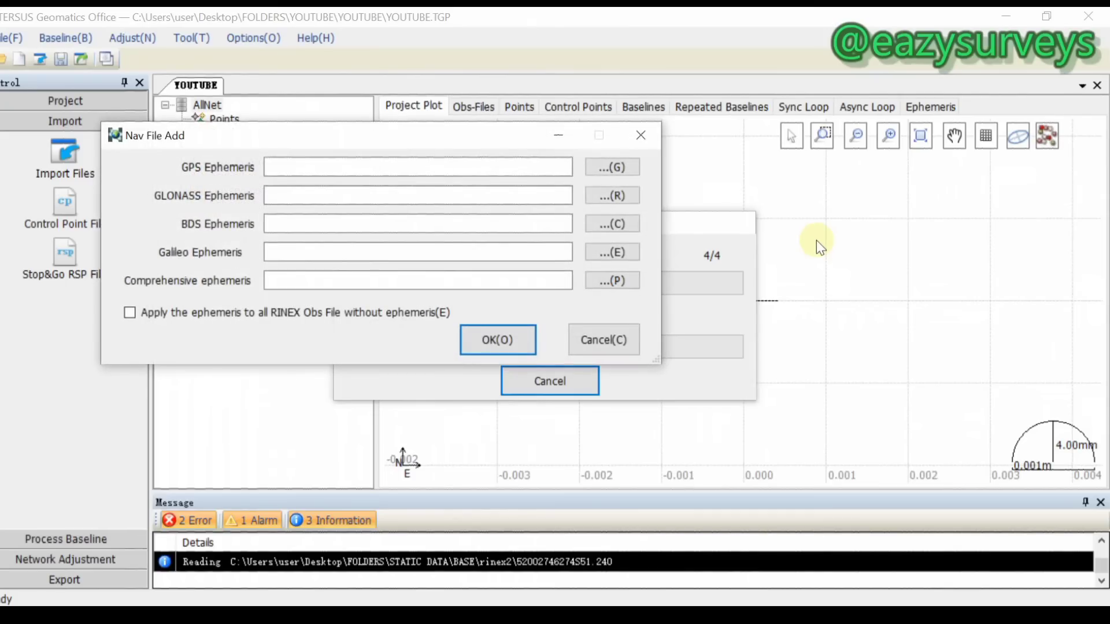
{"action": "left_click", "coordinate": [491, 343]}
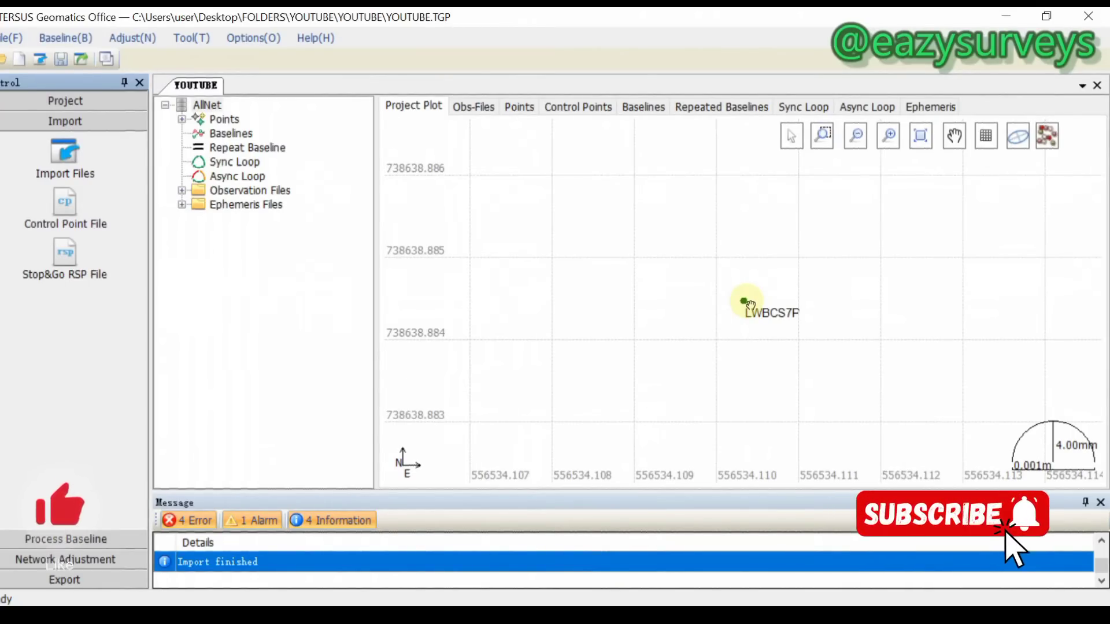
Import the rover observations by folder from FOLDERS, STATIC DATA, ROVER DATA, 20240930 on the desktop, without adding ephemeris files.
{"action": "left_click", "coordinate": [64, 157]}
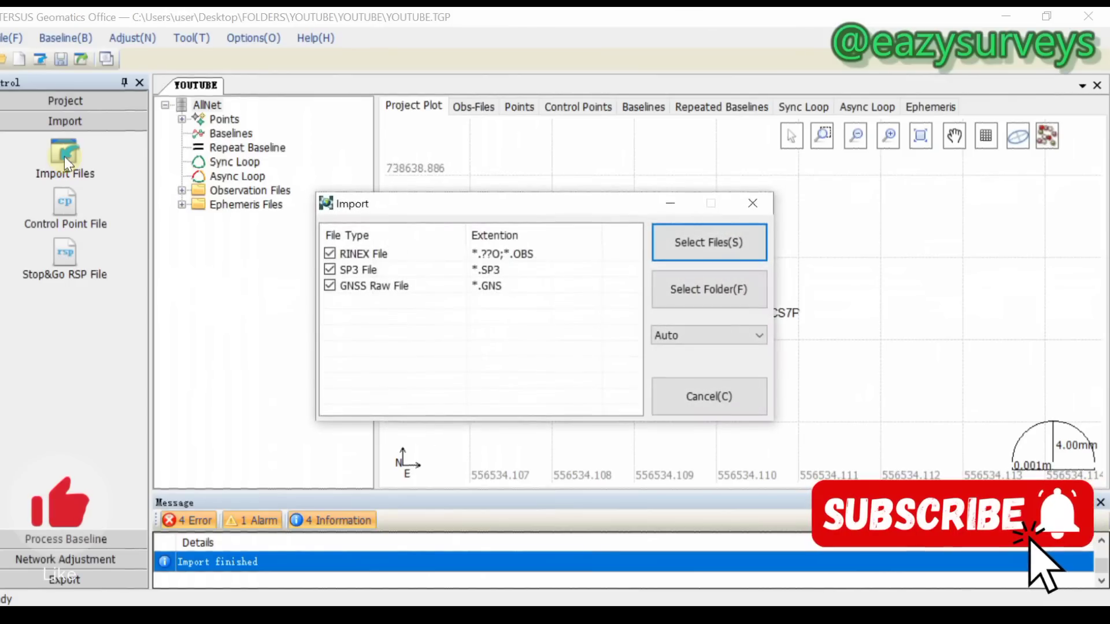
{"action": "left_click", "coordinate": [717, 298]}
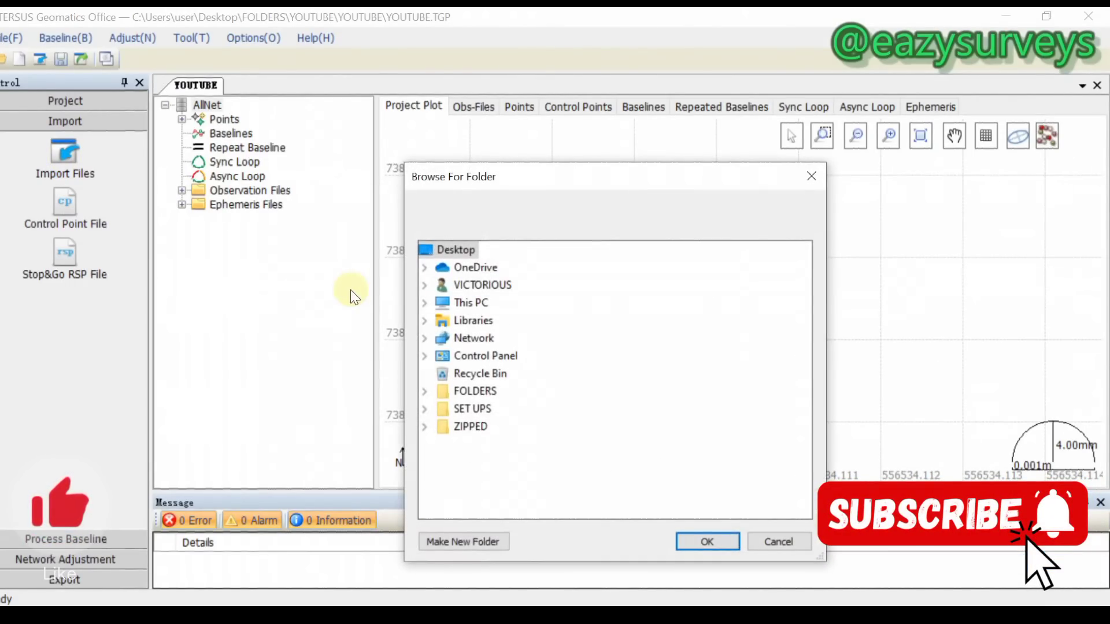
{"action": "double_click", "coordinate": [471, 390]}
{"action": "scroll", "coordinate": [493, 379], "scroll_direction": "down", "scroll_amount": 3}
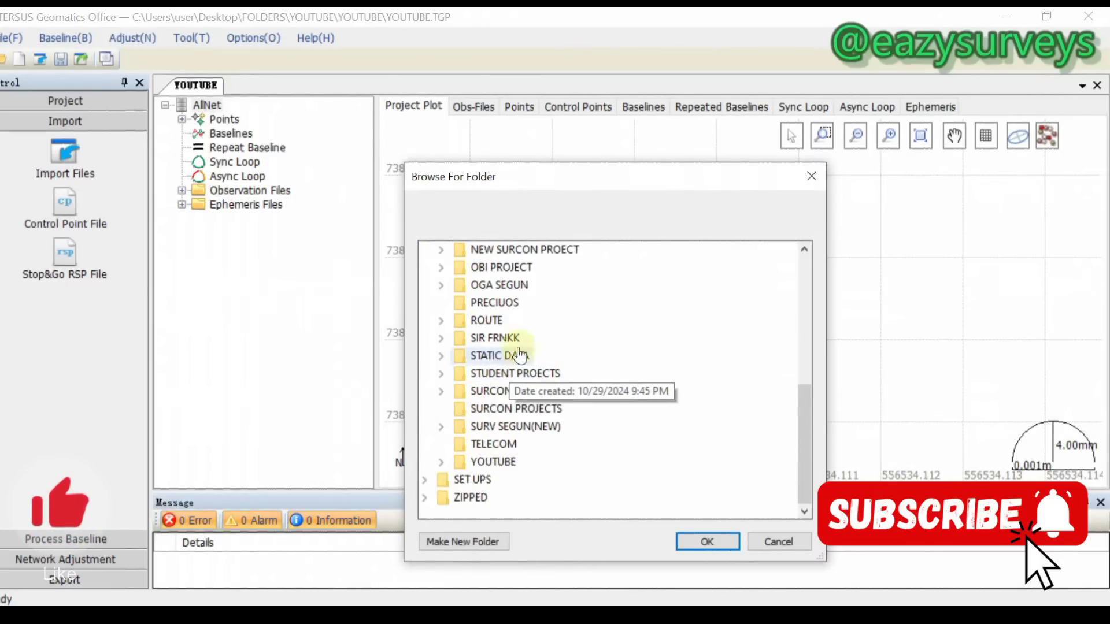
{"action": "double_click", "coordinate": [509, 355]}
{"action": "scroll", "coordinate": [512, 373], "scroll_direction": "down", "scroll_amount": 1}
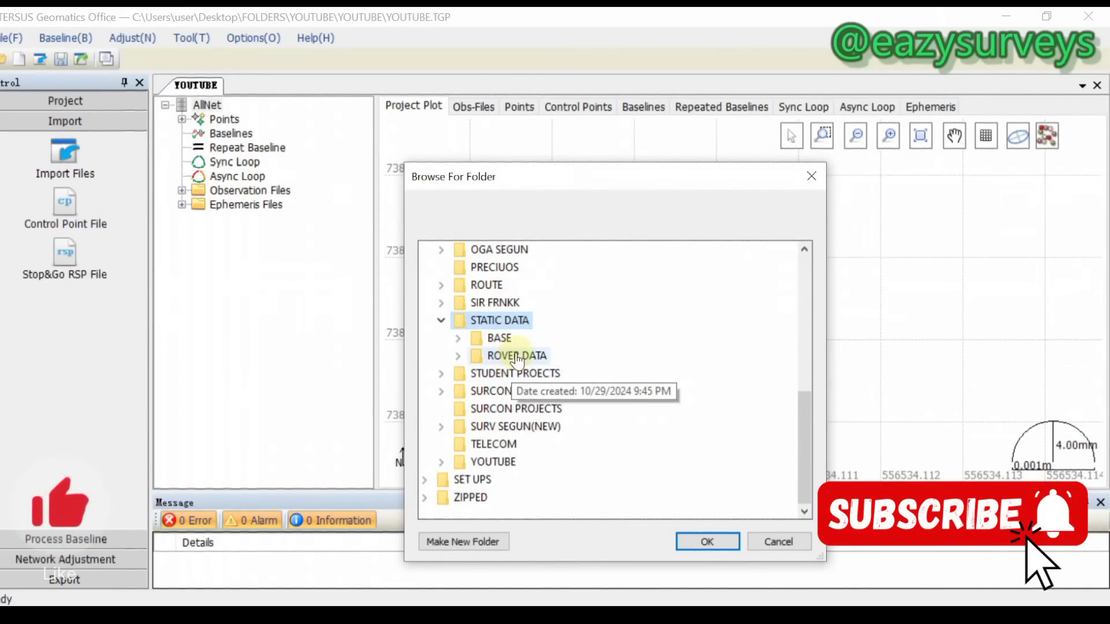
{"action": "double_click", "coordinate": [511, 355]}
{"action": "scroll", "coordinate": [508, 364], "scroll_direction": "down", "scroll_amount": 2}
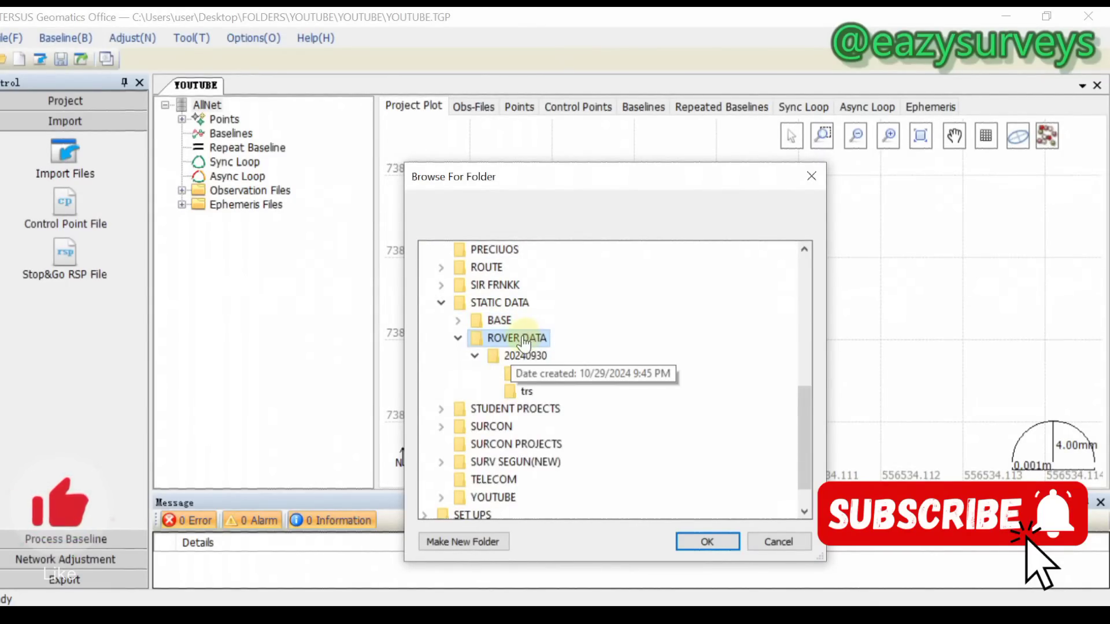
{"action": "left_click", "coordinate": [502, 363]}
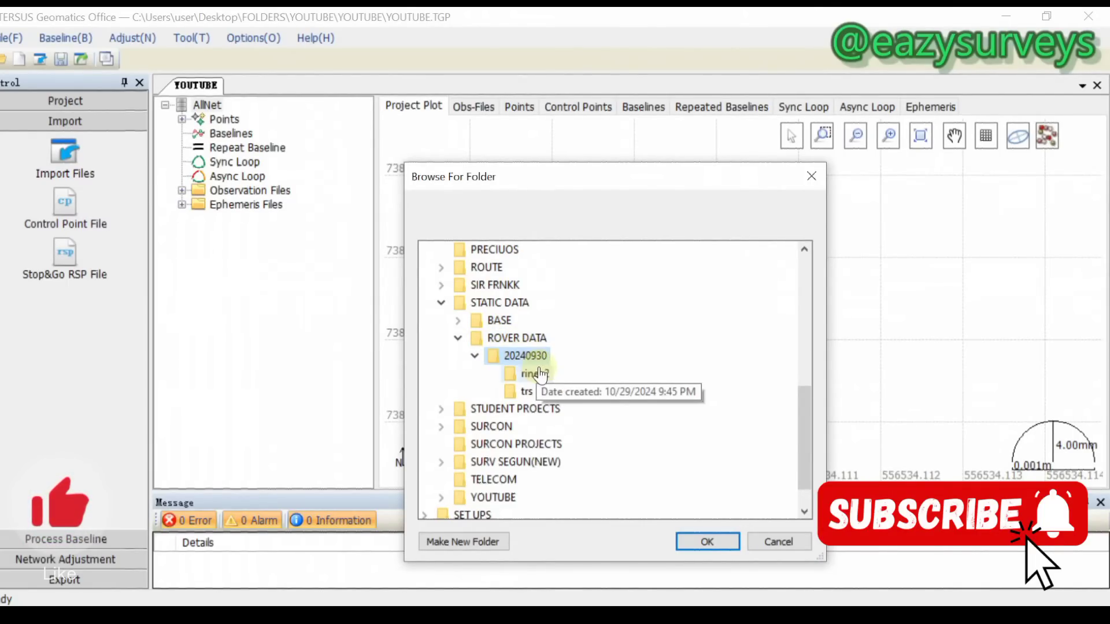
{"action": "left_click", "coordinate": [718, 545]}
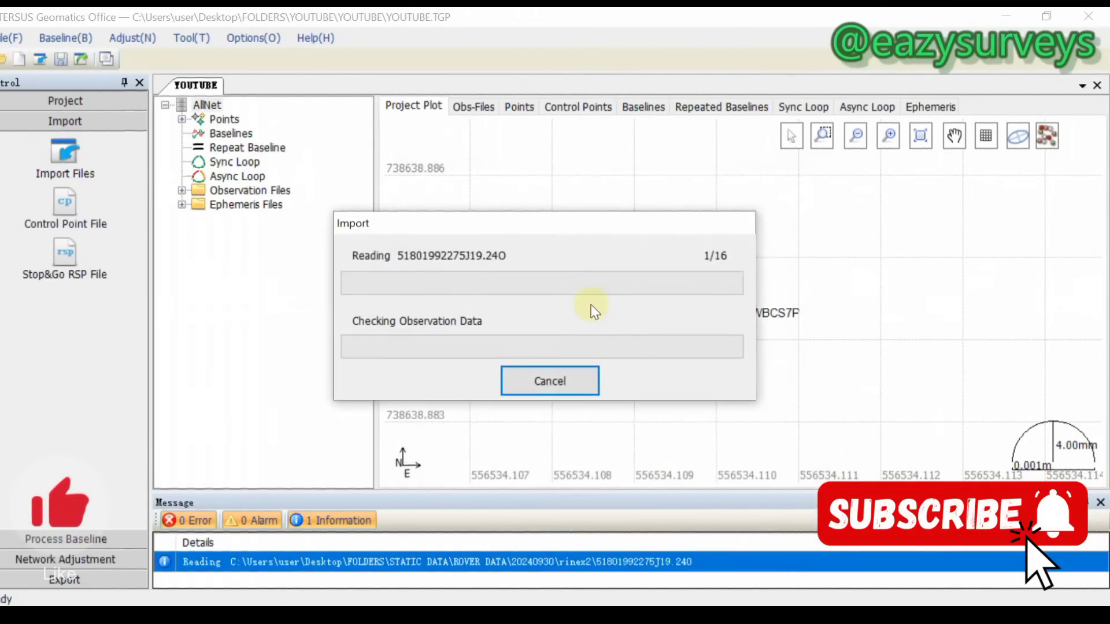
{"action": "left_click", "coordinate": [433, 275]}
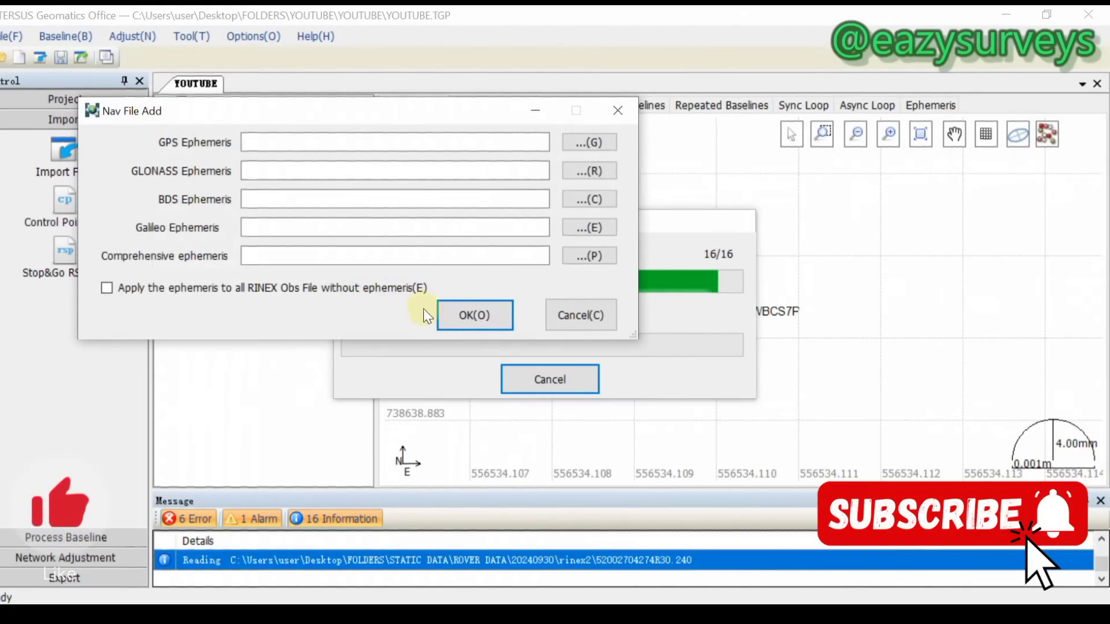
{"action": "left_click", "coordinate": [473, 315]}
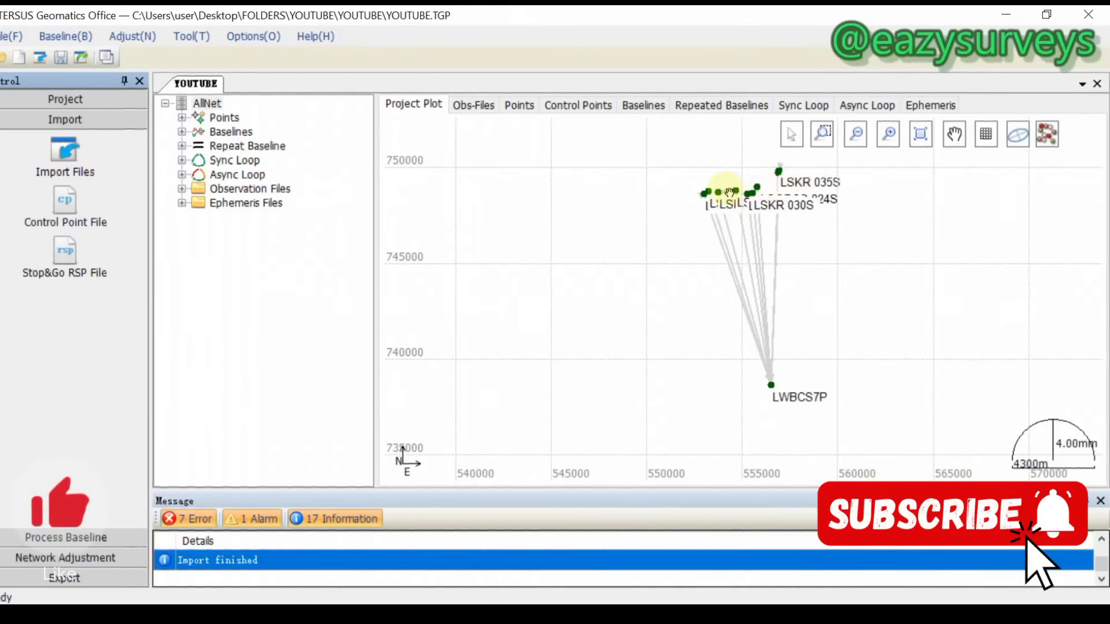
Examine the rover points, their baselines and the base point LWBCS7P in the project plot.
{"action": "scroll", "coordinate": [723, 186], "scroll_direction": "up", "scroll_amount": 2}
{"action": "scroll", "coordinate": [671, 210], "scroll_direction": "up", "scroll_amount": 2}
{"action": "scroll", "coordinate": [670, 209], "scroll_direction": "down", "scroll_amount": 6}
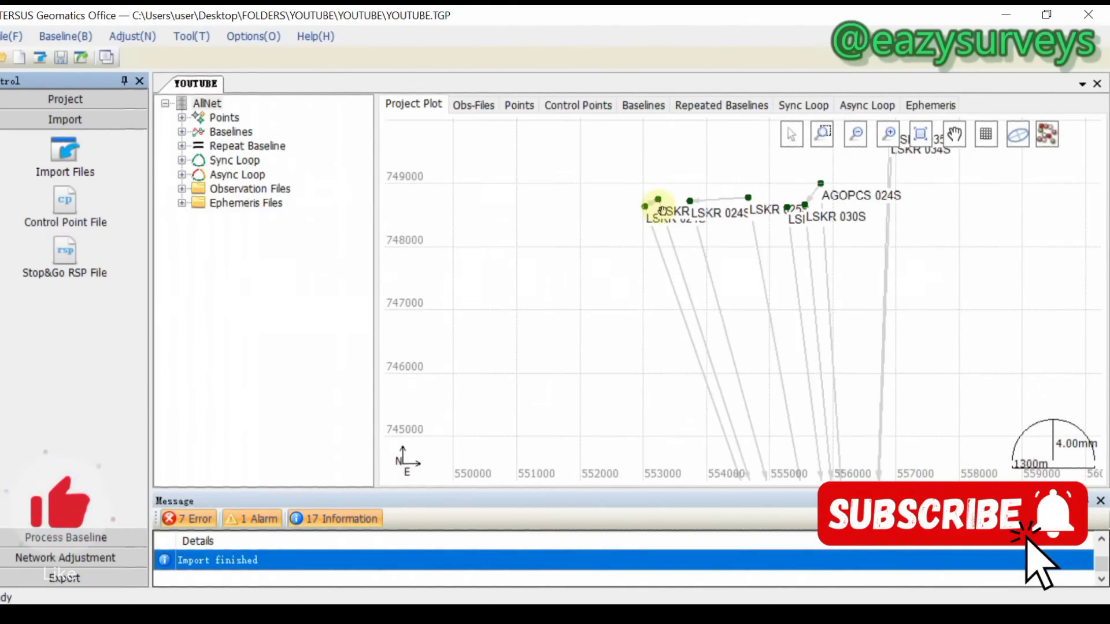
{"action": "scroll", "coordinate": [675, 250], "scroll_direction": "up", "scroll_amount": 4}
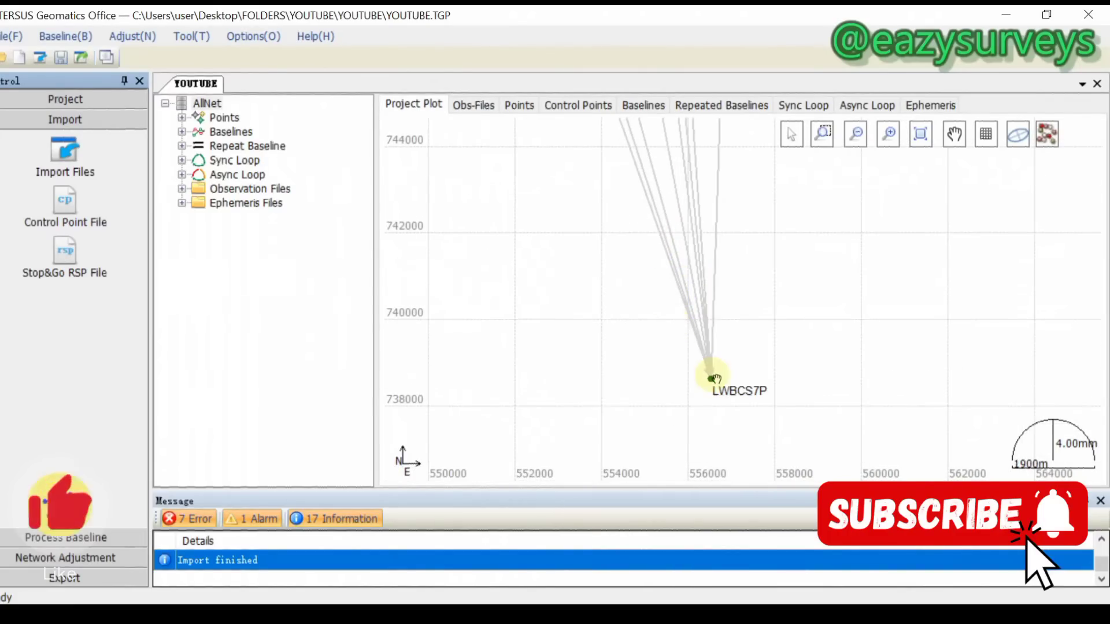
{"action": "scroll", "coordinate": [717, 398], "scroll_direction": "up", "scroll_amount": 3}
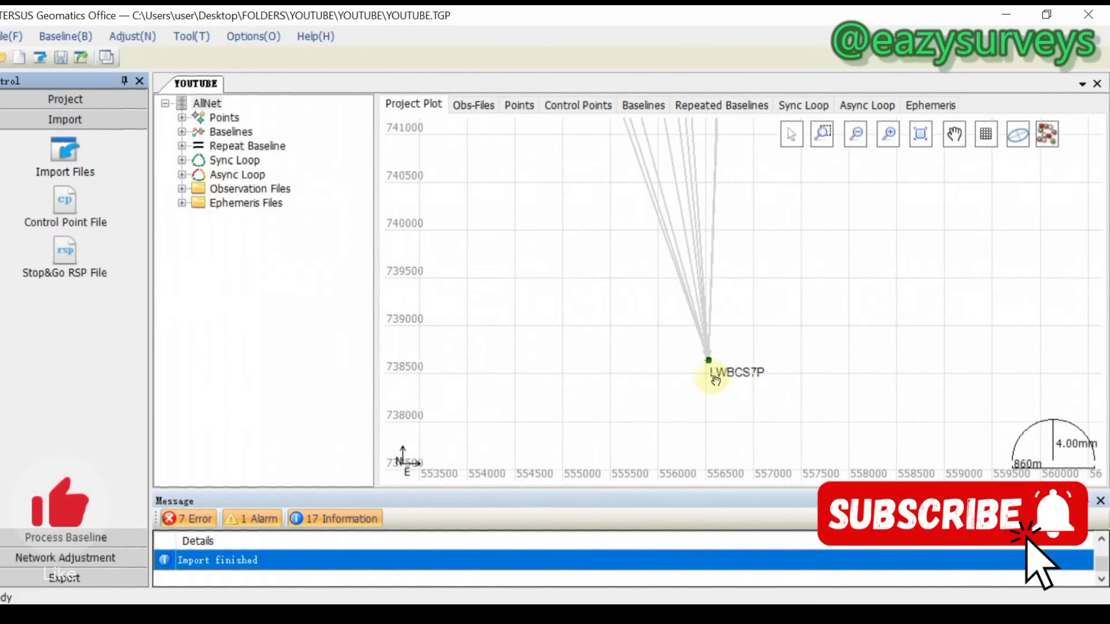
{"action": "scroll", "coordinate": [710, 370], "scroll_direction": "up", "scroll_amount": 4}
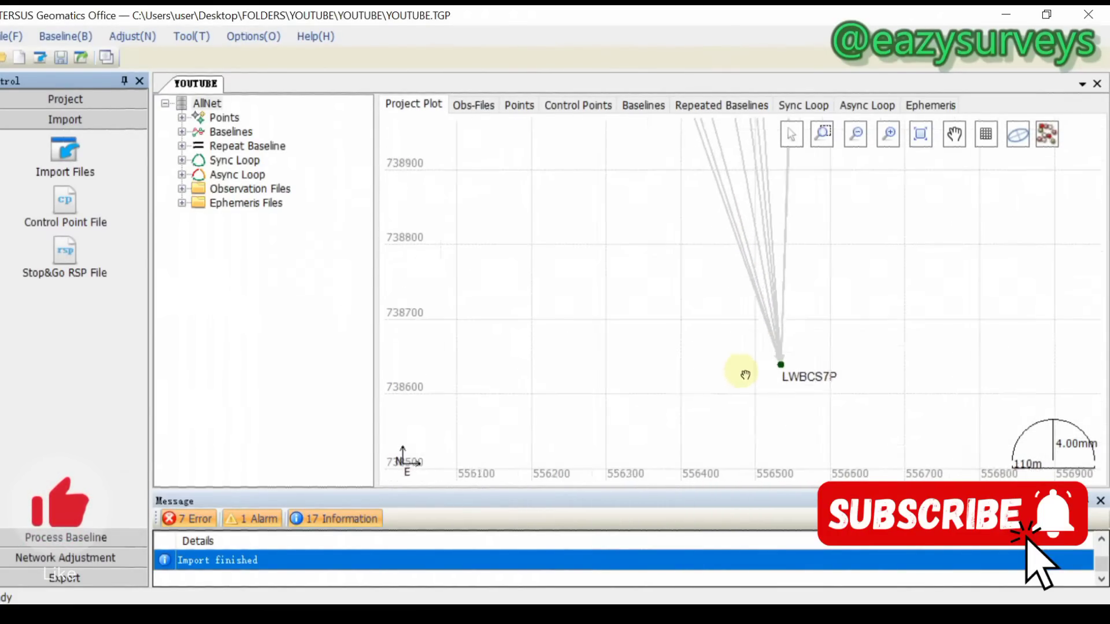
Examine how the baselines connect base point LWBCS7P to the rover points, including LSKR 034S and LSKR 035S, in the project plot.
{"action": "scroll", "coordinate": [808, 363], "scroll_direction": "down", "scroll_amount": 5}
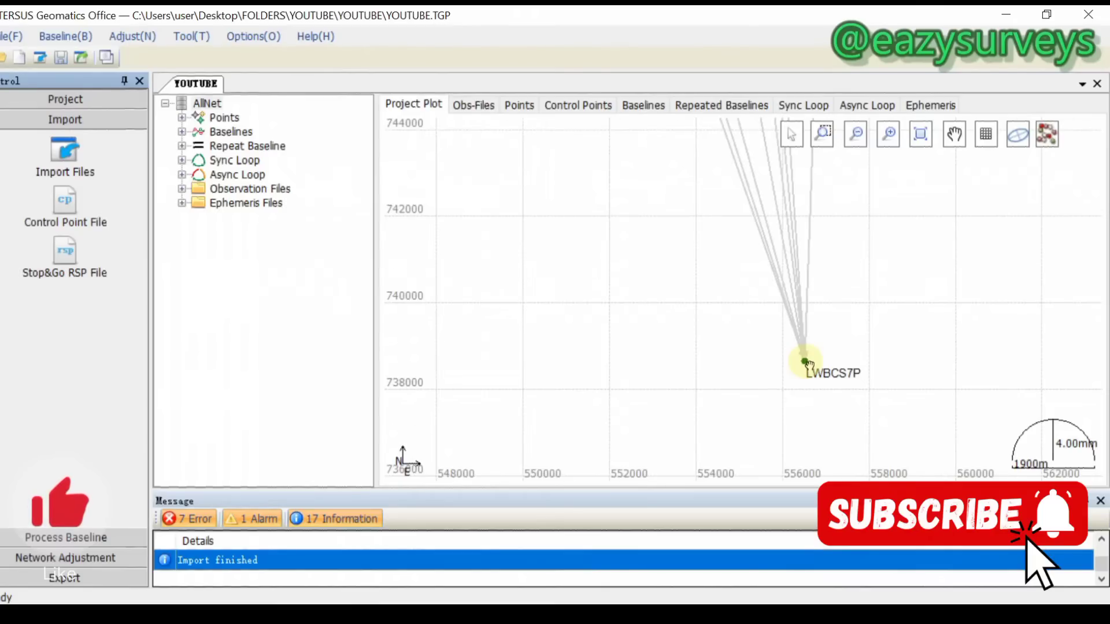
{"action": "scroll", "coordinate": [807, 363], "scroll_direction": "down", "scroll_amount": 2}
{"action": "scroll", "coordinate": [805, 367], "scroll_direction": "up", "scroll_amount": 3}
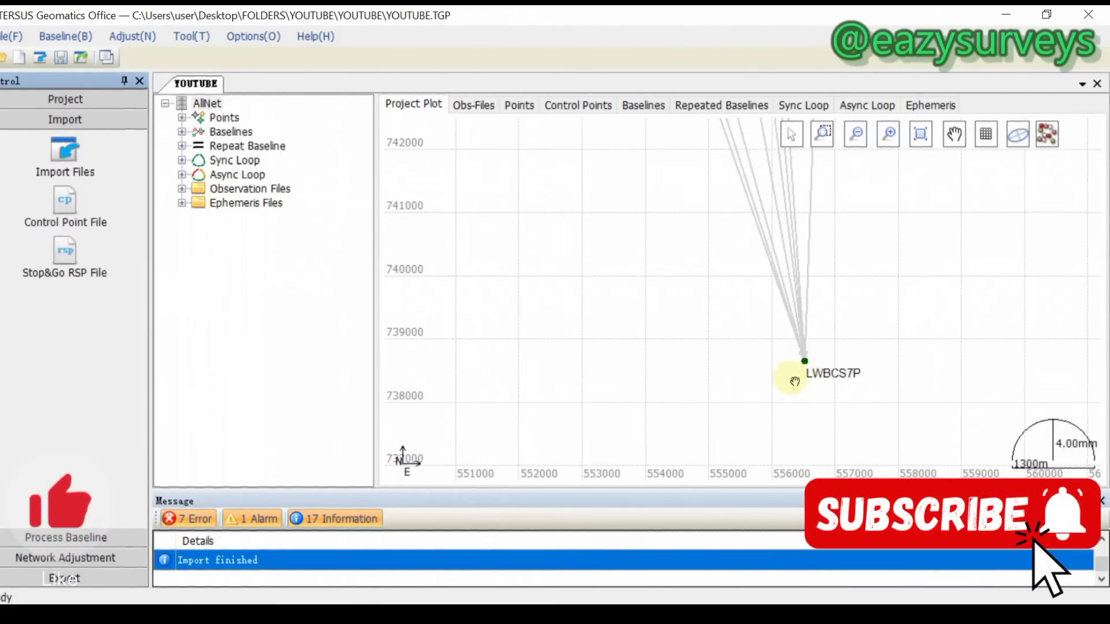
{"action": "scroll", "coordinate": [817, 362], "scroll_direction": "down", "scroll_amount": 4}
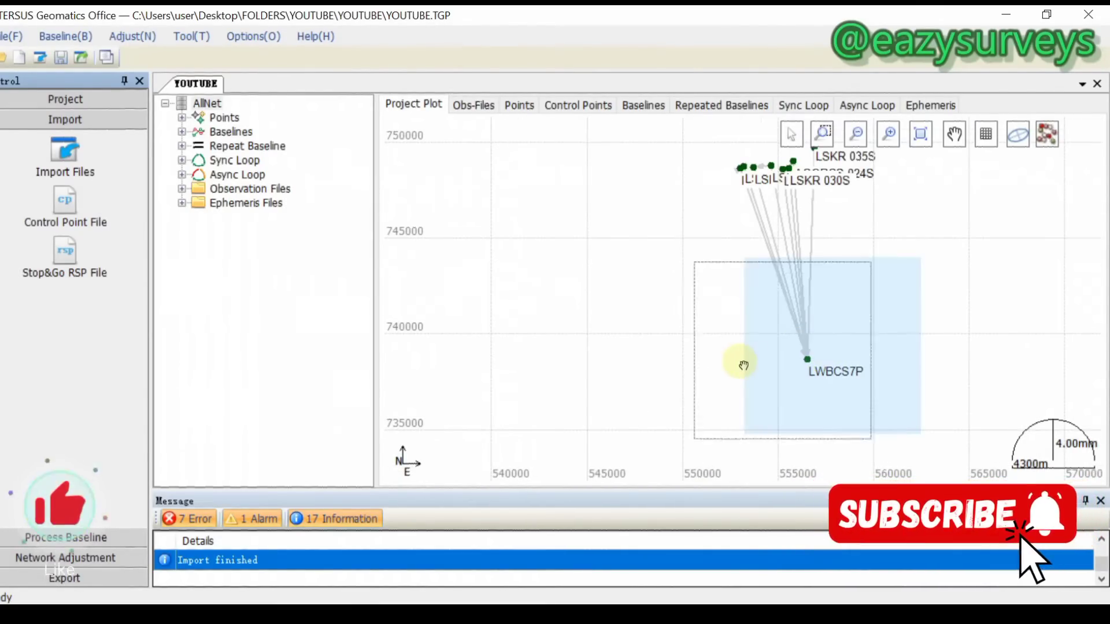
{"action": "scroll", "coordinate": [726, 390], "scroll_direction": "down", "scroll_amount": 3}
{"action": "scroll", "coordinate": [720, 379], "scroll_direction": "up", "scroll_amount": 6}
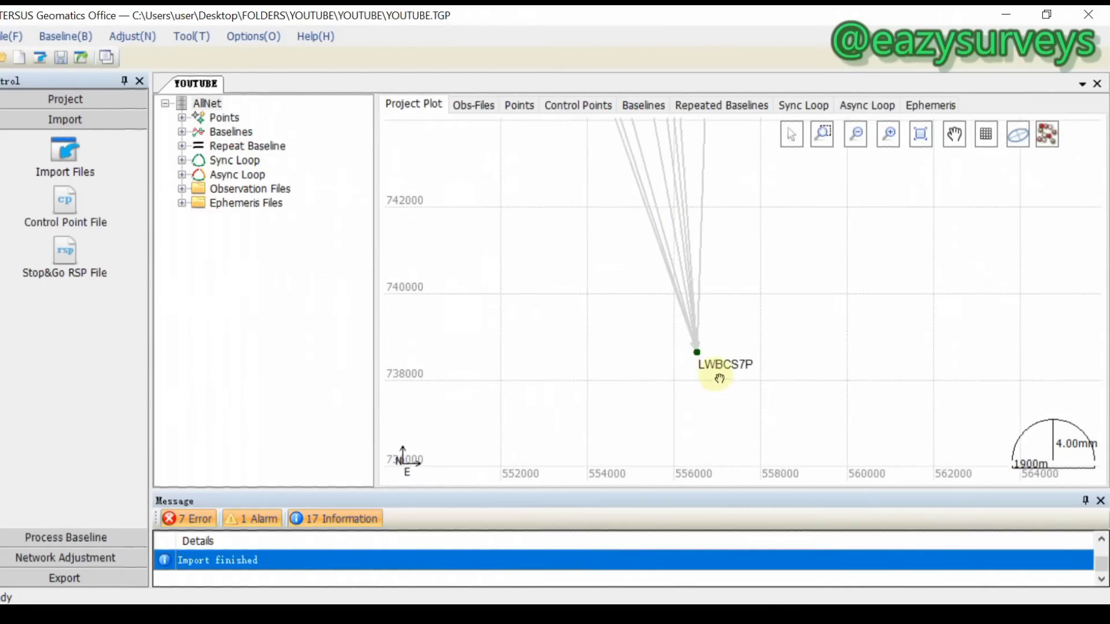
{"action": "scroll", "coordinate": [694, 357], "scroll_direction": "up", "scroll_amount": 4}
{"action": "scroll", "coordinate": [702, 328], "scroll_direction": "down", "scroll_amount": 4}
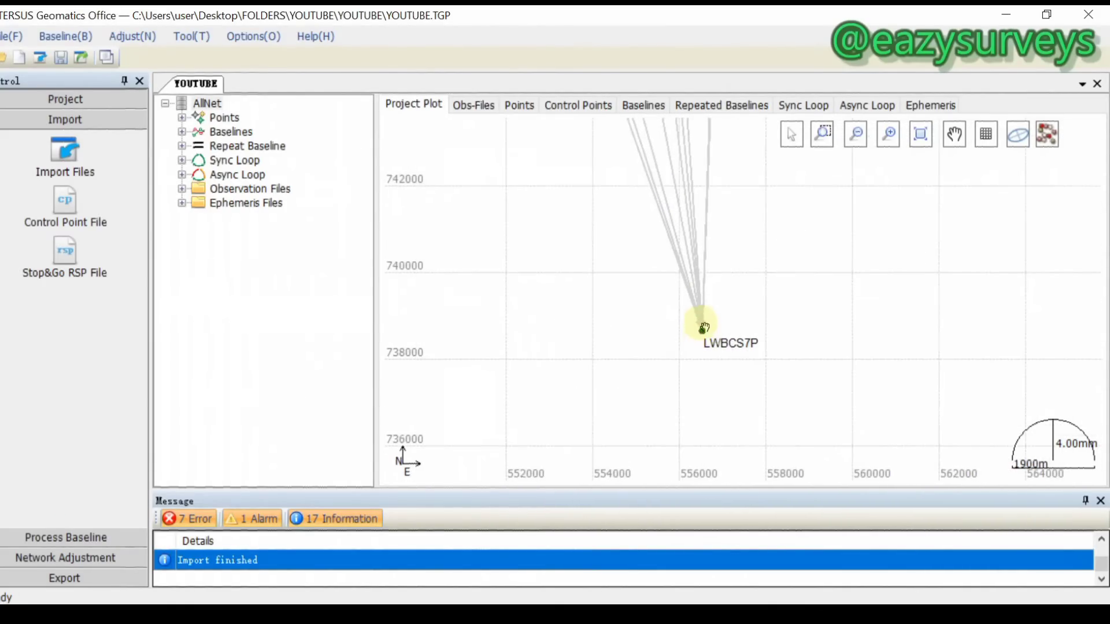
{"action": "scroll", "coordinate": [705, 328], "scroll_direction": "down", "scroll_amount": 4}
{"action": "scroll", "coordinate": [703, 271], "scroll_direction": "up", "scroll_amount": 4}
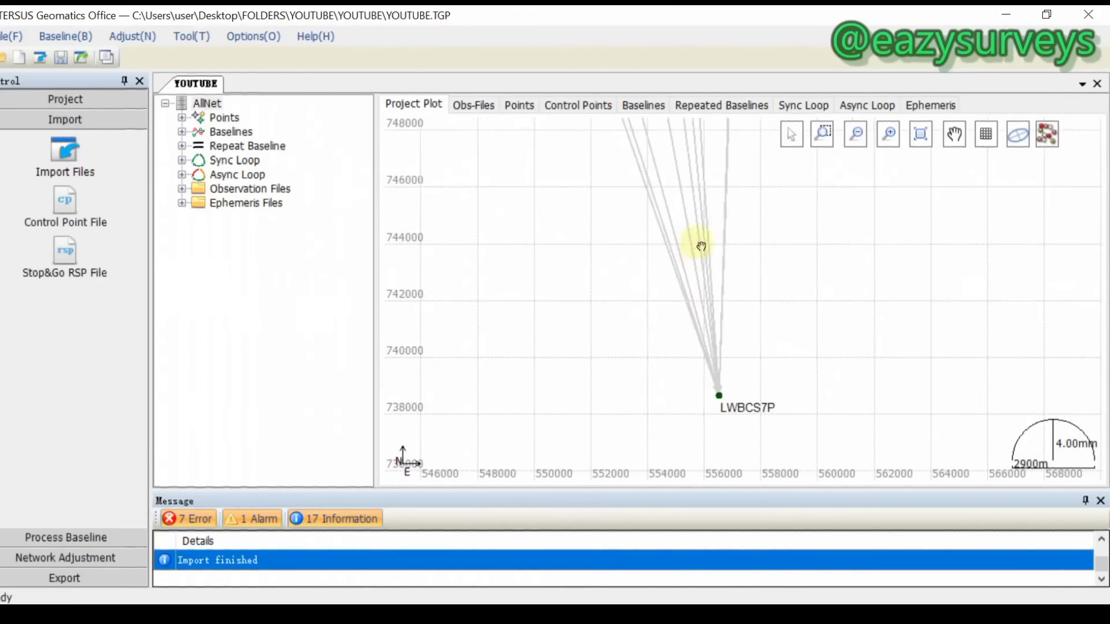
{"action": "scroll", "coordinate": [701, 231], "scroll_direction": "down", "scroll_amount": 4}
{"action": "scroll", "coordinate": [643, 242], "scroll_direction": "up", "scroll_amount": 4}
{"action": "scroll", "coordinate": [560, 265], "scroll_direction": "up", "scroll_amount": 3}
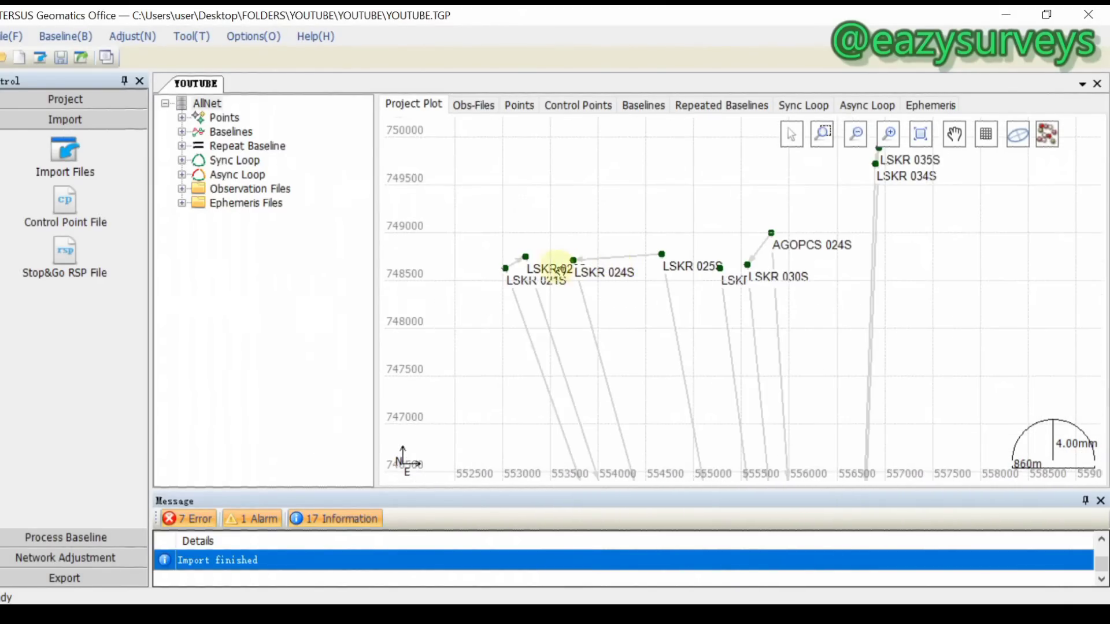
{"action": "scroll", "coordinate": [526, 265], "scroll_direction": "down", "scroll_amount": 3}
{"action": "scroll", "coordinate": [512, 255], "scroll_direction": "up", "scroll_amount": 3}
{"action": "scroll", "coordinate": [542, 241], "scroll_direction": "down", "scroll_amount": 4}
{"action": "scroll", "coordinate": [568, 248], "scroll_direction": "down", "scroll_amount": 3}
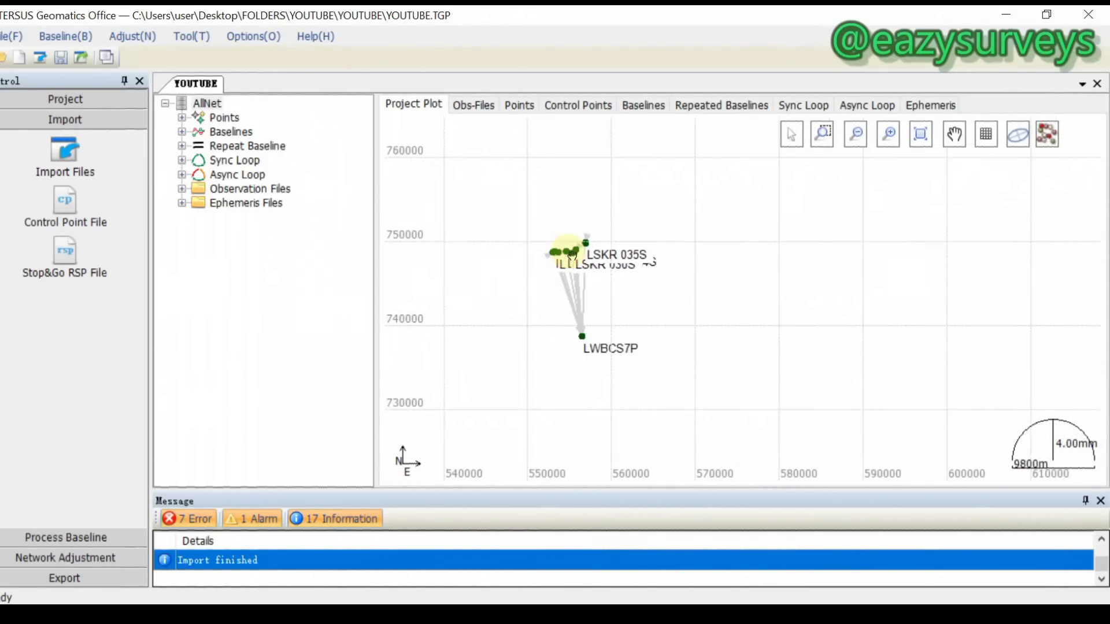
{"action": "scroll", "coordinate": [565, 250], "scroll_direction": "up", "scroll_amount": 3}
{"action": "scroll", "coordinate": [493, 273], "scroll_direction": "up", "scroll_amount": 2}
{"action": "scroll", "coordinate": [496, 252], "scroll_direction": "down", "scroll_amount": 4}
{"action": "scroll", "coordinate": [508, 285], "scroll_direction": "down", "scroll_amount": 3}
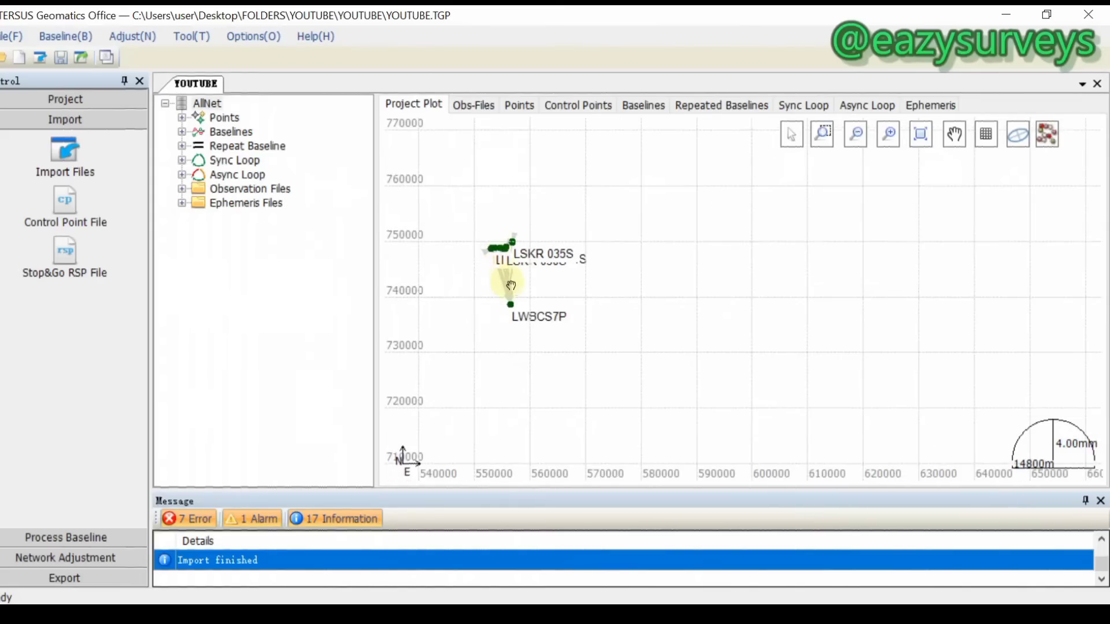
{"action": "scroll", "coordinate": [515, 332], "scroll_direction": "up", "scroll_amount": 6}
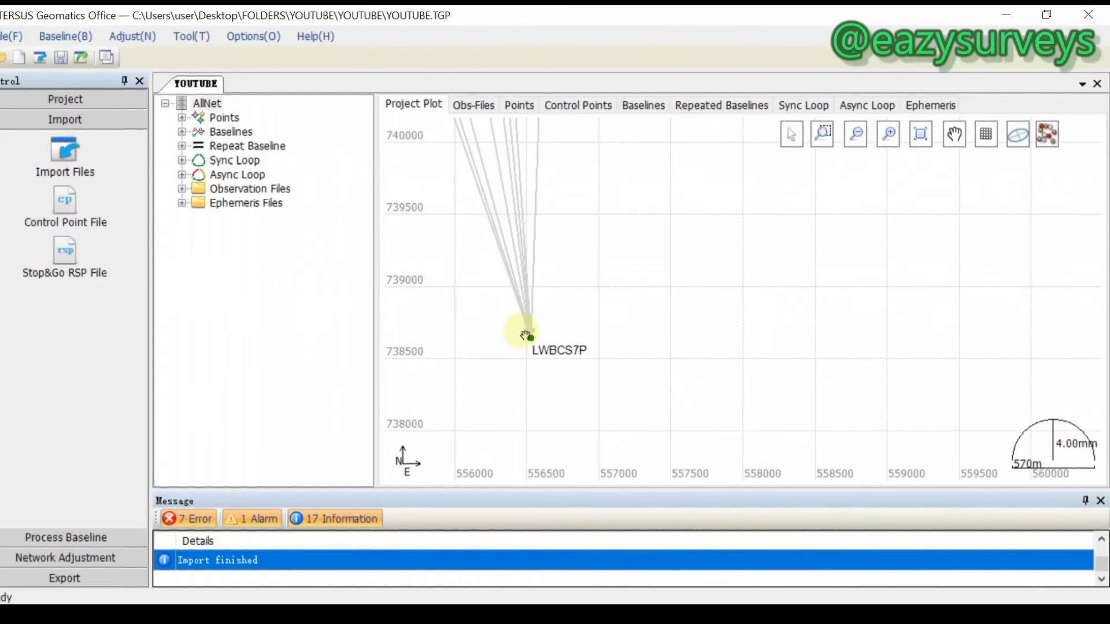
{"action": "scroll", "coordinate": [525, 336], "scroll_direction": "down", "scroll_amount": 3}
{"action": "scroll", "coordinate": [524, 335], "scroll_direction": "down", "scroll_amount": 4}
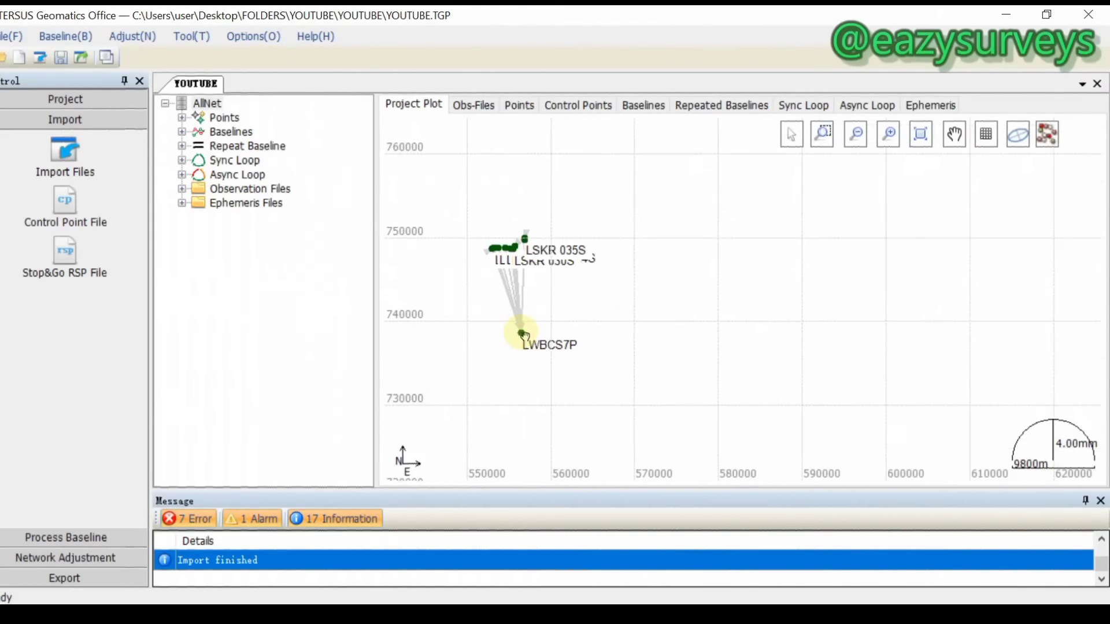
{"action": "scroll", "coordinate": [528, 293], "scroll_direction": "up", "scroll_amount": 2}
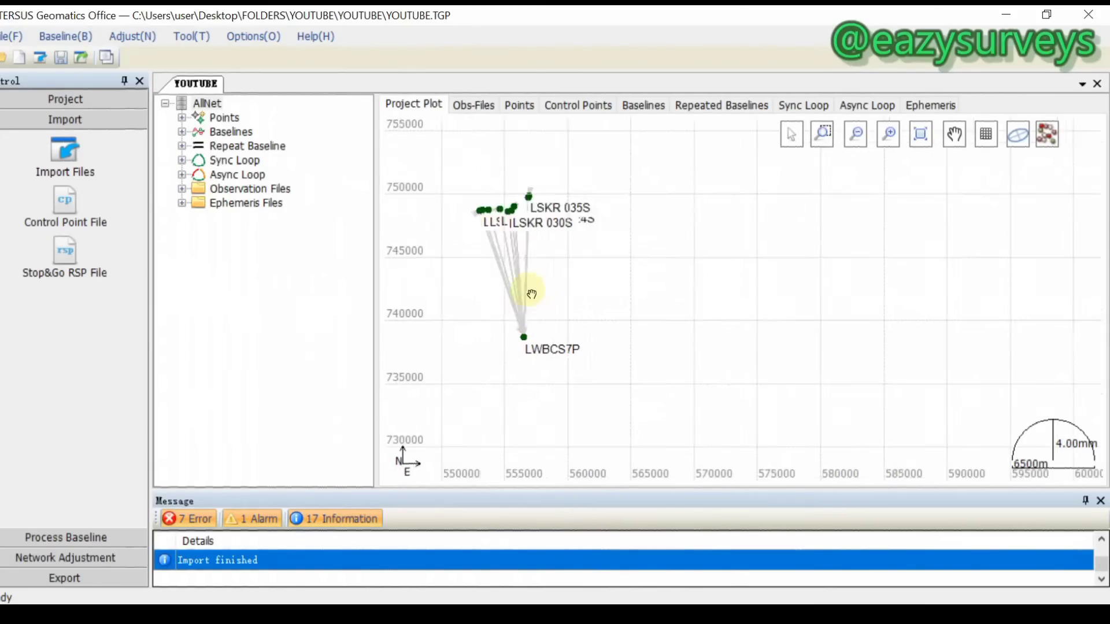
{"action": "scroll", "coordinate": [522, 346], "scroll_direction": "down", "scroll_amount": 3}
{"action": "scroll", "coordinate": [520, 352], "scroll_direction": "up", "scroll_amount": 4}
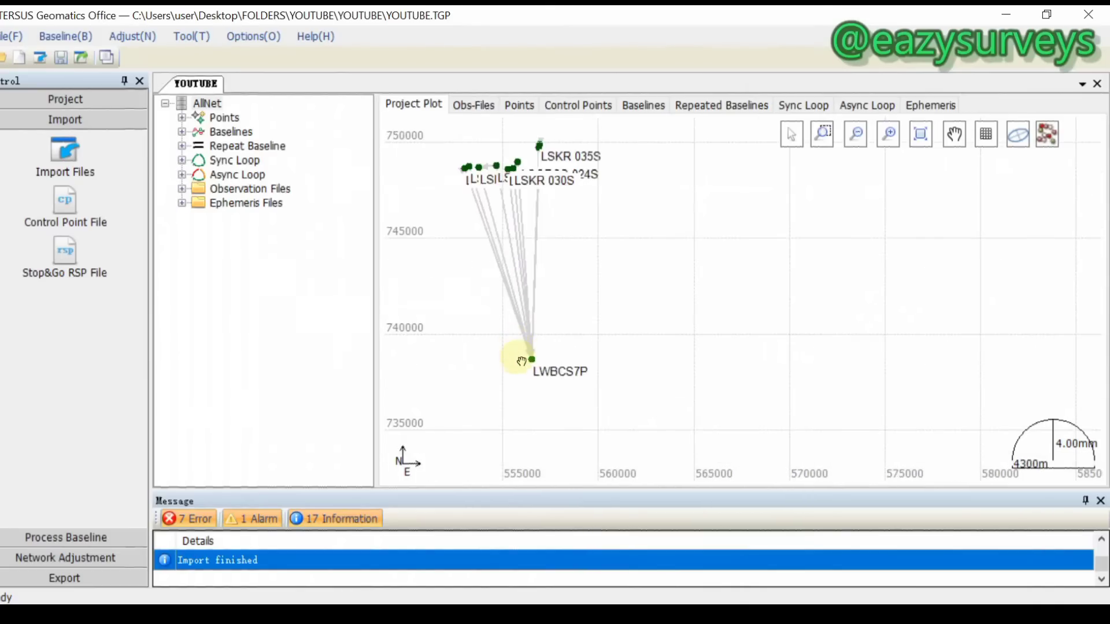
{"action": "scroll", "coordinate": [526, 361], "scroll_direction": "down", "scroll_amount": 2}
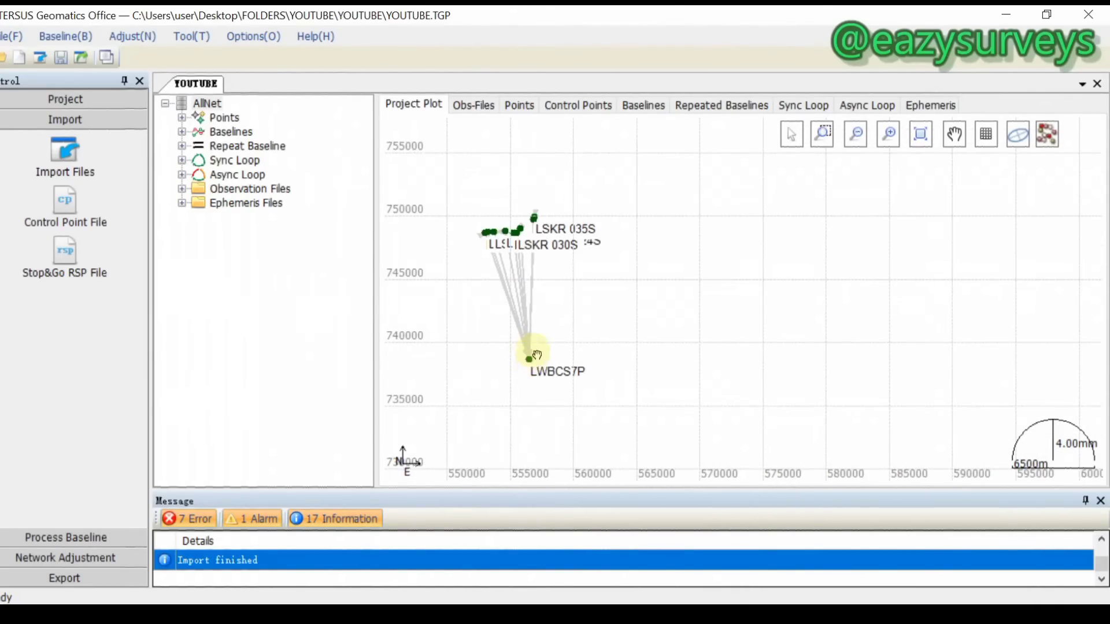
{"action": "scroll", "coordinate": [515, 235], "scroll_direction": "up", "scroll_amount": 4}
{"action": "scroll", "coordinate": [535, 204], "scroll_direction": "down", "scroll_amount": 2}
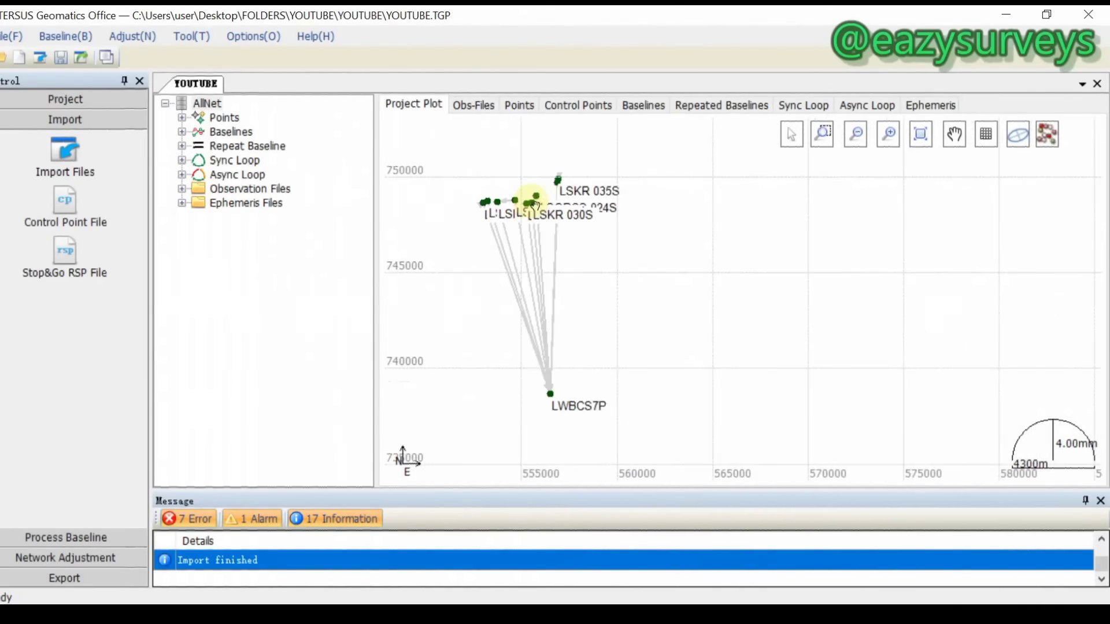
{"action": "scroll", "coordinate": [546, 386], "scroll_direction": "up", "scroll_amount": 3}
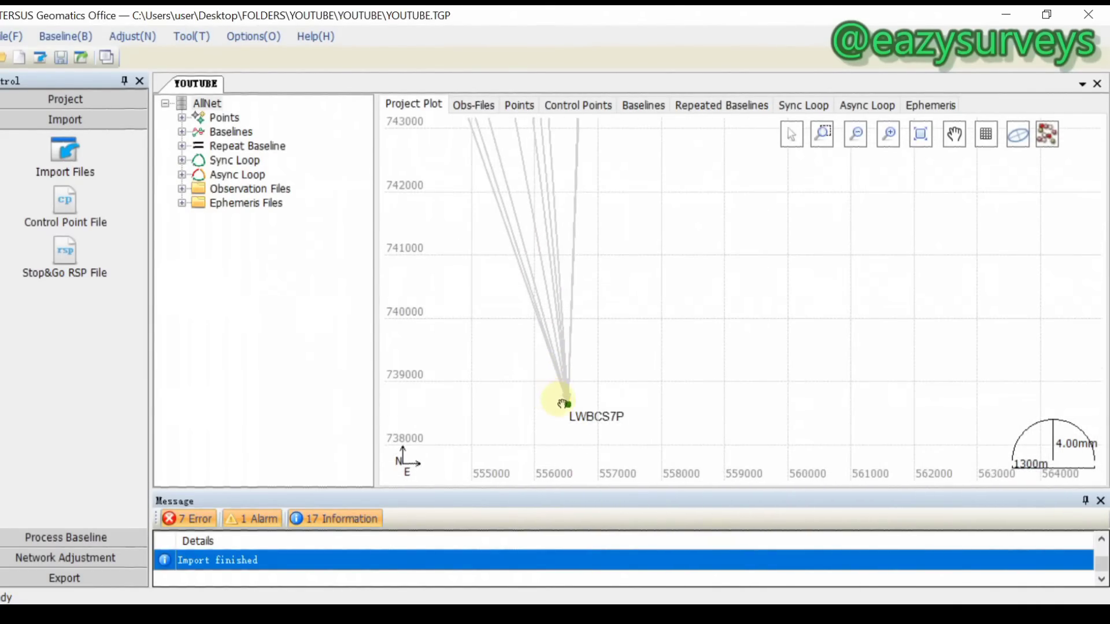
{"action": "scroll", "coordinate": [563, 403], "scroll_direction": "down", "scroll_amount": 3}
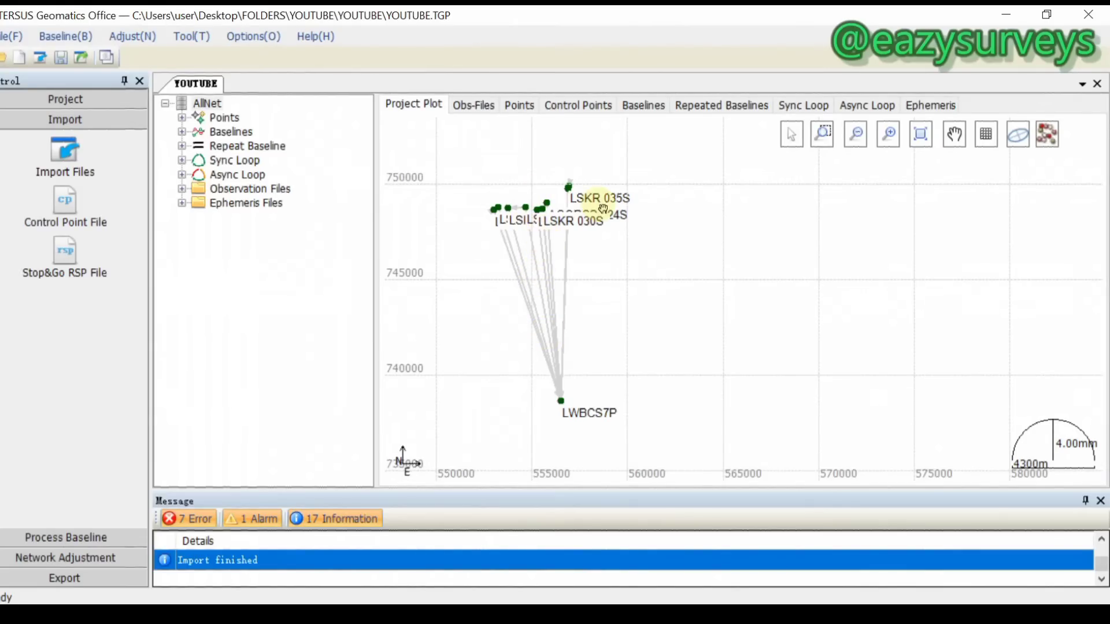
{"action": "scroll", "coordinate": [569, 188], "scroll_direction": "up", "scroll_amount": 3}
{"action": "scroll", "coordinate": [584, 200], "scroll_direction": "up", "scroll_amount": 5}
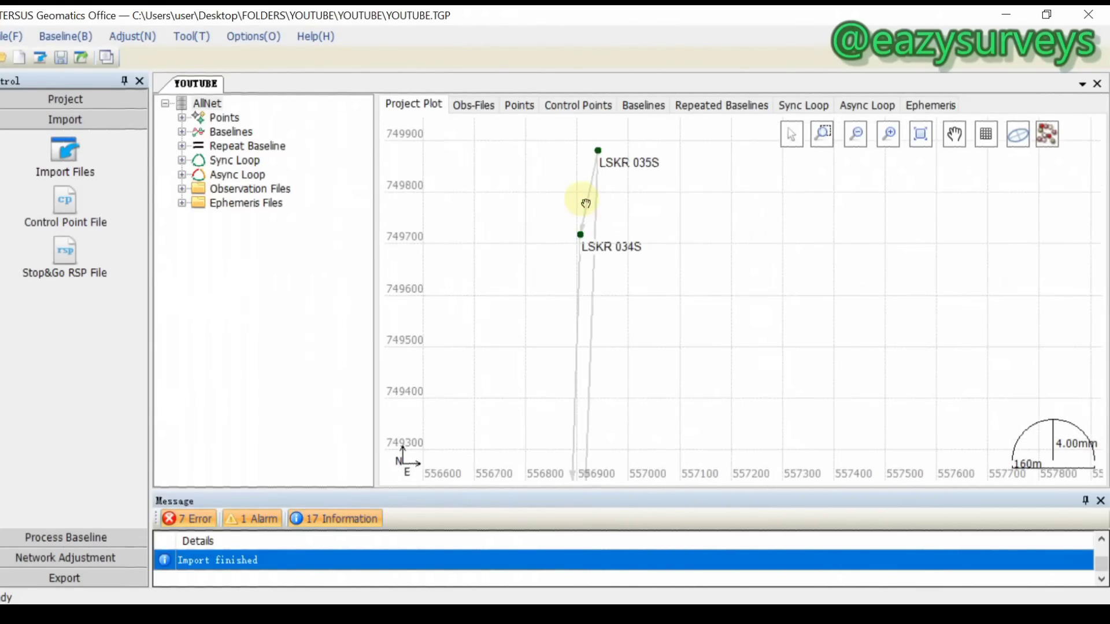
{"action": "scroll", "coordinate": [584, 200], "scroll_direction": "down", "scroll_amount": 7}
{"action": "scroll", "coordinate": [576, 411], "scroll_direction": "up", "scroll_amount": 2}
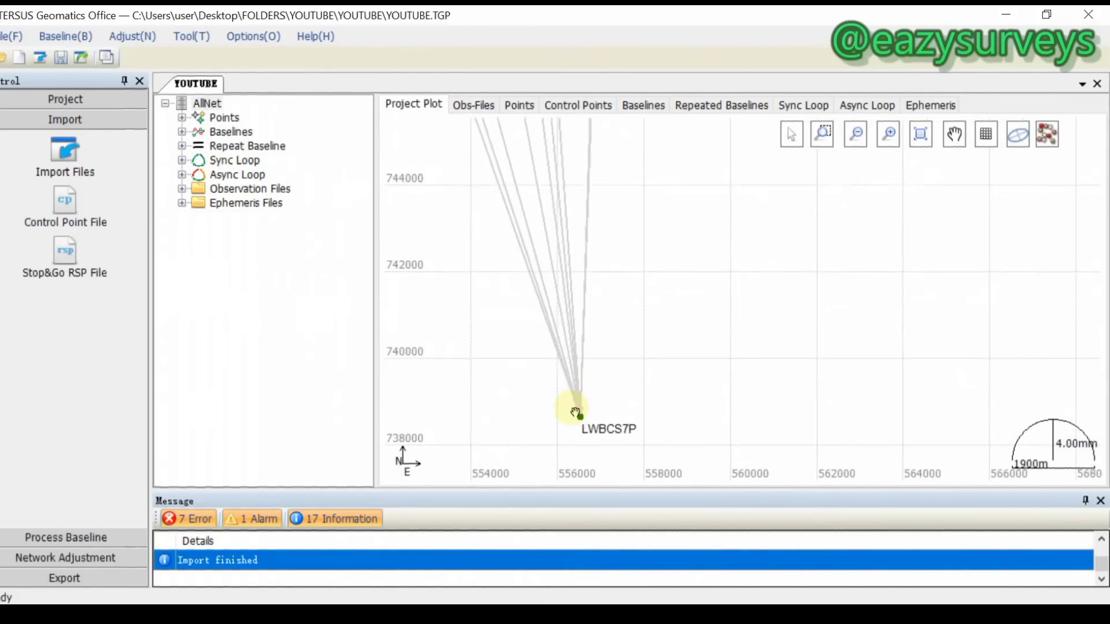
{"action": "scroll", "coordinate": [580, 414], "scroll_direction": "down", "scroll_amount": 3}
Fit the whole network in the project plot and inspect the rover point cluster relative to LWBCS7P.
{"action": "right_click", "coordinate": [527, 266]}
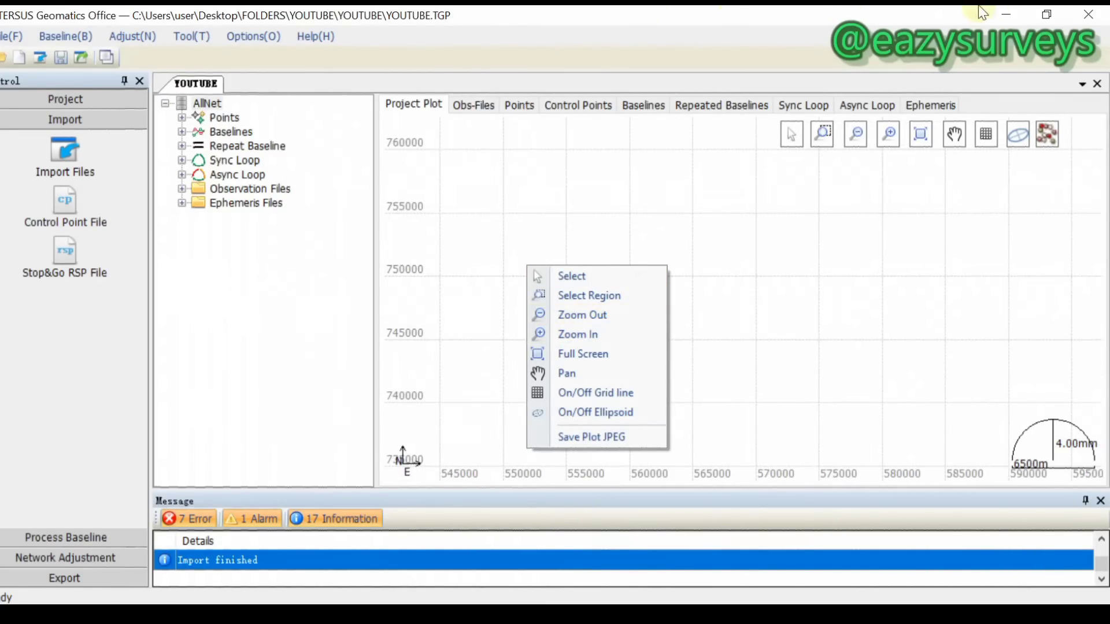
{"action": "left_click", "coordinate": [585, 355]}
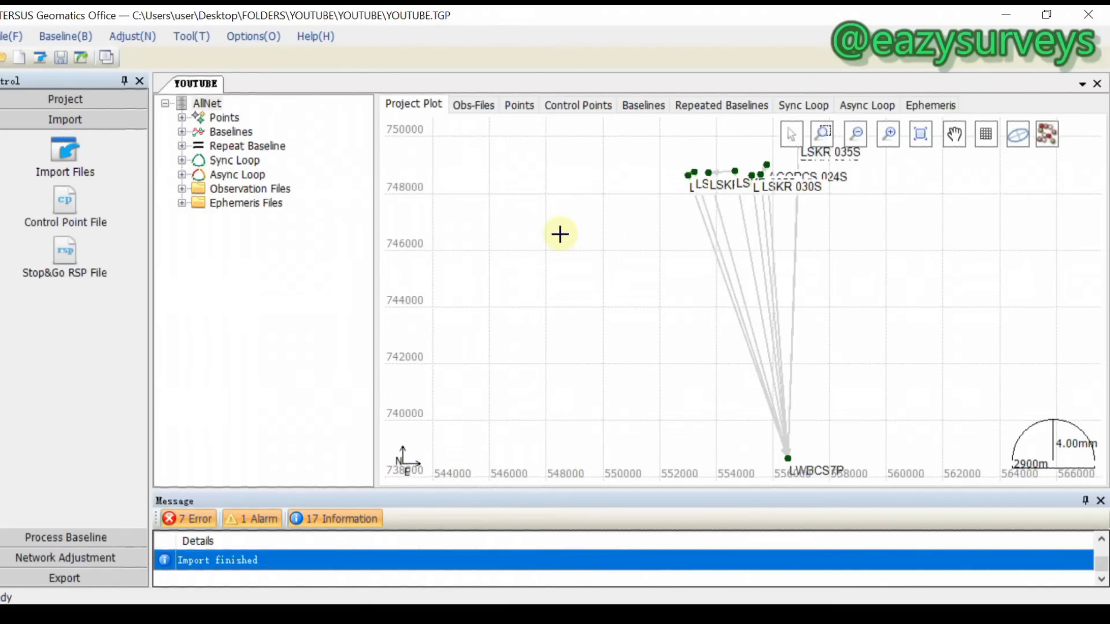
{"action": "scroll", "coordinate": [559, 234], "scroll_direction": "down", "scroll_amount": 2}
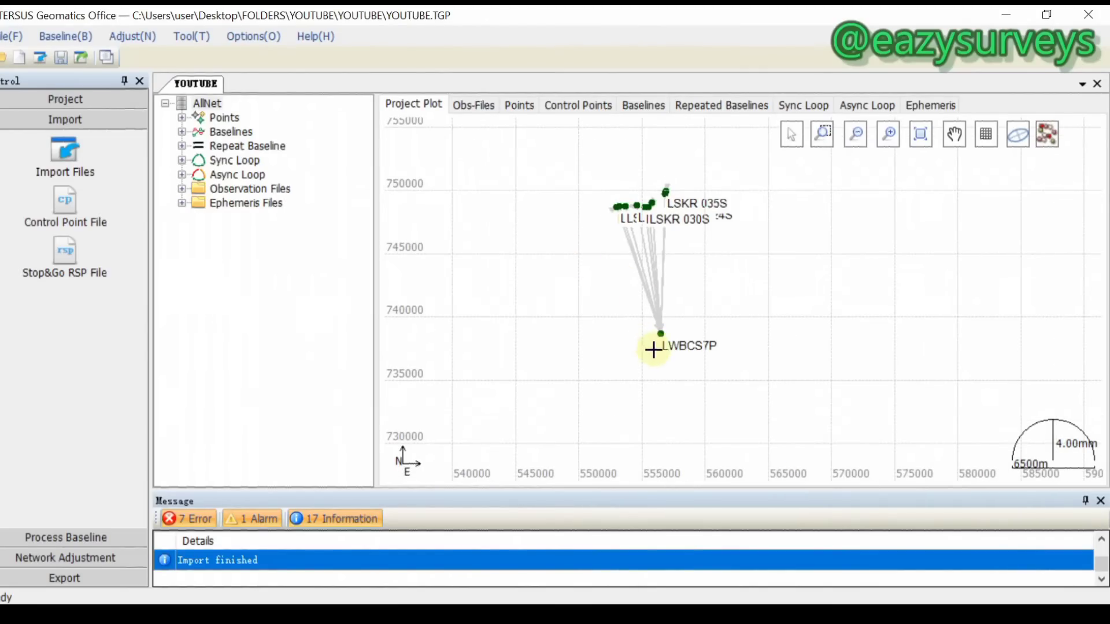
{"action": "scroll", "coordinate": [664, 196], "scroll_direction": "up", "scroll_amount": 2}
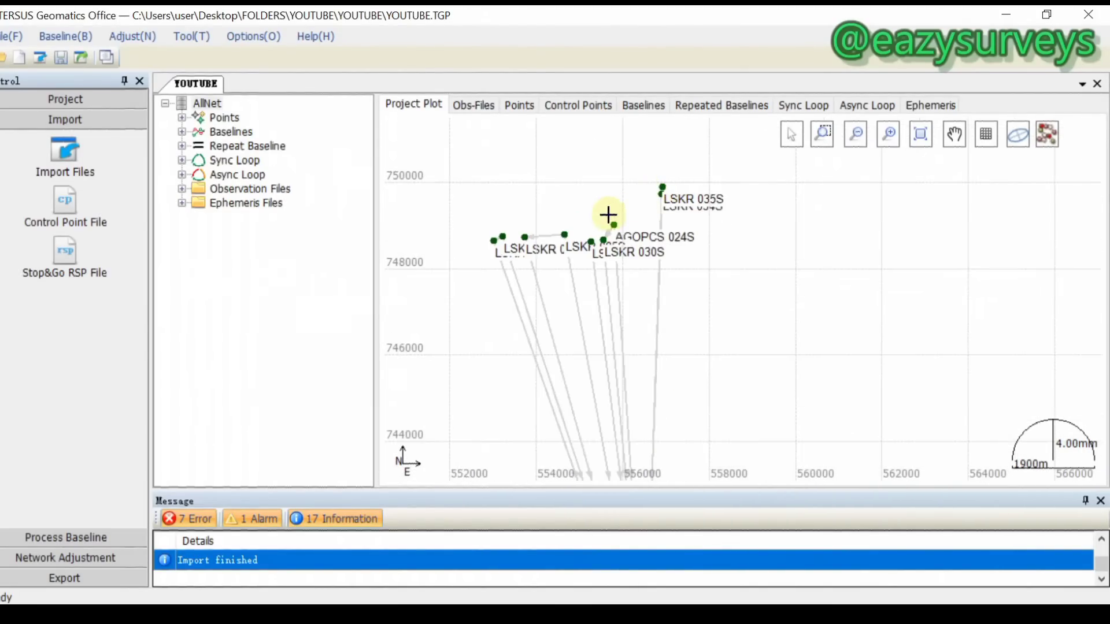
{"action": "scroll", "coordinate": [584, 223], "scroll_direction": "down", "scroll_amount": 3}
{"action": "scroll", "coordinate": [624, 302], "scroll_direction": "up", "scroll_amount": 5}
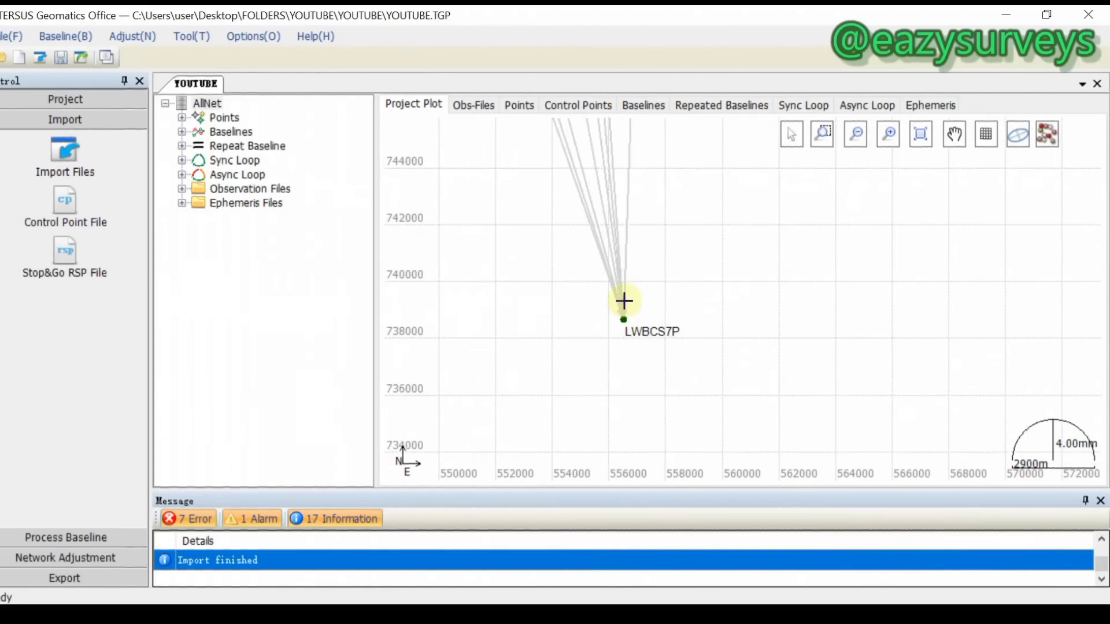
{"action": "scroll", "coordinate": [626, 326], "scroll_direction": "down", "scroll_amount": 6}
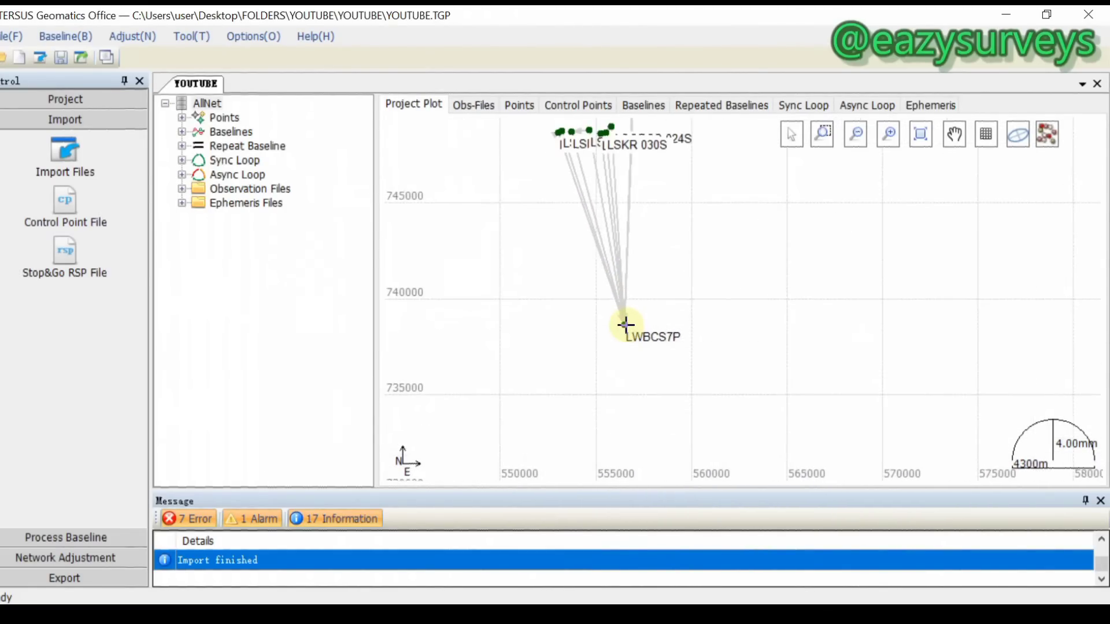
{"action": "scroll", "coordinate": [616, 263], "scroll_direction": "up", "scroll_amount": 5}
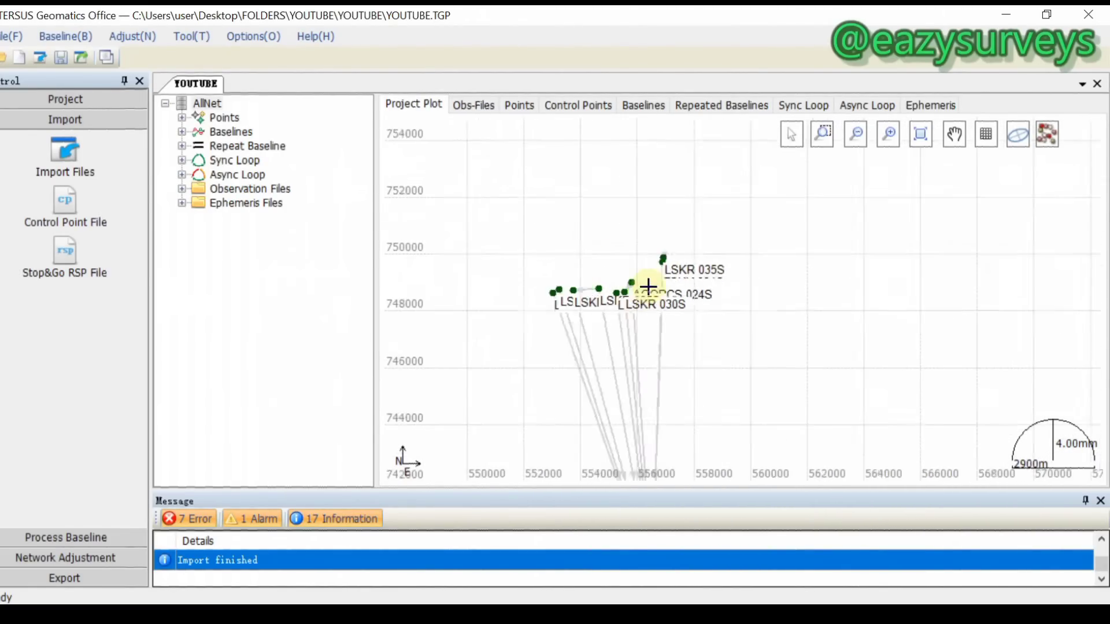
{"action": "scroll", "coordinate": [631, 280], "scroll_direction": "down", "scroll_amount": 3}
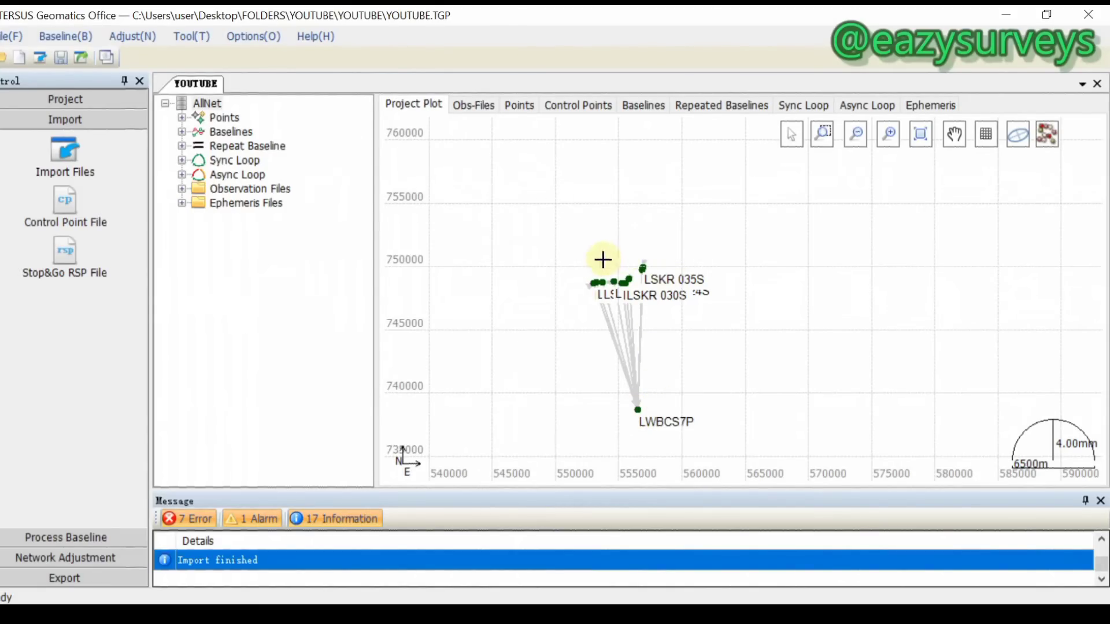
{"action": "scroll", "coordinate": [649, 265], "scroll_direction": "up", "scroll_amount": 2}
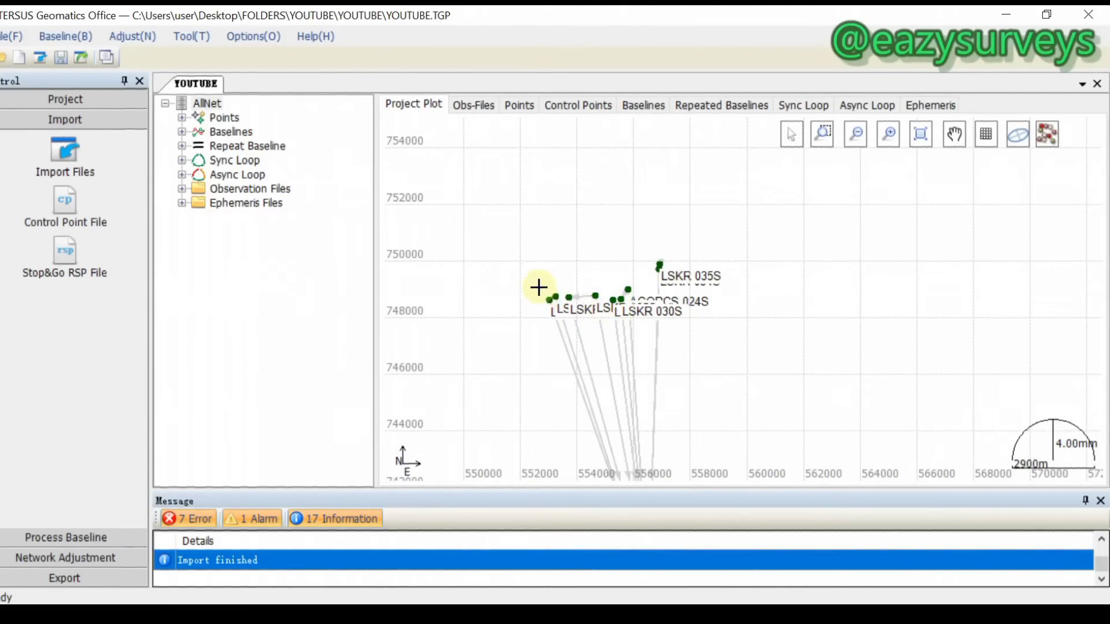
{"action": "scroll", "coordinate": [594, 275], "scroll_direction": "down", "scroll_amount": 2}
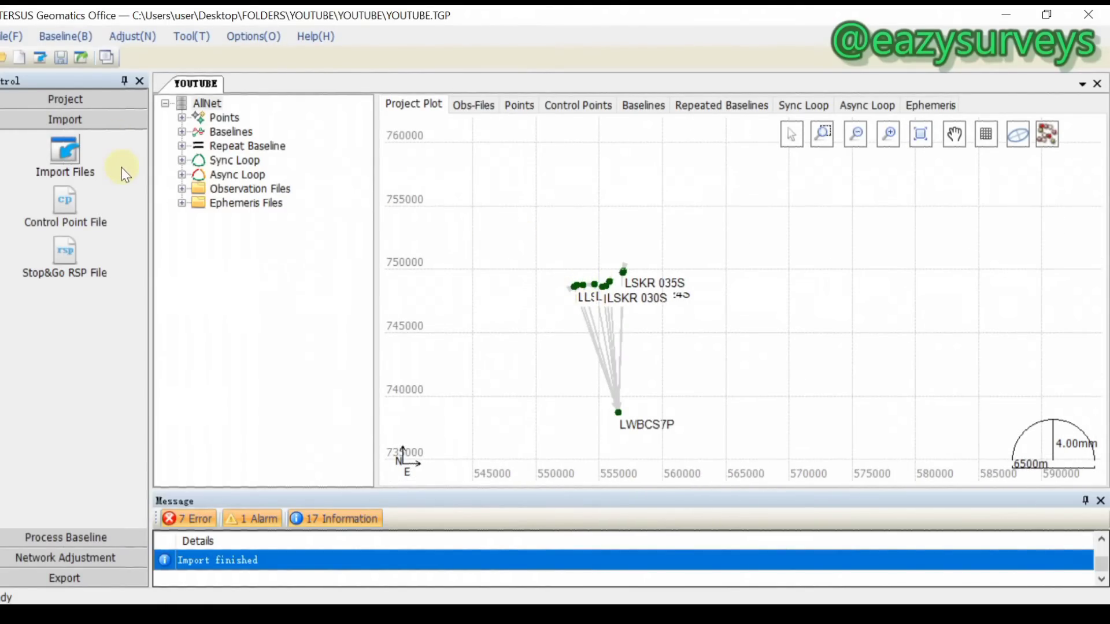
List the observation files and delete the AGOPCS observation that has the 00:03:04 time span.
{"action": "double_click", "coordinate": [260, 190]}
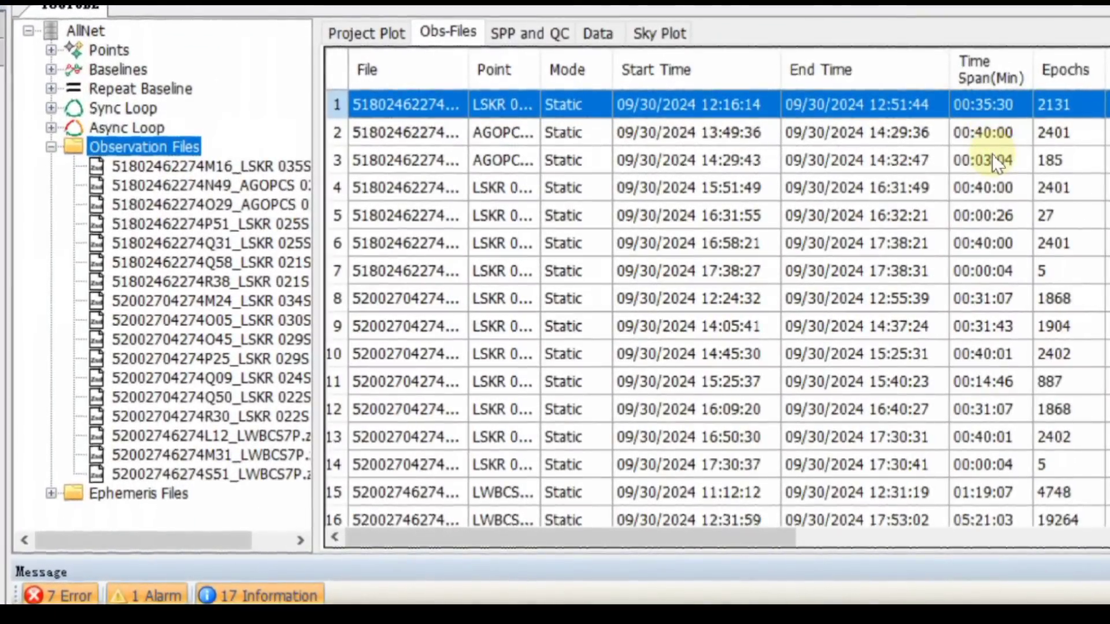
{"action": "left_click", "coordinate": [997, 164]}
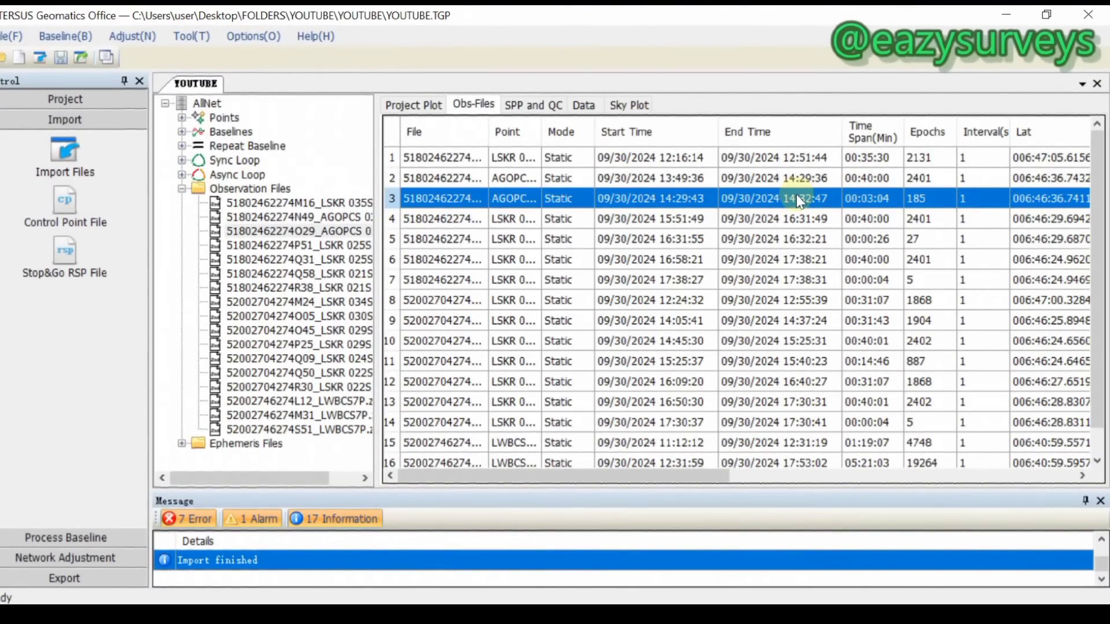
{"action": "right_click", "coordinate": [796, 196]}
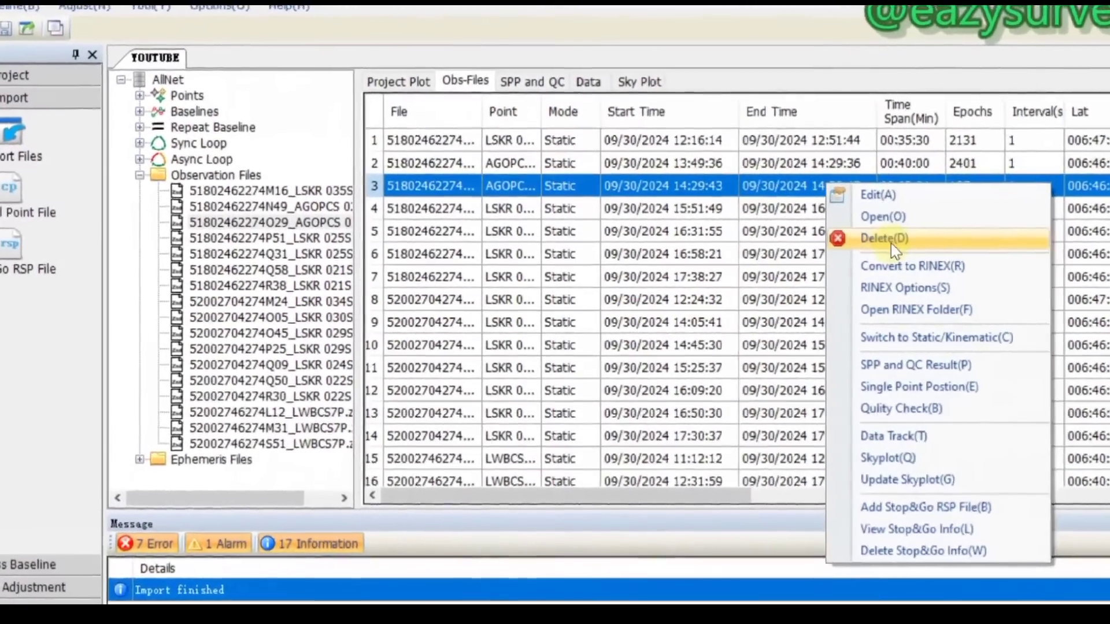
{"action": "left_click", "coordinate": [890, 244]}
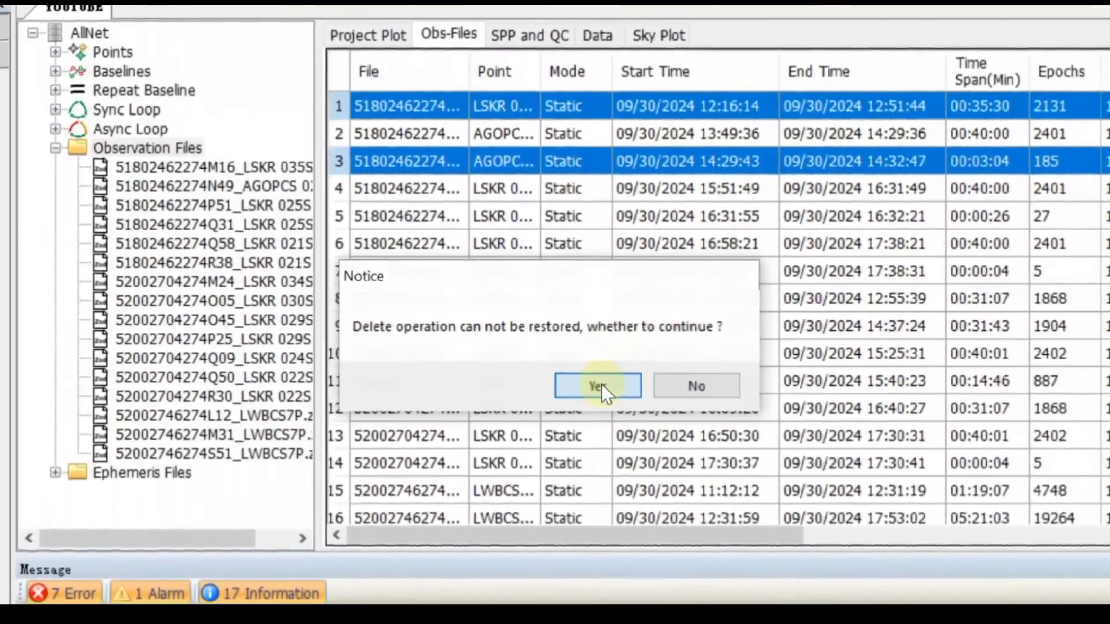
{"action": "left_click", "coordinate": [599, 385]}
Delete the LSKR 025S observation that has the 00:00:26 time span.
{"action": "left_click", "coordinate": [977, 189]}
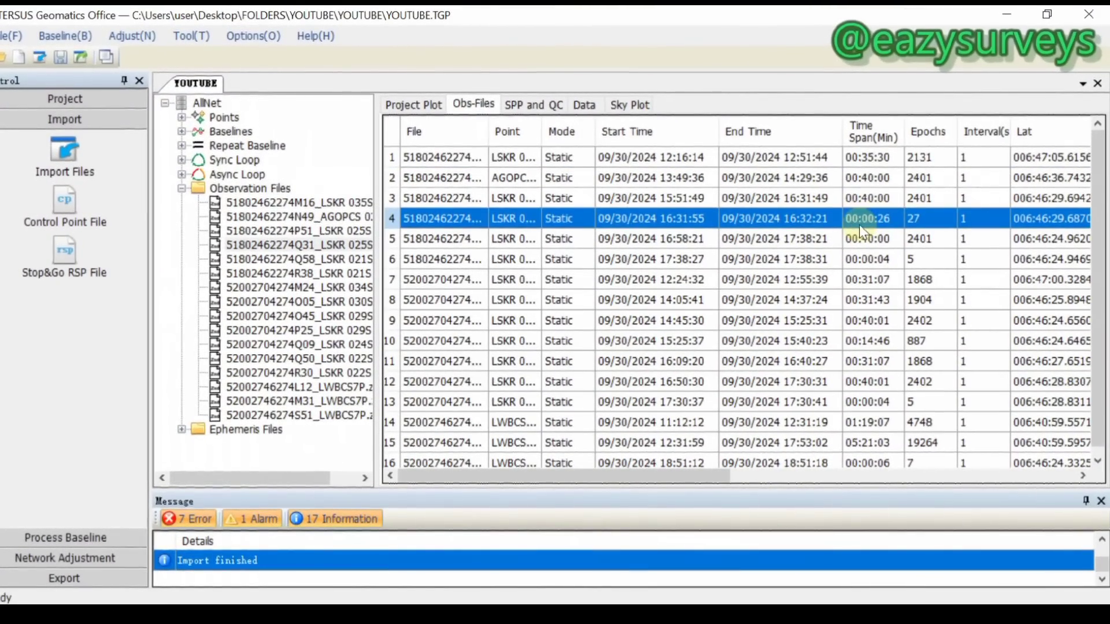
{"action": "right_click", "coordinate": [847, 218]}
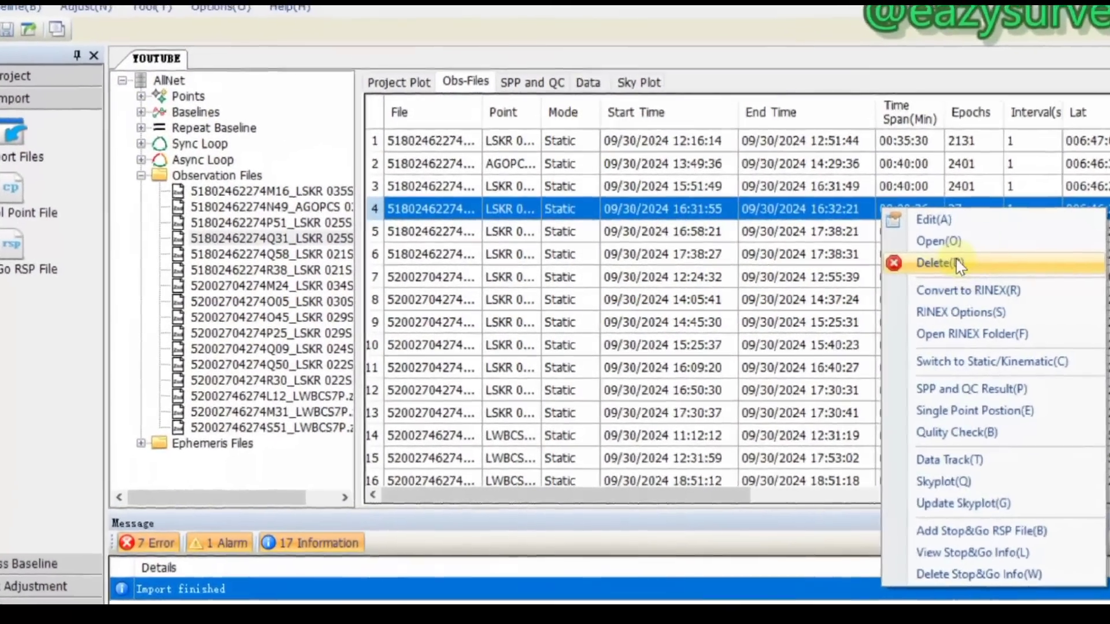
{"action": "left_click", "coordinate": [896, 267]}
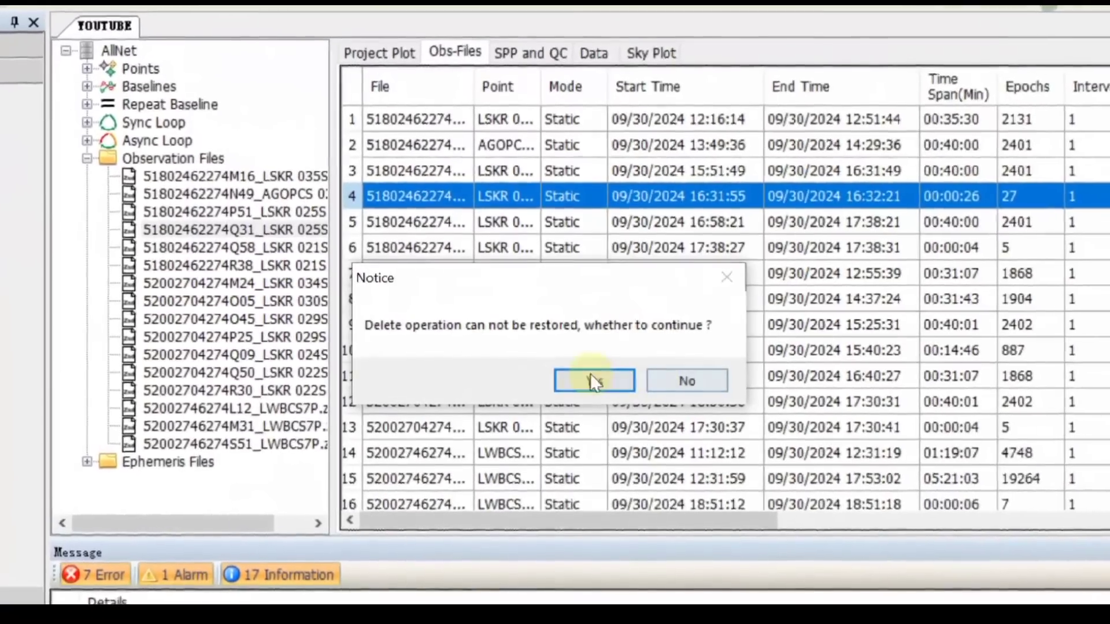
{"action": "left_click", "coordinate": [591, 374]}
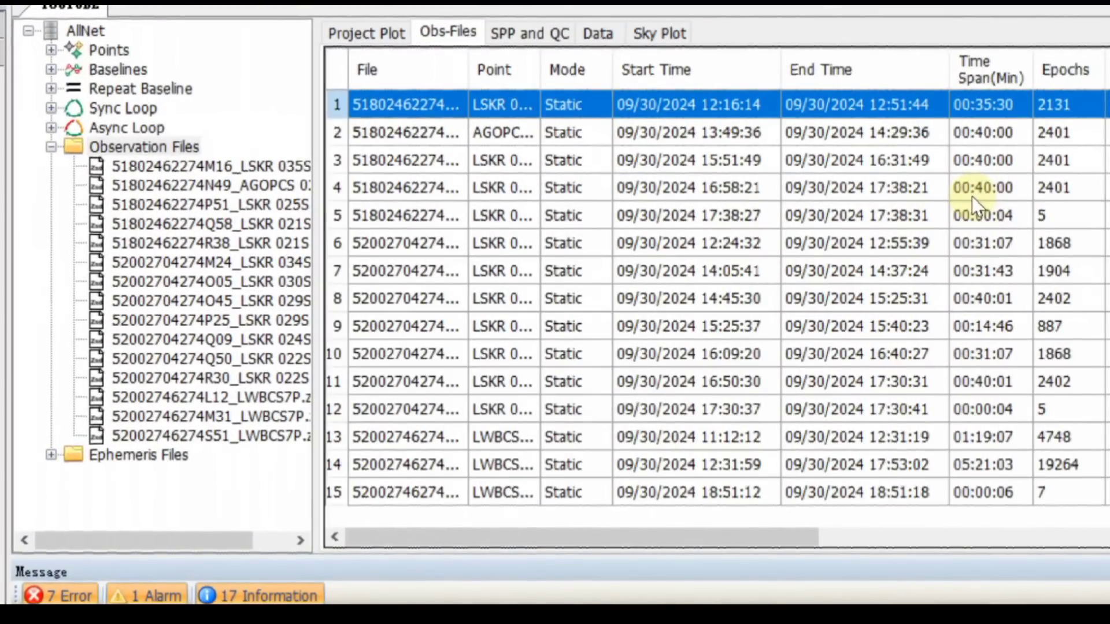
Delete the LSKR 021S observation that has the 00:00:04 time span.
{"action": "left_click", "coordinate": [967, 253]}
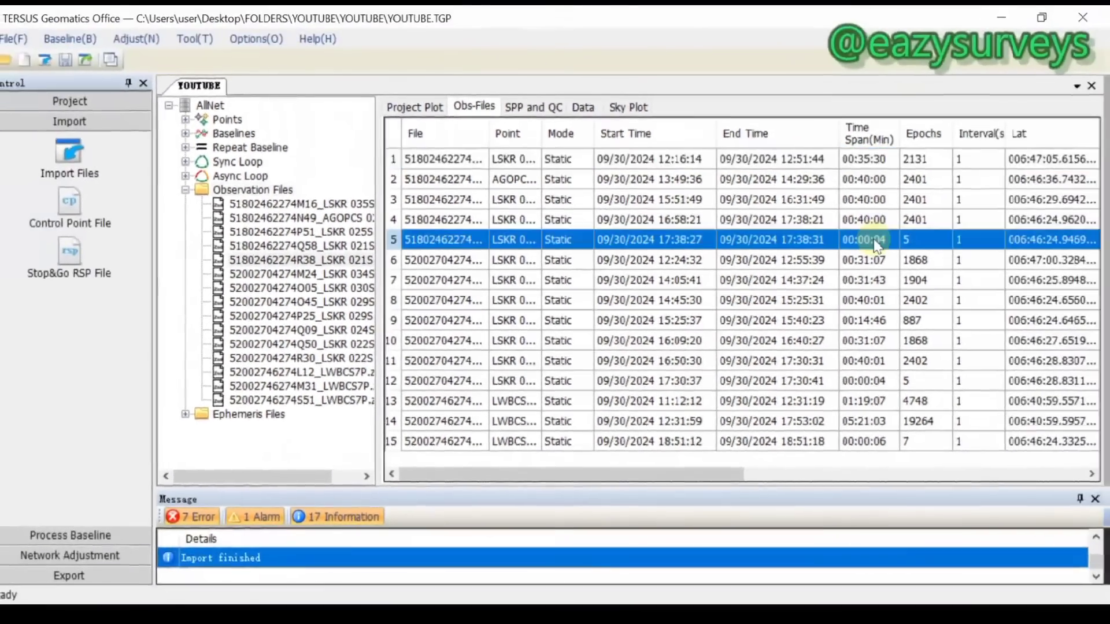
{"action": "right_click", "coordinate": [877, 247]}
{"action": "left_click", "coordinate": [927, 289]}
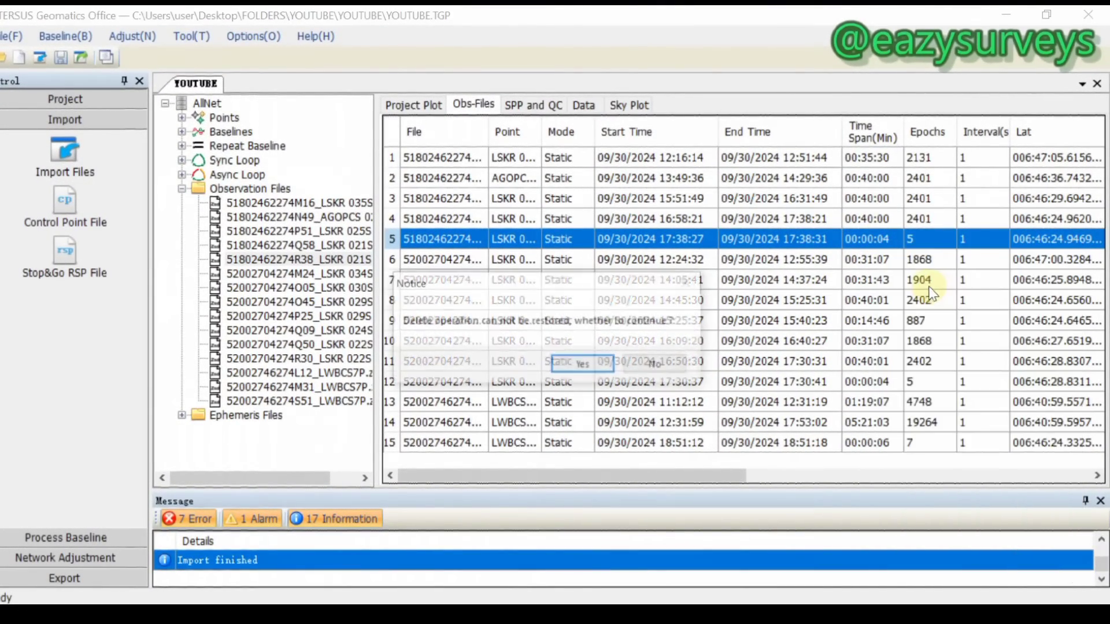
{"action": "left_click", "coordinate": [639, 365]}
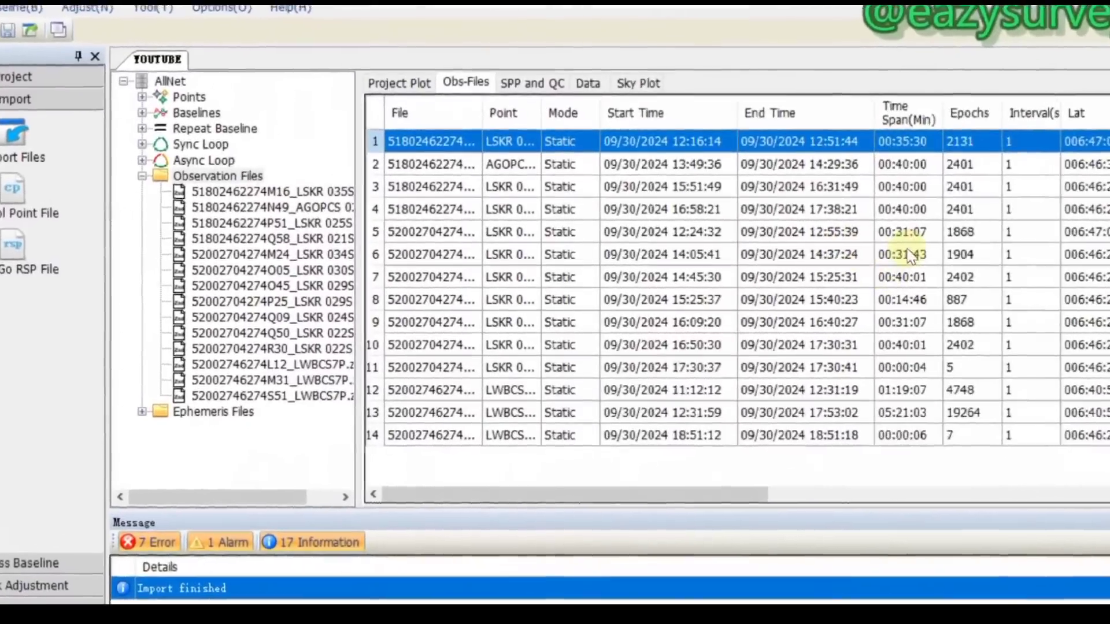
Delete the LSKR 029S observation that has the 00:14:46 time span.
{"action": "left_click", "coordinate": [893, 300]}
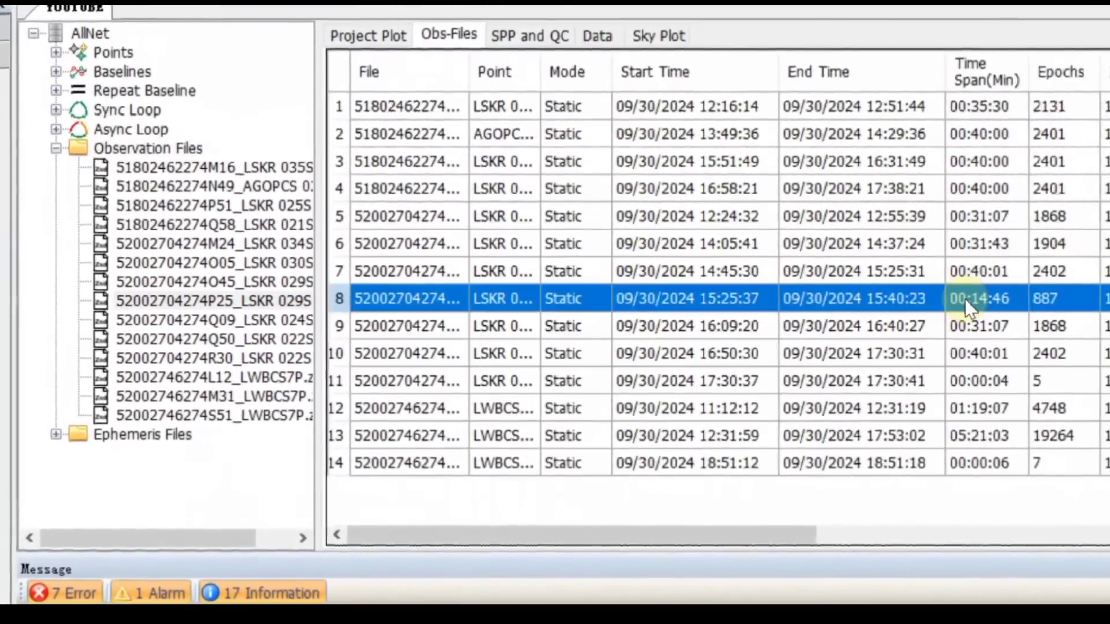
{"action": "right_click", "coordinate": [969, 299]}
{"action": "left_click", "coordinate": [1032, 321]}
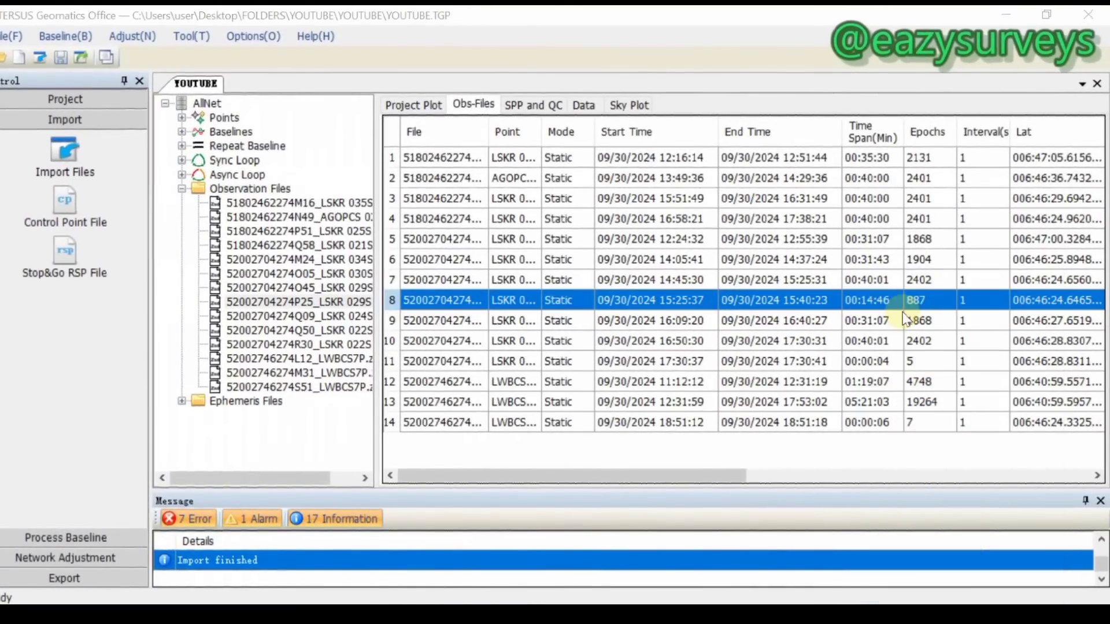
{"action": "left_click", "coordinate": [585, 364]}
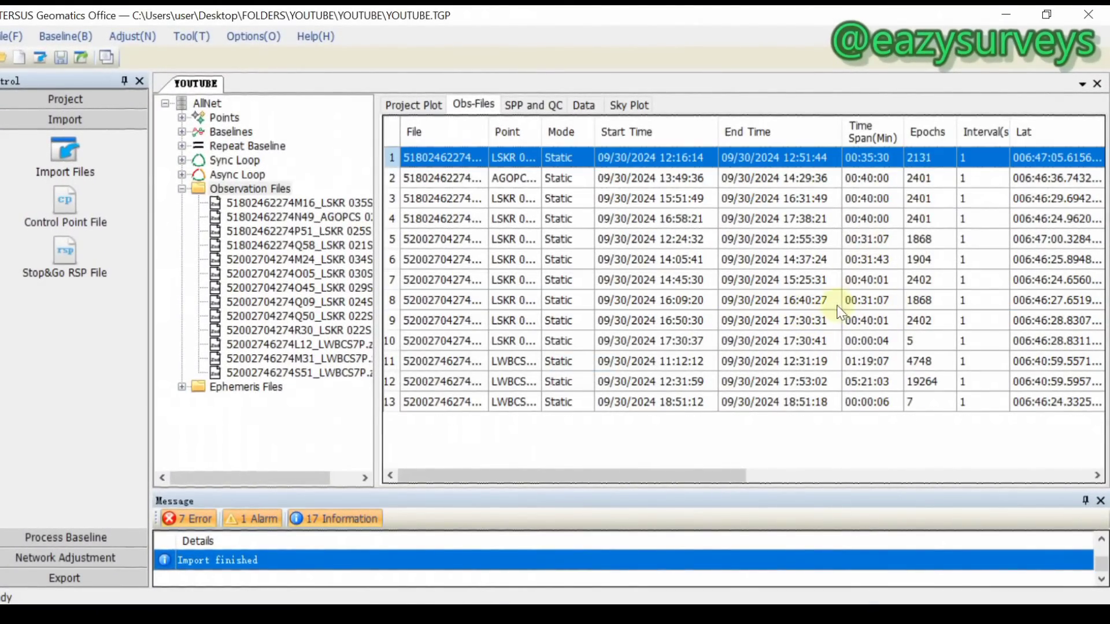
Delete the LSKR 022S observation that has the 00:00:04 time span.
{"action": "left_click", "coordinate": [888, 345]}
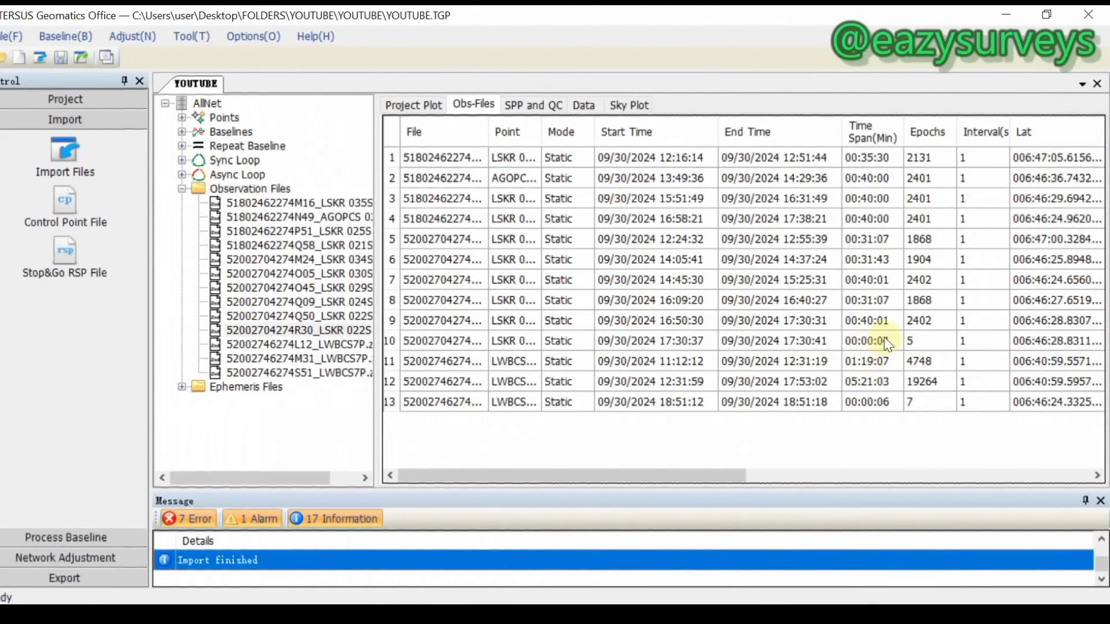
{"action": "right_click", "coordinate": [885, 341]}
{"action": "left_click", "coordinate": [943, 317]}
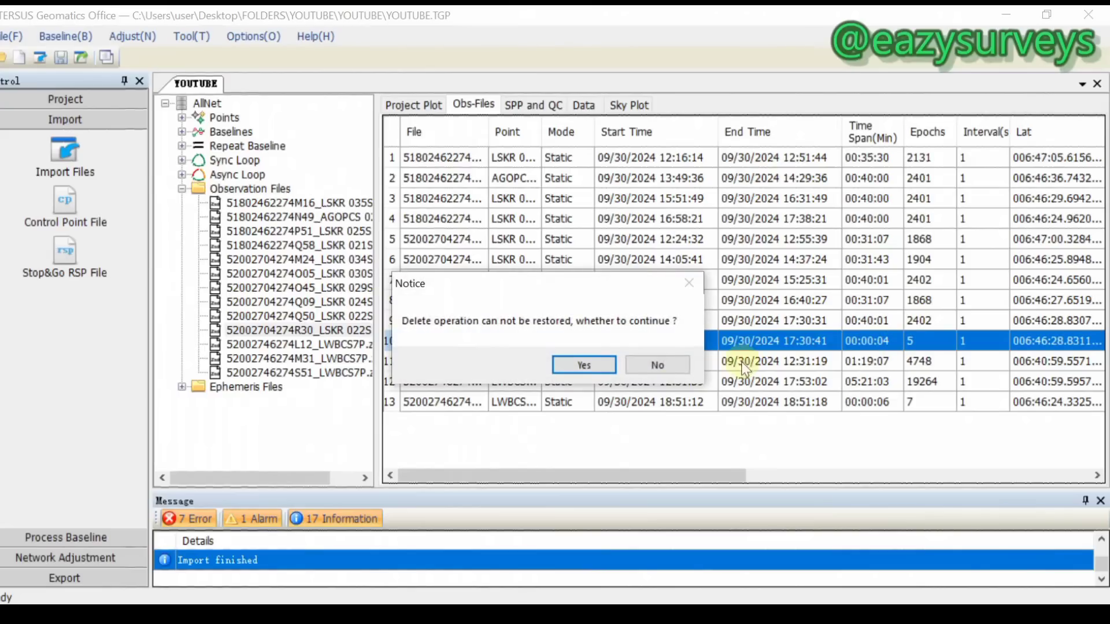
{"action": "left_click", "coordinate": [581, 363]}
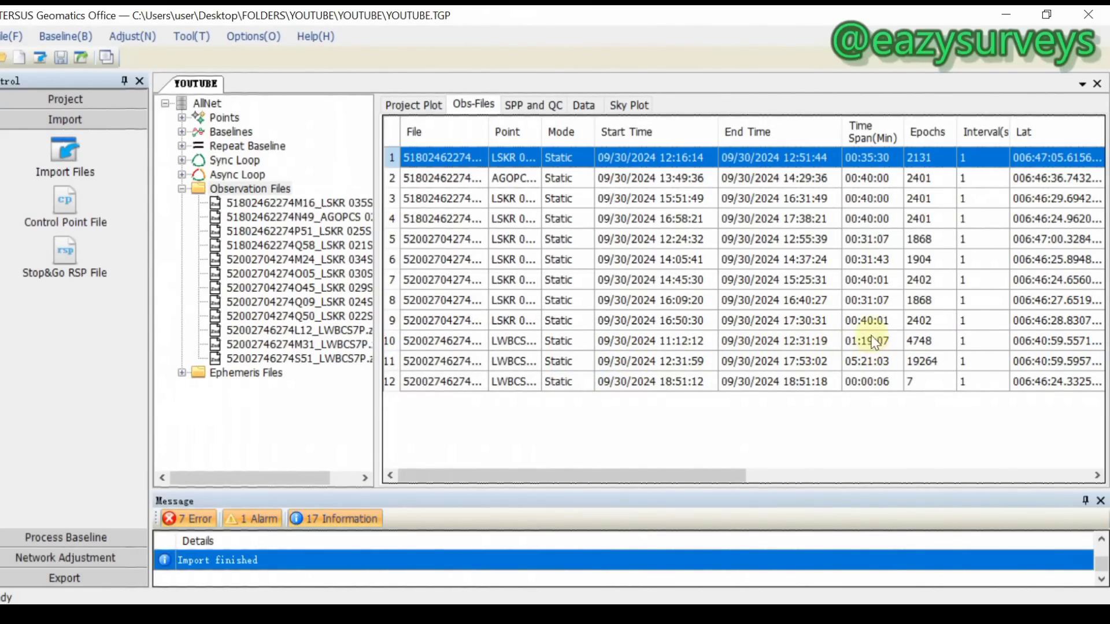
Delete the LWBCS7P observation that has the 00:00:06 time span.
{"action": "left_click", "coordinate": [878, 384]}
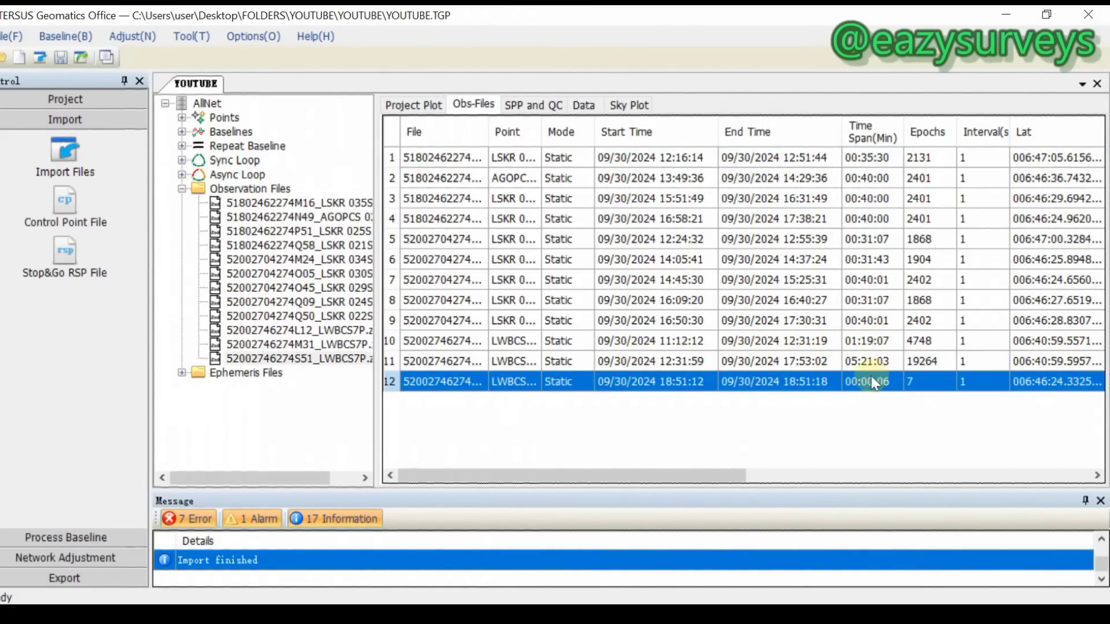
{"action": "right_click", "coordinate": [872, 378]}
{"action": "left_click", "coordinate": [906, 321]}
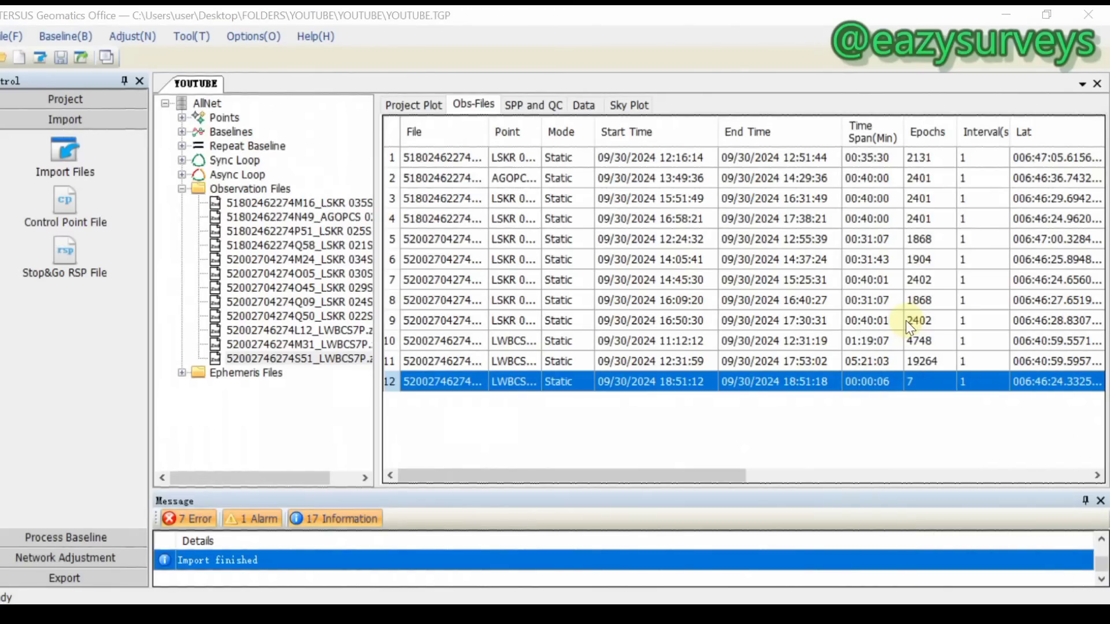
{"action": "left_click", "coordinate": [589, 365]}
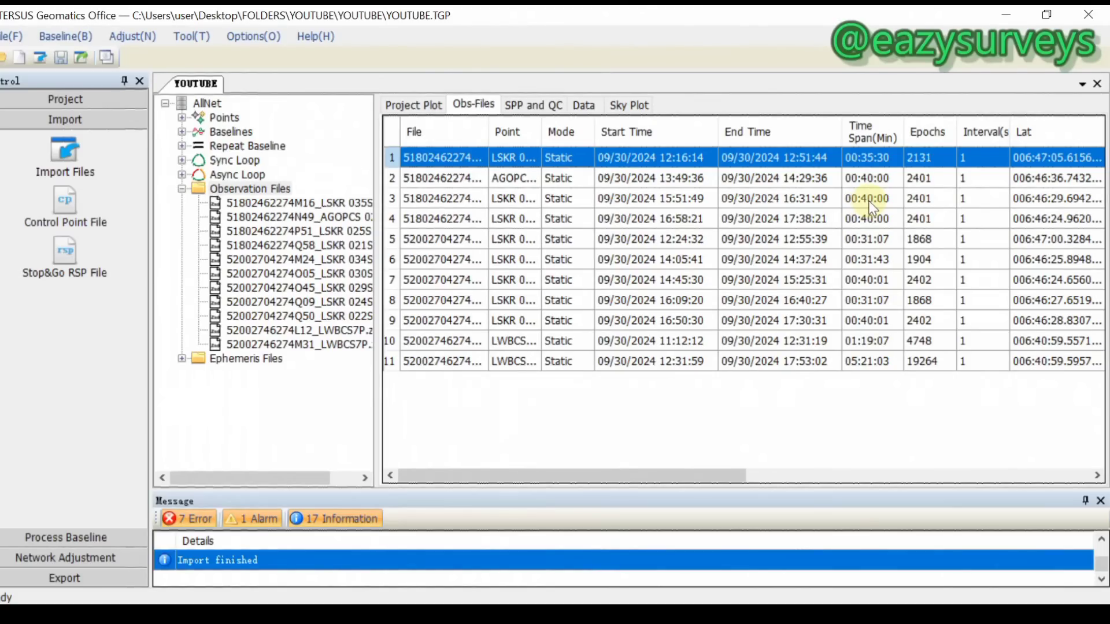
Examine the antenna types of the remaining observations and the antenna models available for the first observation.
{"action": "left_click", "coordinate": [750, 475]}
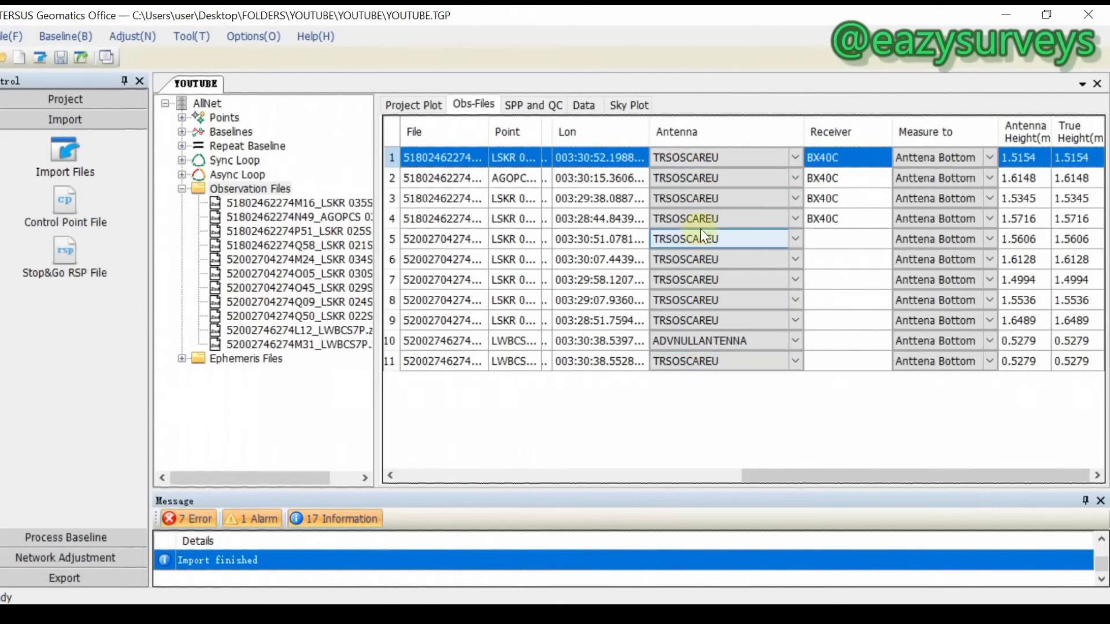
{"action": "left_click", "coordinate": [797, 156]}
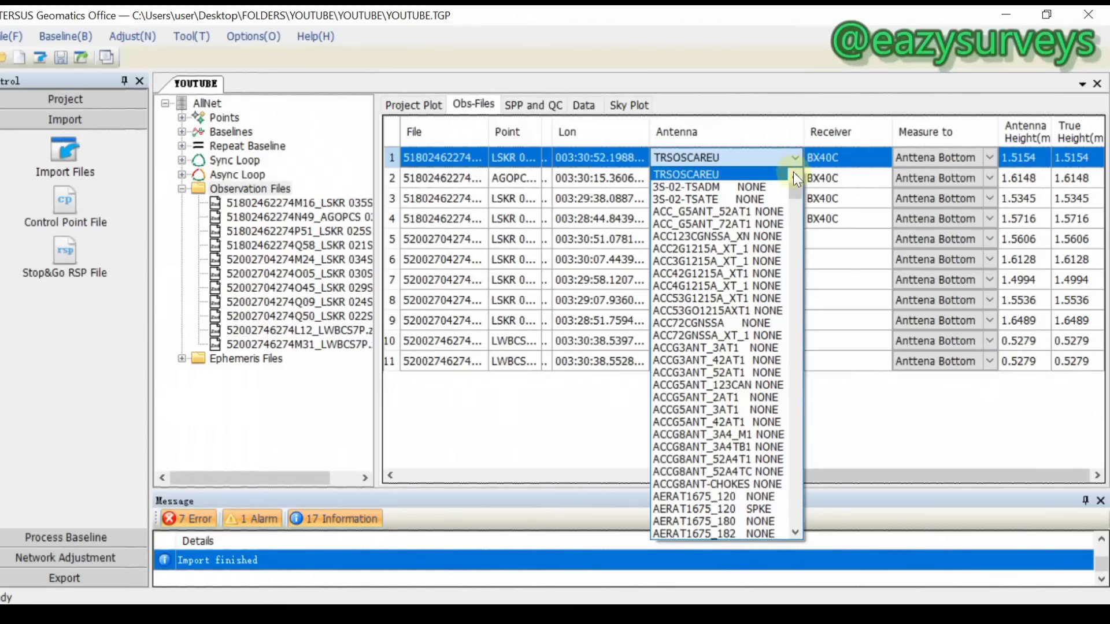
{"action": "left_click_drag", "start_coordinate": [797, 189], "coordinate": [822, 163]}
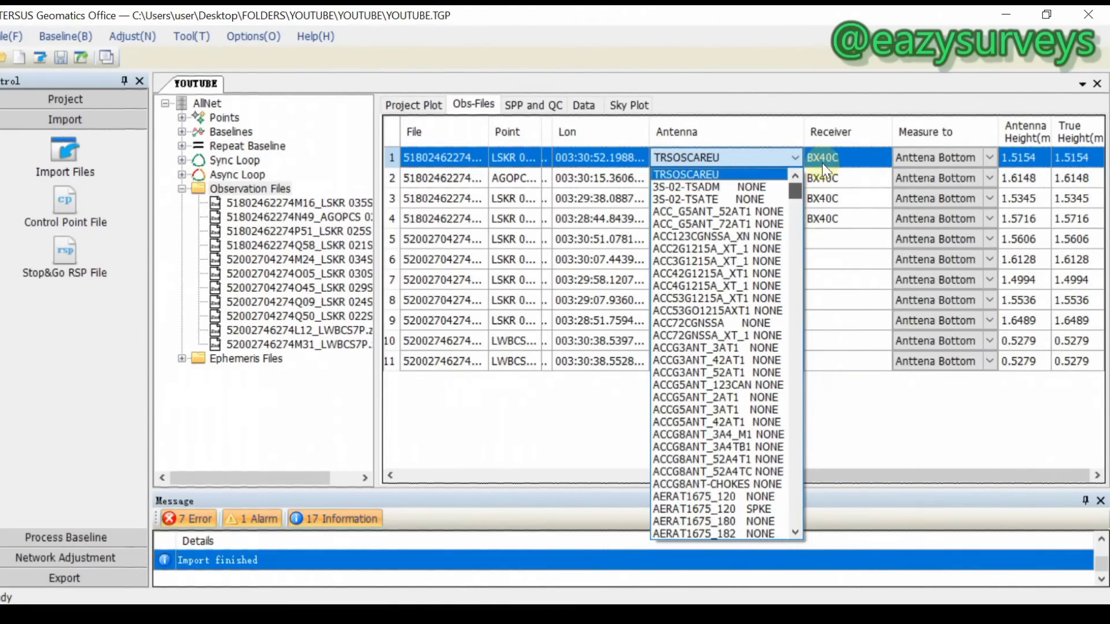
{"action": "left_click", "coordinate": [704, 160]}
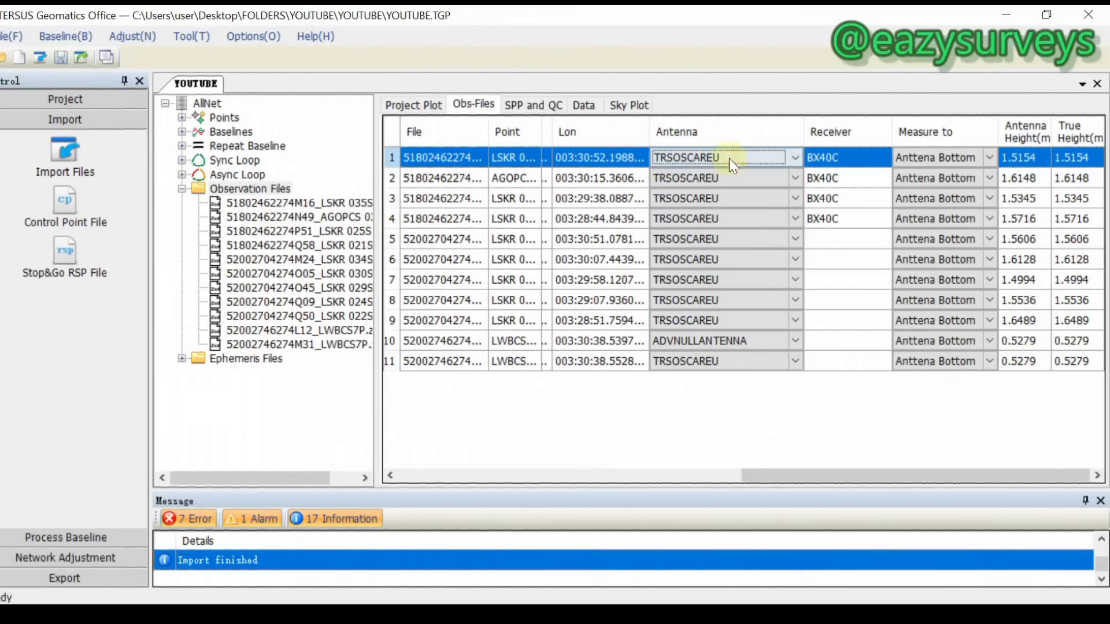
{"action": "left_click", "coordinate": [778, 220]}
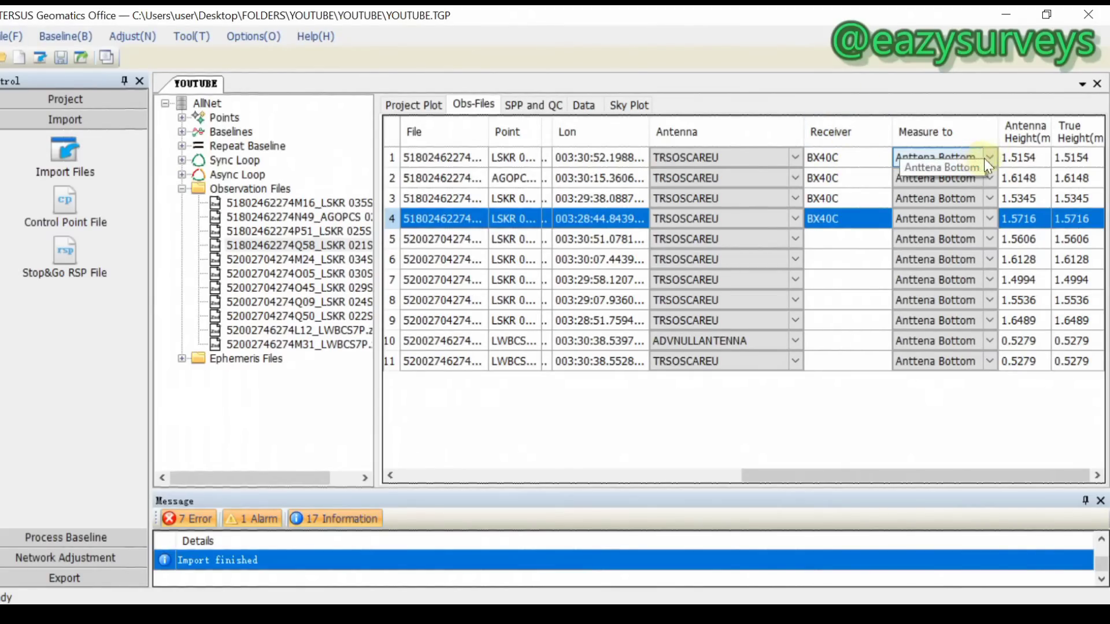
Examine which antenna reference points the height of the first observation can be measured to.
{"action": "left_click", "coordinate": [939, 134]}
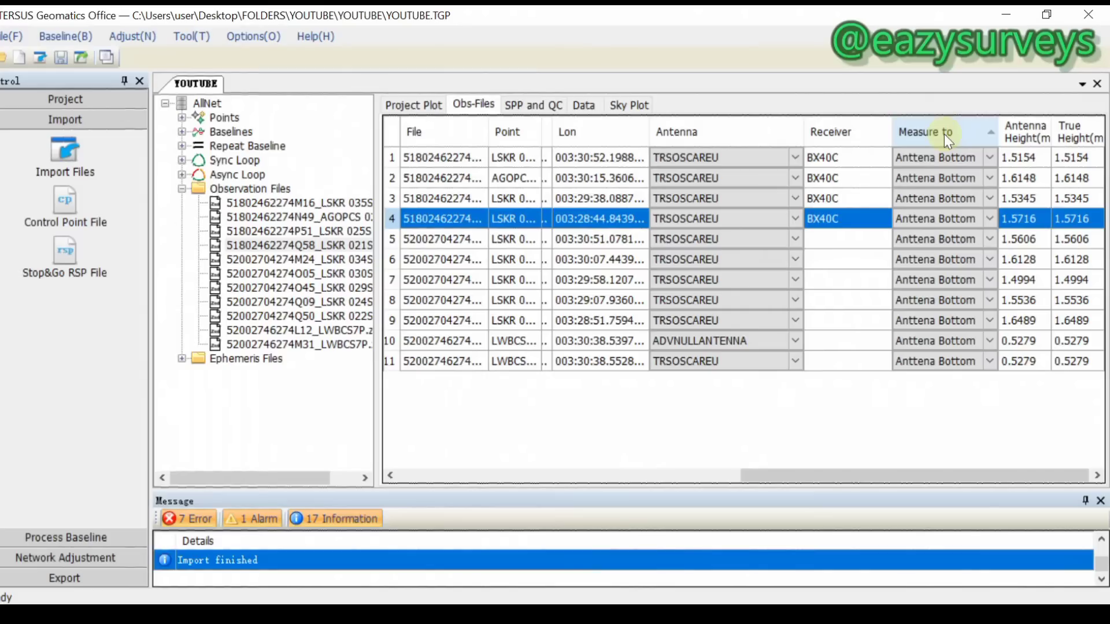
{"action": "left_click", "coordinate": [991, 158]}
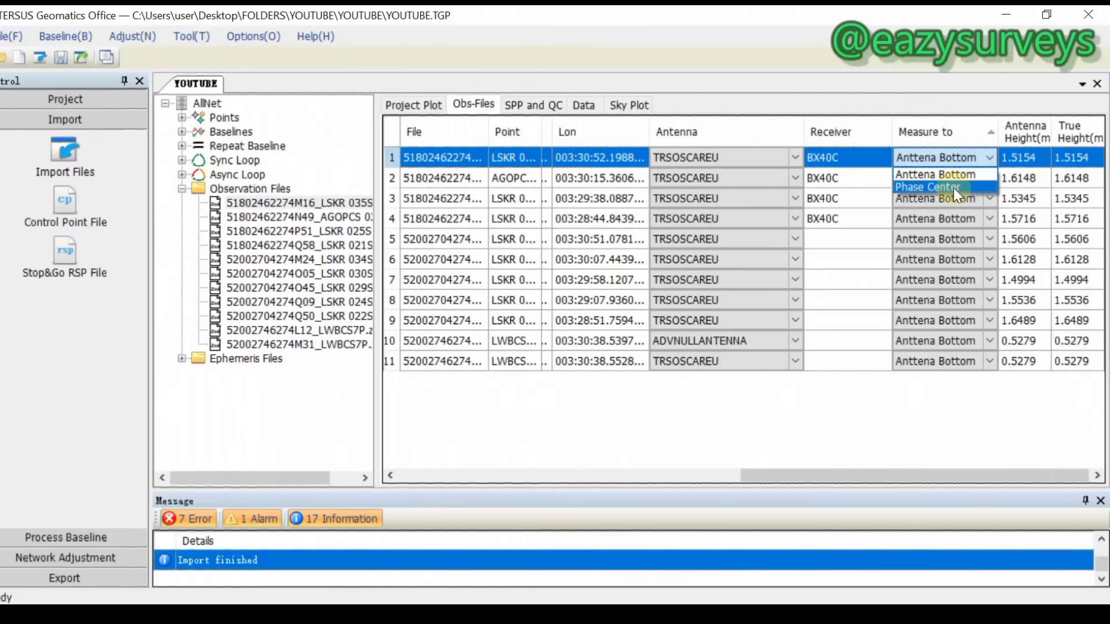
{"action": "left_click", "coordinate": [1012, 185]}
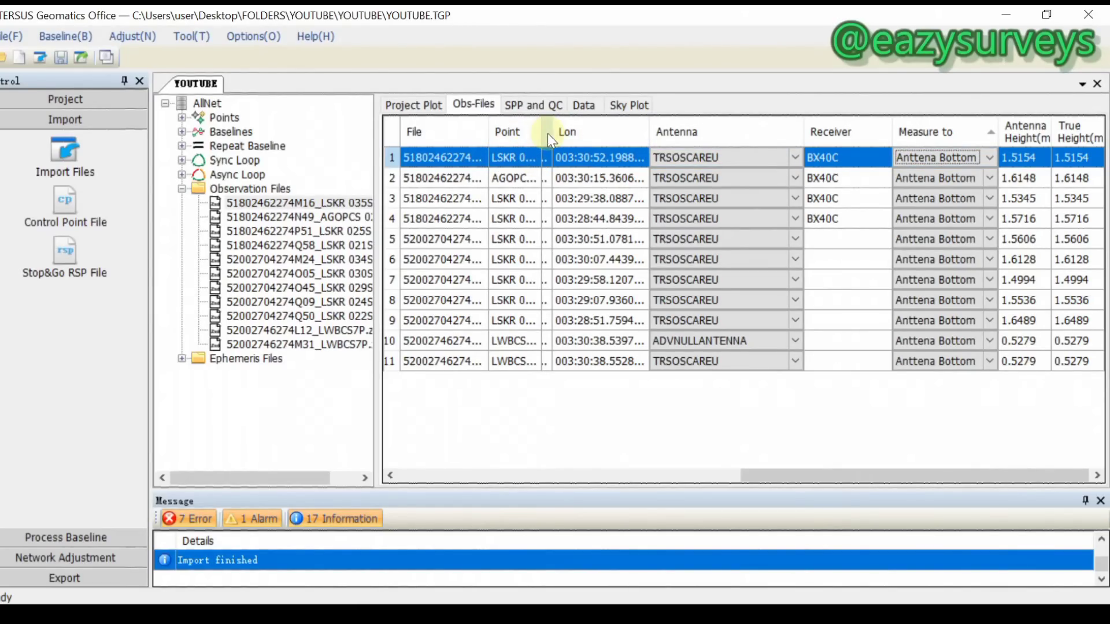
Widen the Point column to show full point names and set the antenna height of LSKR 035S to 1.58 m.
{"action": "left_click_drag", "start_coordinate": [542, 132], "coordinate": [624, 132]}
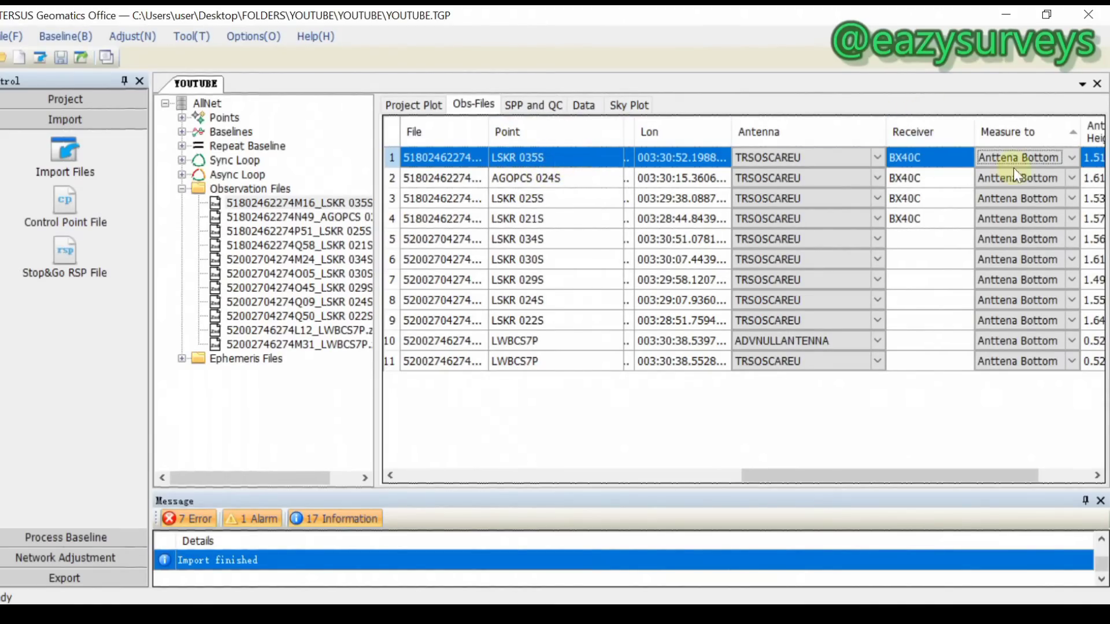
{"action": "left_click", "coordinate": [1084, 479]}
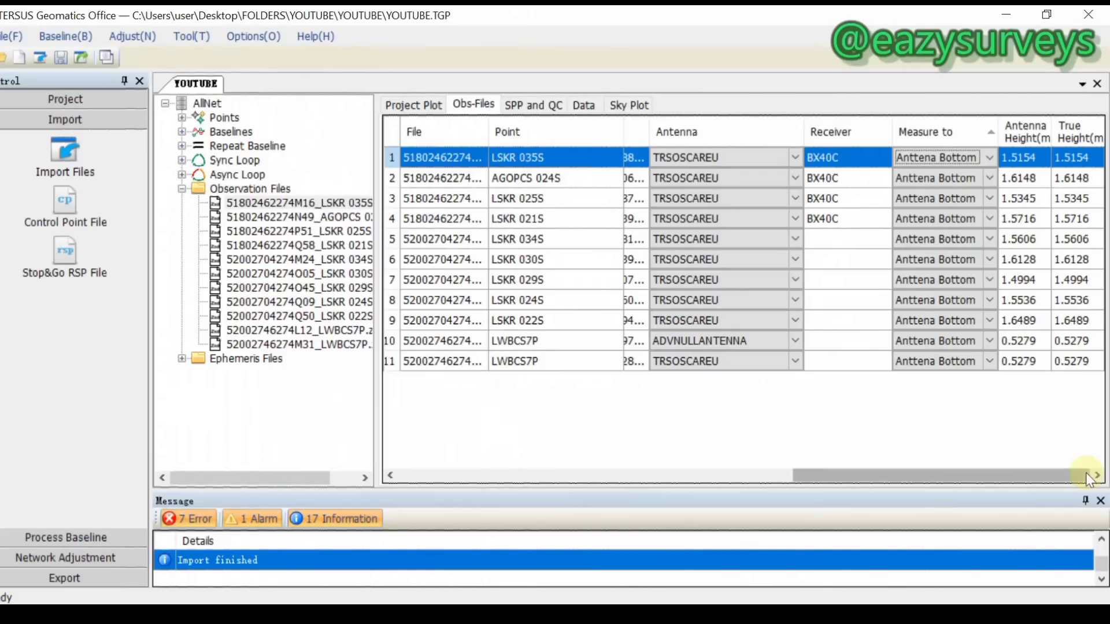
{"action": "left_click", "coordinate": [1026, 159]}
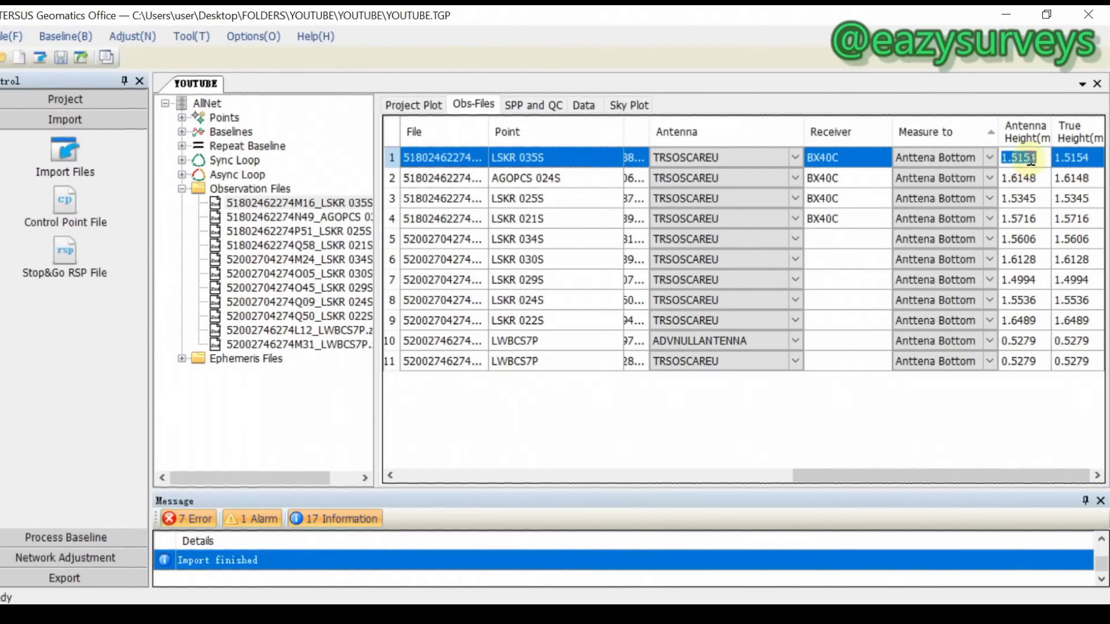
{"action": "left_click", "coordinate": [1036, 157]}
{"action": "key", "text": "BackSpace"}
{"action": "key", "text": "BackSpace"}
{"action": "key", "text": "BackSpace"}
{"action": "type", "text": "8"}
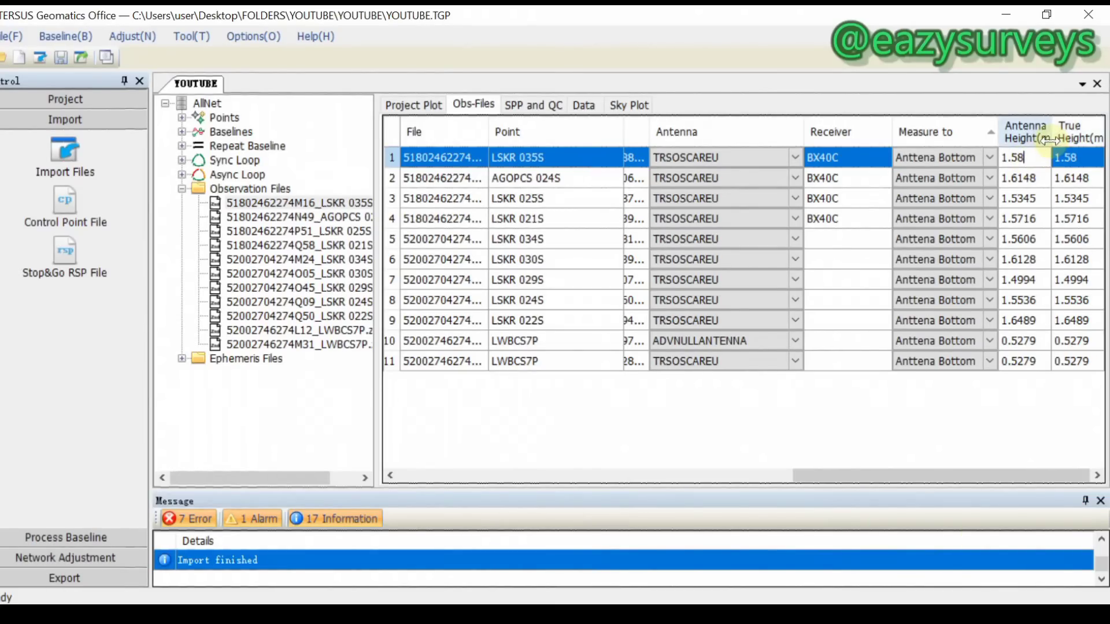
Set the antenna height of the AGOPCS 024S observation to 1.58 m.
{"action": "left_click", "coordinate": [1022, 178]}
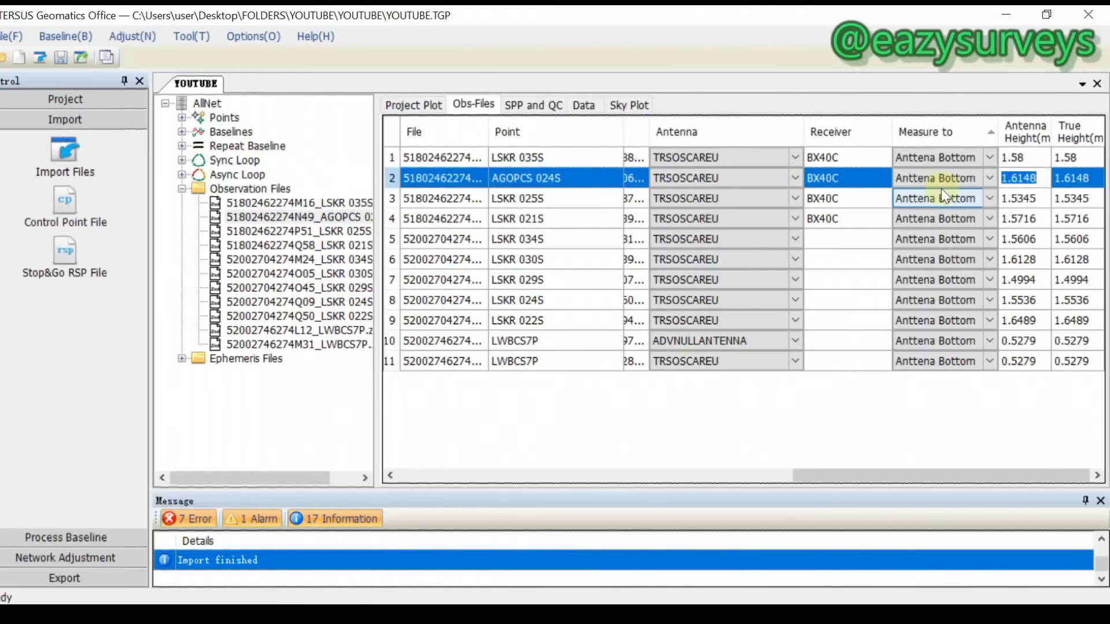
{"action": "left_click", "coordinate": [1035, 181]}
{"action": "left_click_drag", "start_coordinate": [1038, 181], "coordinate": [1017, 197]}
{"action": "key", "text": "BackSpace"}
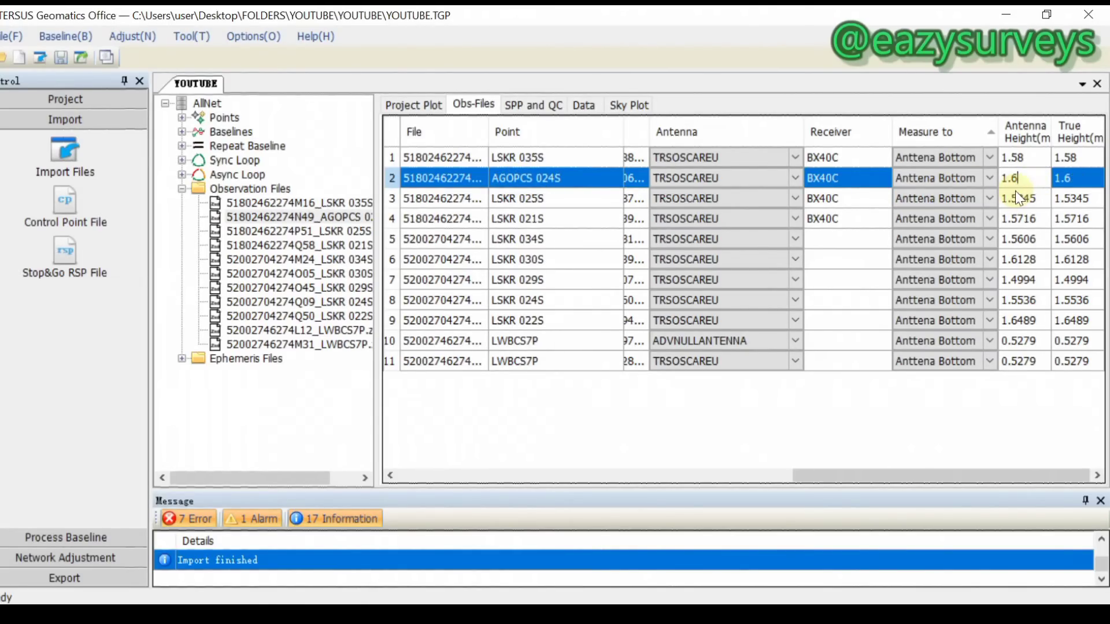
{"action": "key", "text": "BackSpace"}
{"action": "type", "text": "58"}
Set the antenna height of the LSKR 025S observation to 1.48 m.
{"action": "double_click", "coordinate": [1021, 204]}
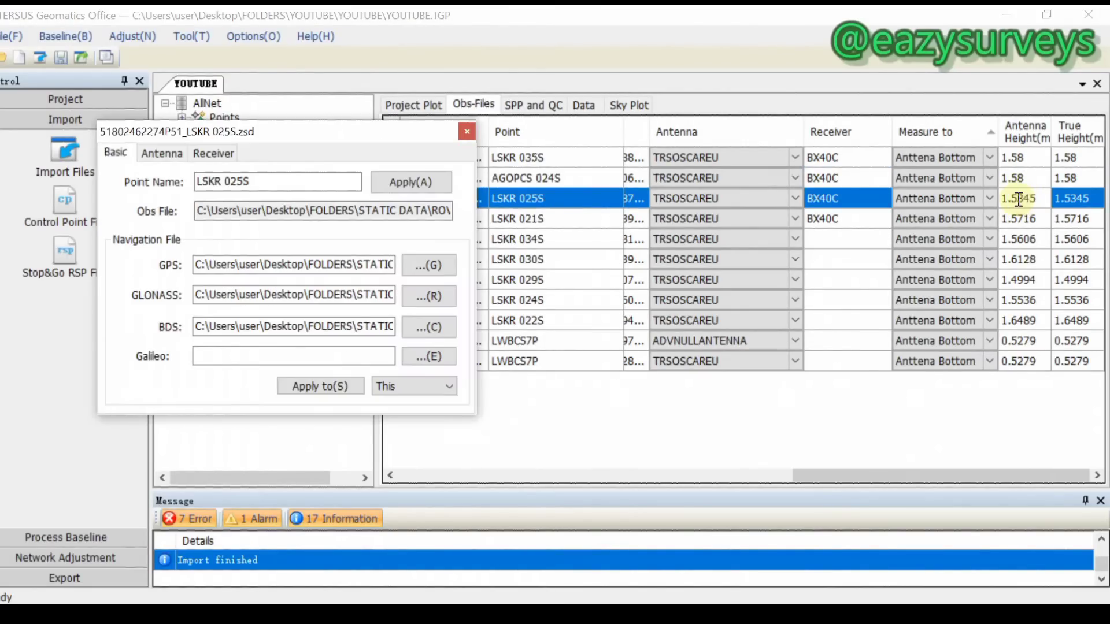
{"action": "left_click", "coordinate": [469, 130]}
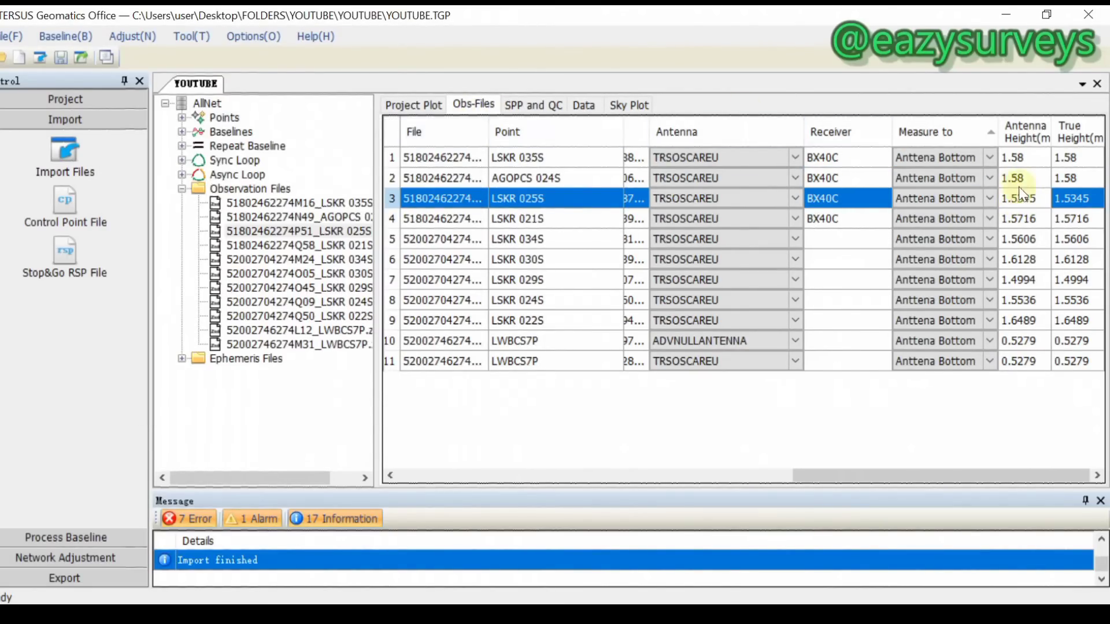
{"action": "left_click", "coordinate": [1041, 200]}
{"action": "key", "text": "BackSpace"}
{"action": "key", "text": "BackSpace"}
{"action": "key", "text": "BackSpace"}
{"action": "key", "text": "BackSpace"}
{"action": "type", "text": "48"}
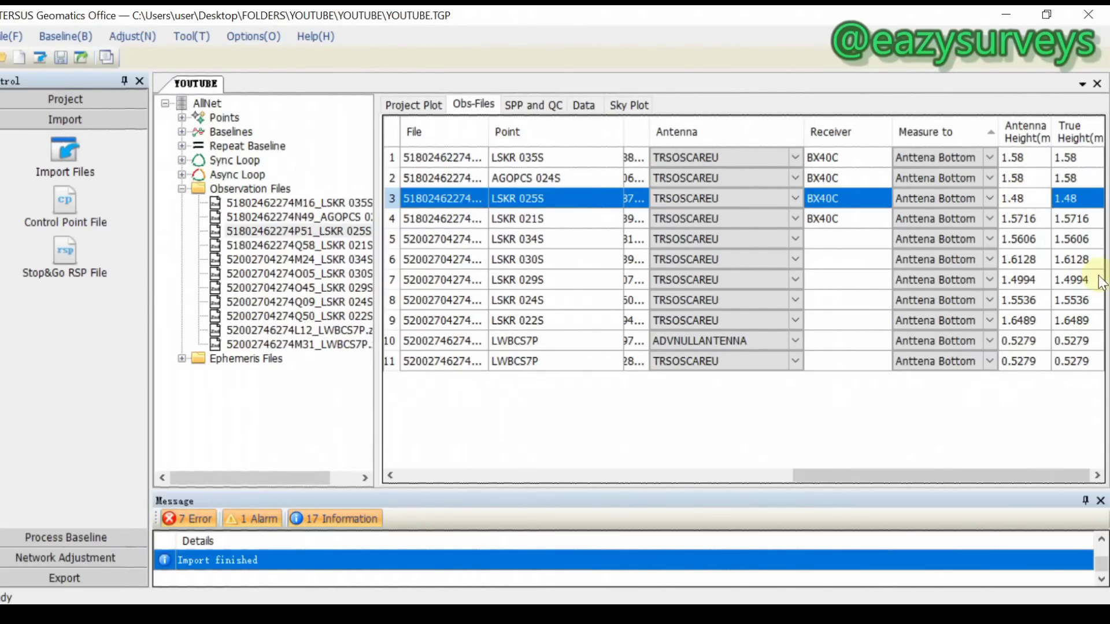
Set the antenna height of the LSKR 021S observation to 1.55 m.
{"action": "left_click", "coordinate": [1040, 216]}
{"action": "left_click", "coordinate": [1035, 219]}
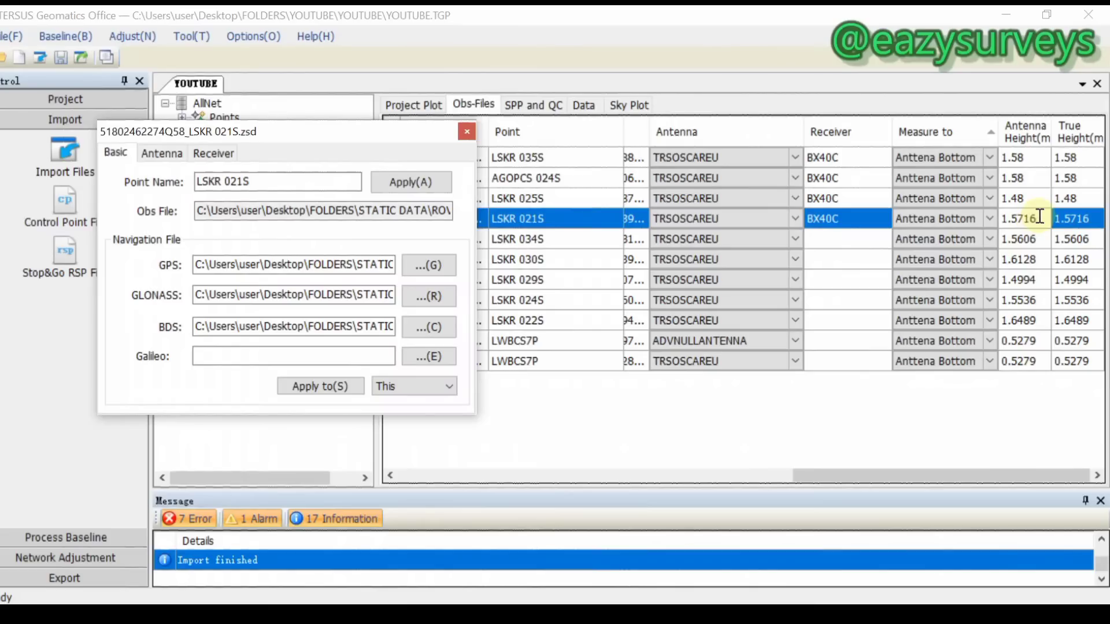
{"action": "left_click", "coordinate": [1038, 217]}
{"action": "key", "text": "BackSpace"}
{"action": "key", "text": "BackSpace"}
{"action": "key", "text": "BackSpace"}
{"action": "type", "text": "5"}
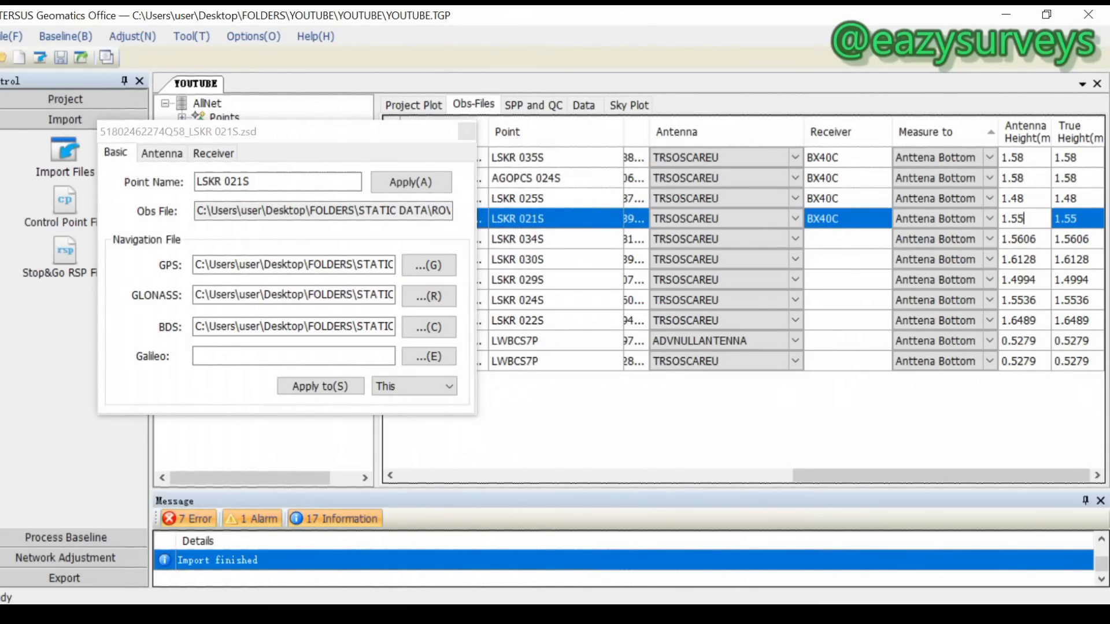
Complete the antenna height of the LSKR 021S observation as 1.553 m and close its properties dialog.
{"action": "type", "text": "3"}
{"action": "left_click", "coordinate": [1012, 234]}
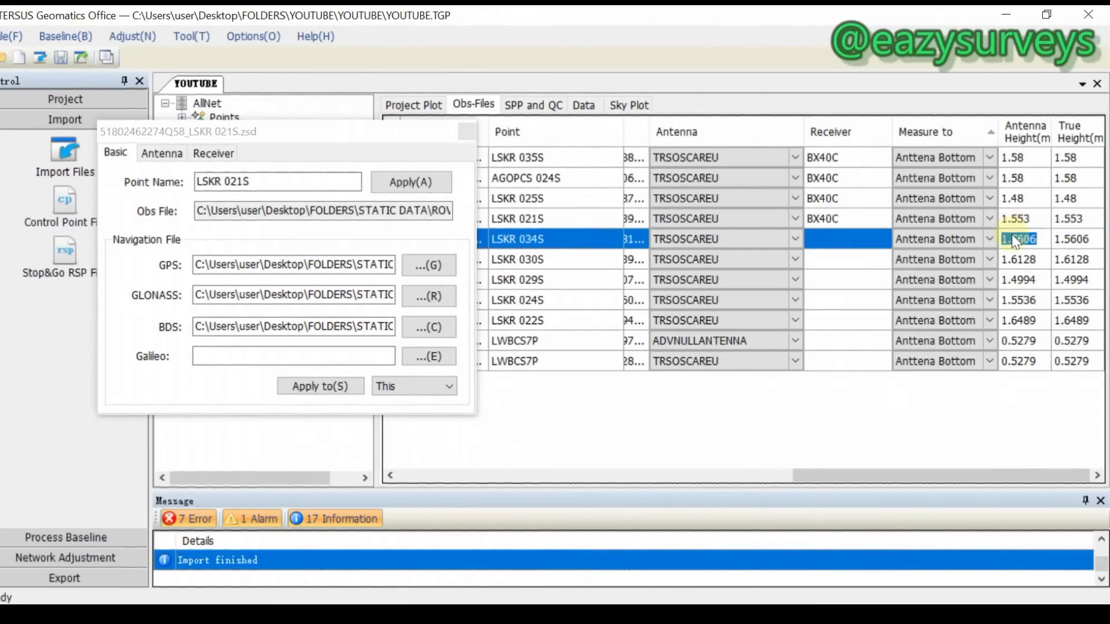
{"action": "left_click", "coordinate": [466, 131]}
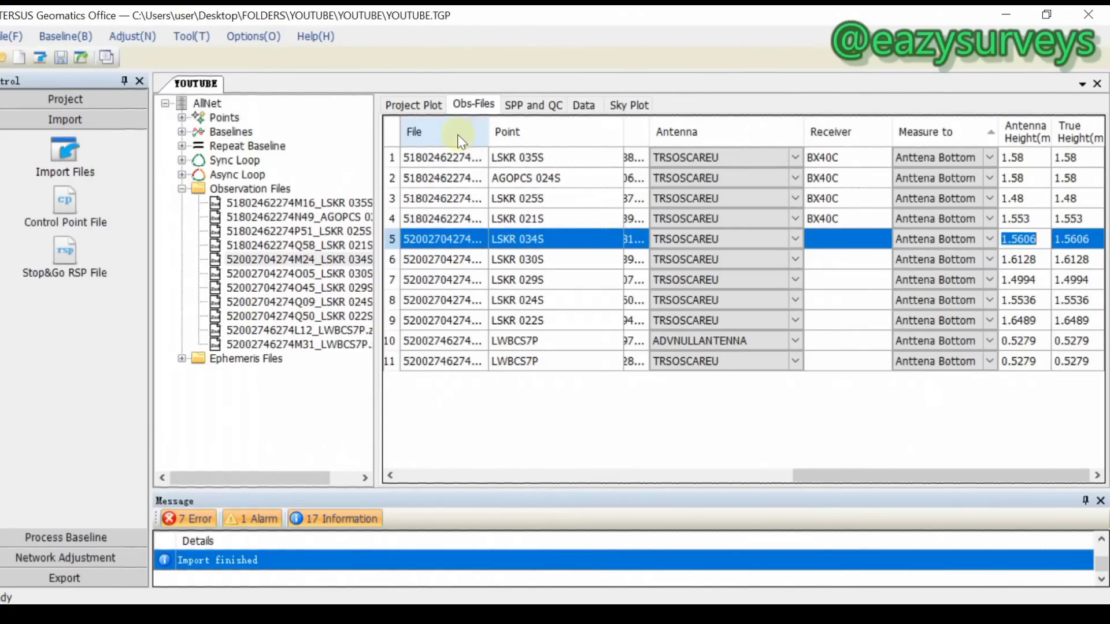
Set the antenna height of the LSKR 034S observation to 1.563 m and close its properties dialog.
{"action": "left_click", "coordinate": [1038, 259]}
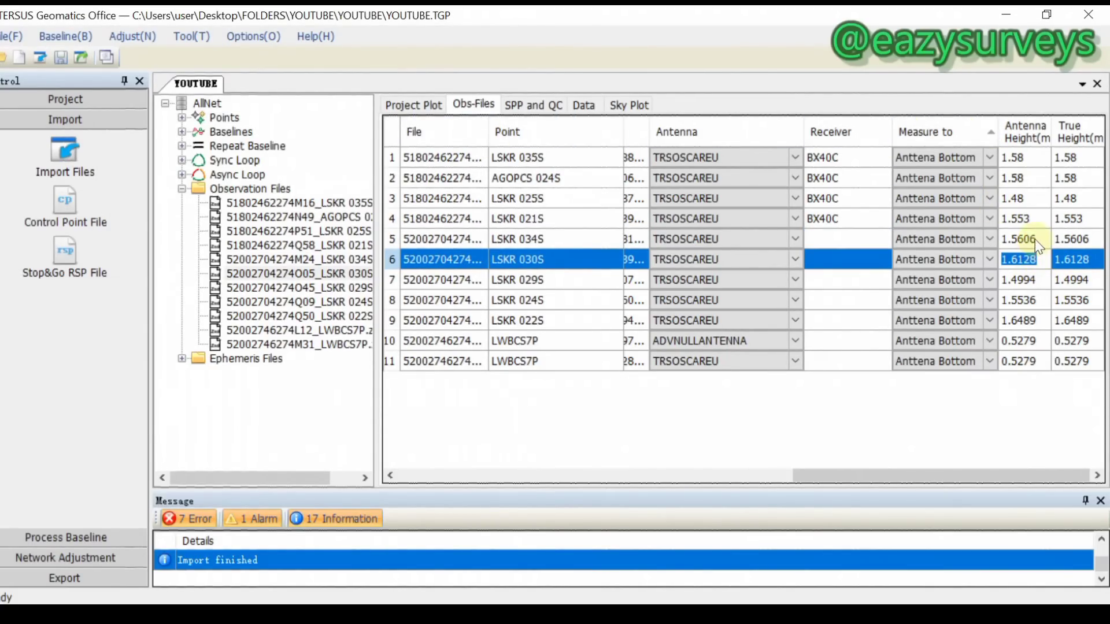
{"action": "double_click", "coordinate": [1035, 239]}
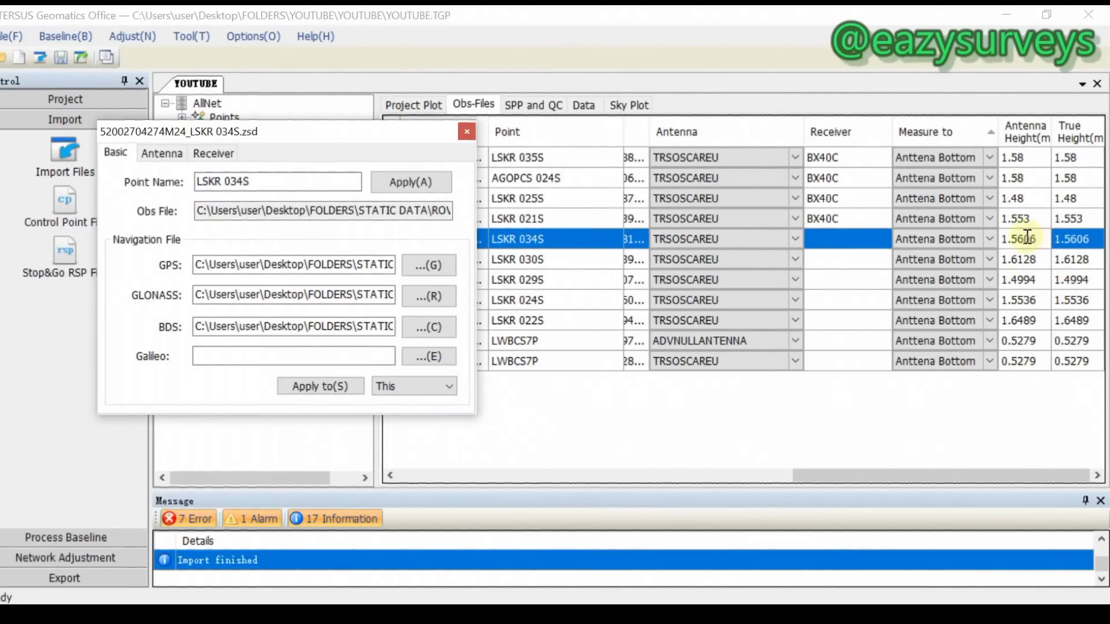
{"action": "left_click", "coordinate": [466, 132]}
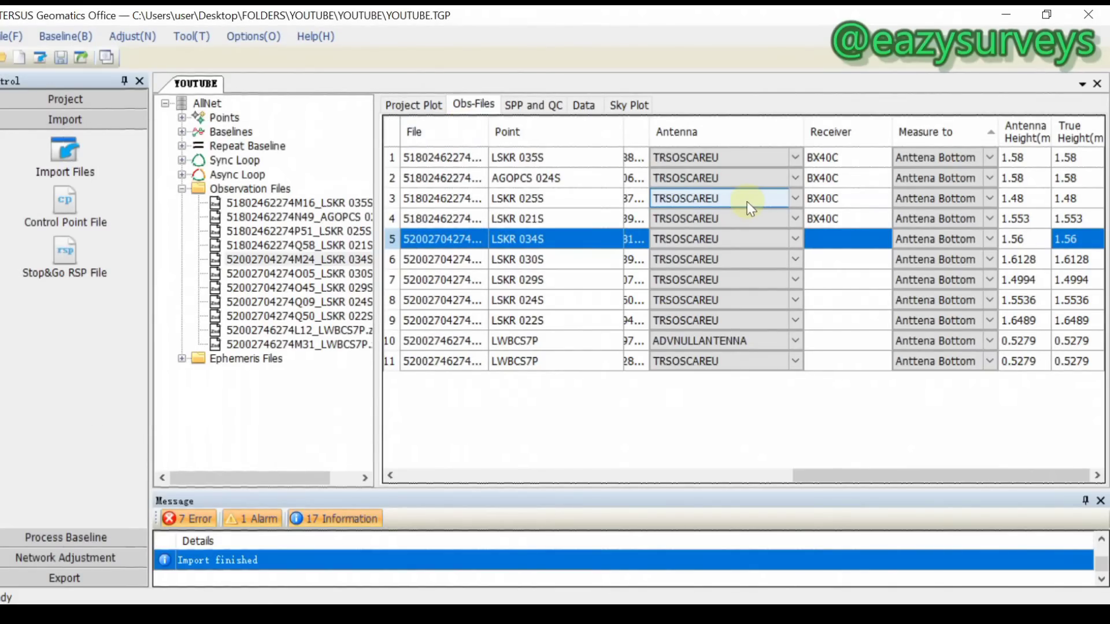
{"action": "type", "text": "3"}
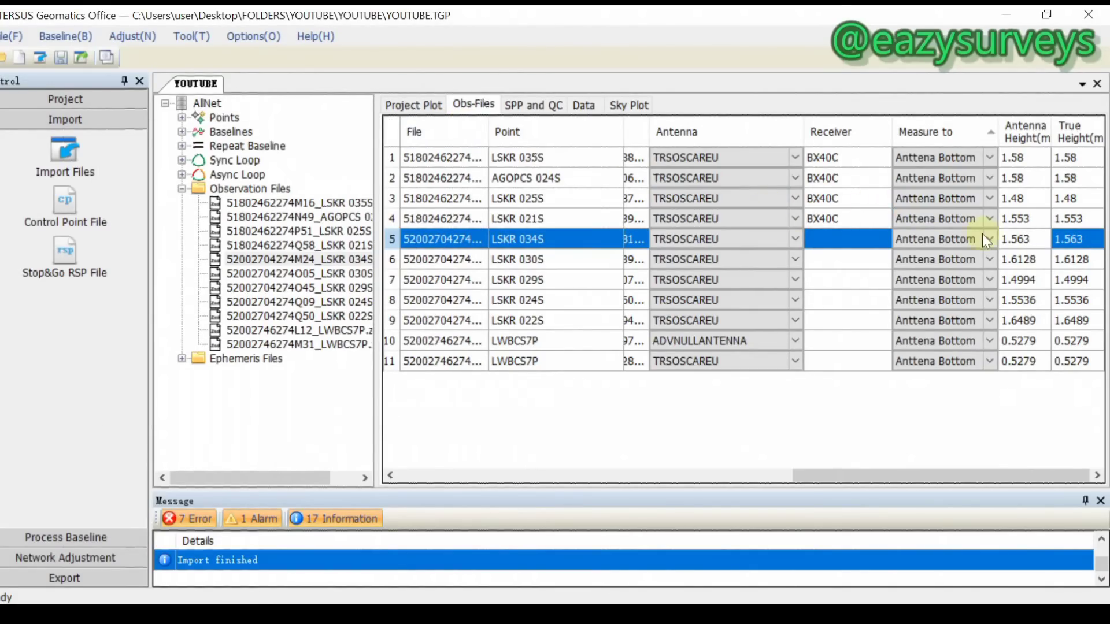
Set the antenna height of the LSKR 029S observation to 1.54 m.
{"action": "left_click", "coordinate": [1039, 267]}
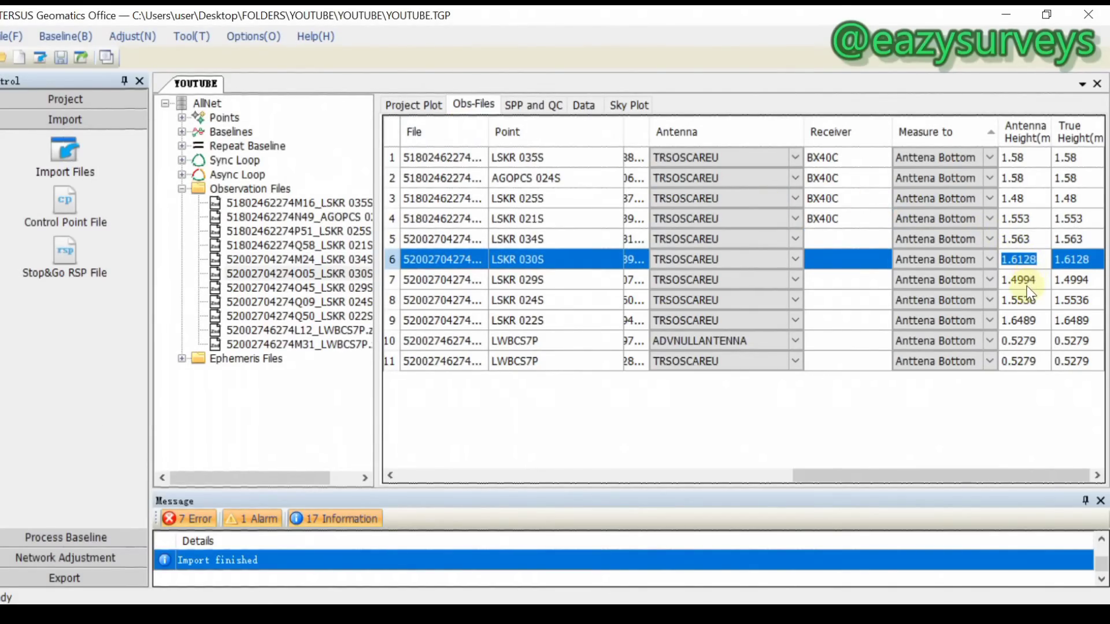
{"action": "left_click", "coordinate": [1031, 283]}
{"action": "left_click", "coordinate": [1040, 281]}
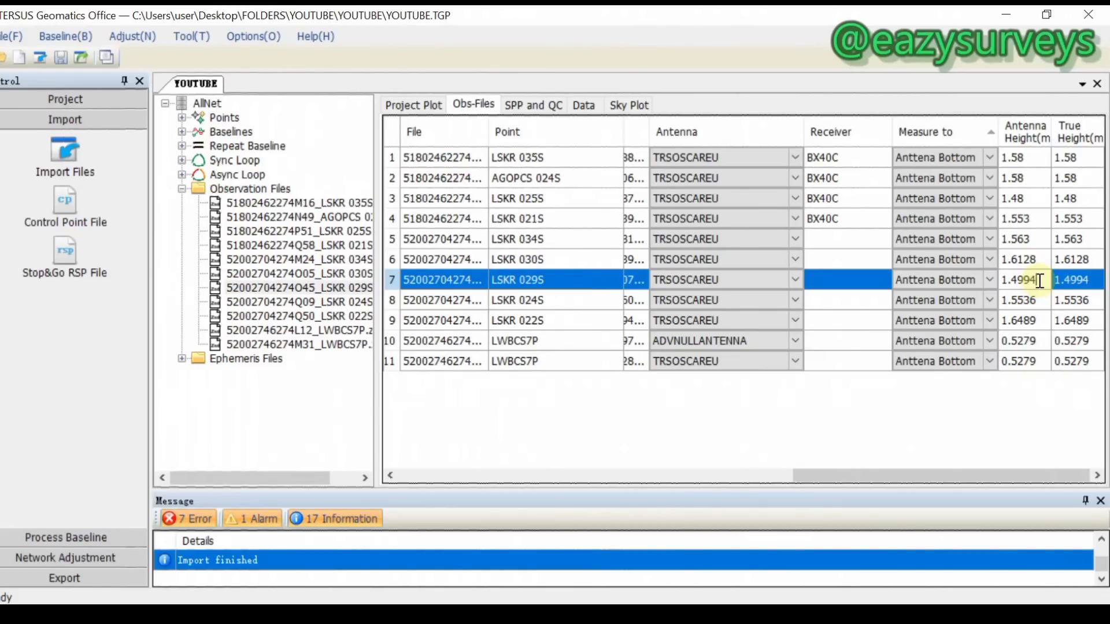
{"action": "key", "text": "BackSpace"}
{"action": "key", "text": "BackSpace"}
{"action": "key", "text": "BackSpace"}
{"action": "key", "text": "BackSpace"}
{"action": "type", "text": "54"}
{"action": "left_click", "coordinate": [1039, 265]}
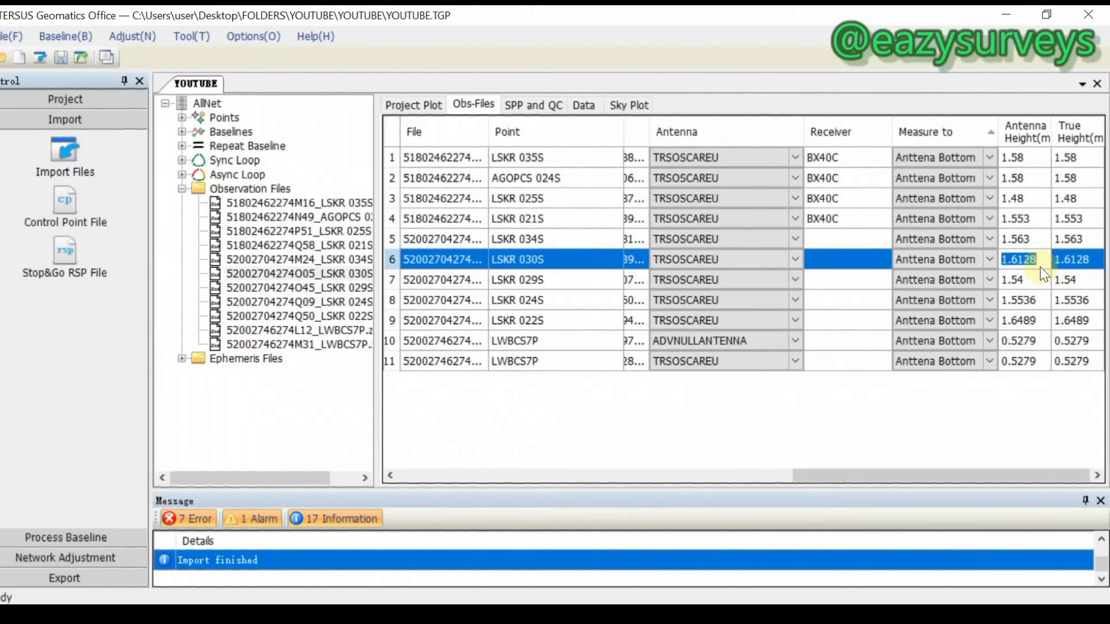
Collapse the observation files, show the project's Points table and widen its Name column to fit the full point names.
{"action": "left_click", "coordinate": [1034, 320]}
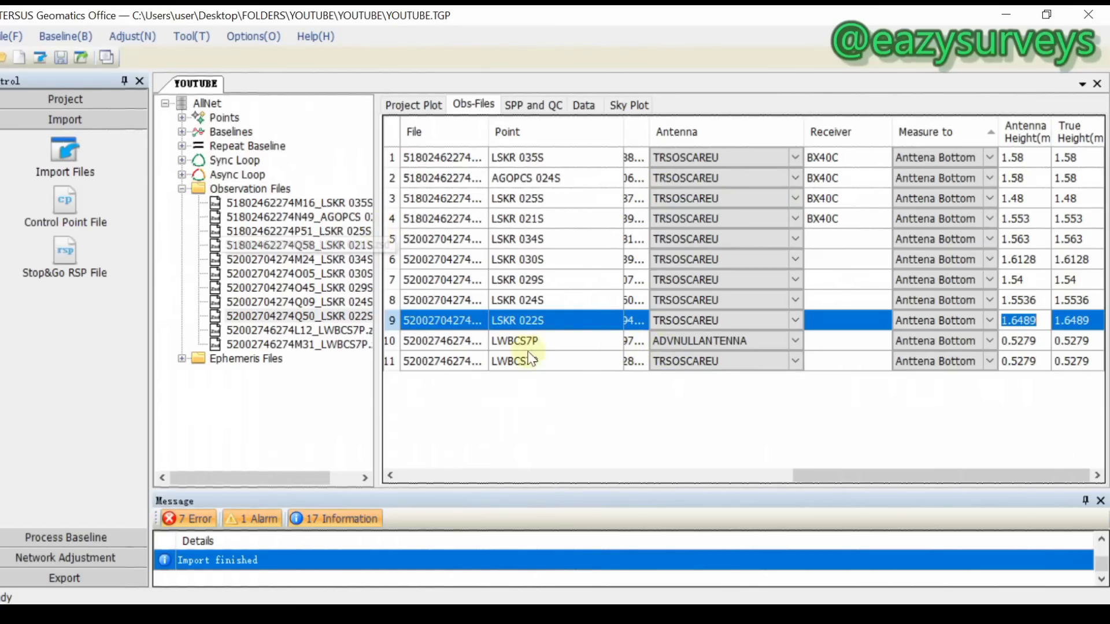
{"action": "left_click_drag", "start_coordinate": [694, 480], "coordinate": [564, 489]}
{"action": "left_click_drag", "start_coordinate": [484, 484], "coordinate": [486, 481]}
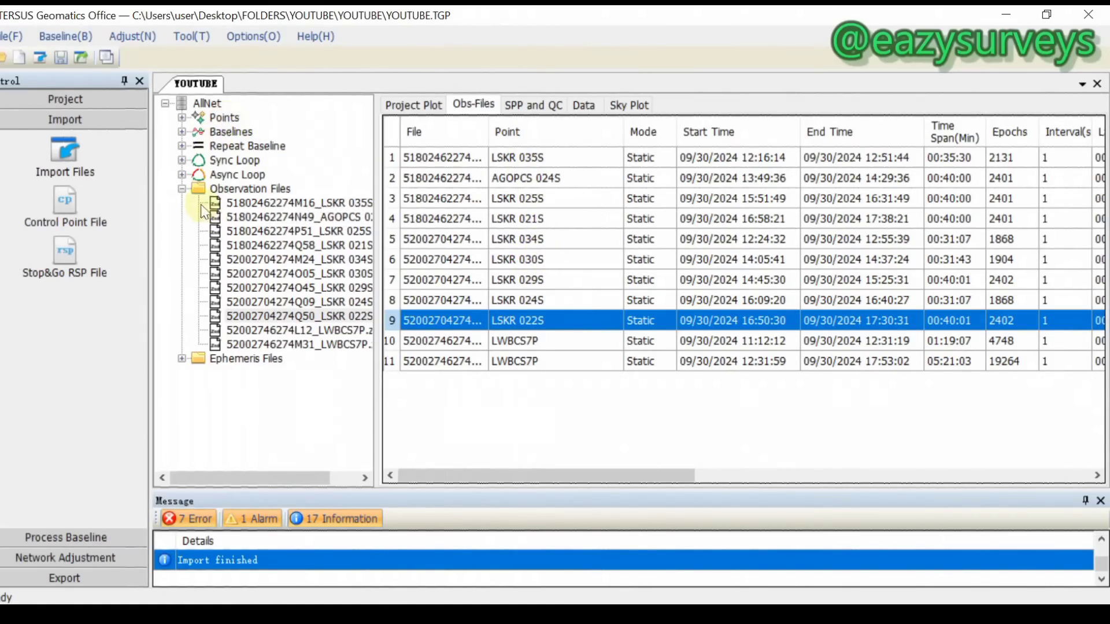
{"action": "left_click", "coordinate": [181, 188]}
{"action": "double_click", "coordinate": [218, 118]}
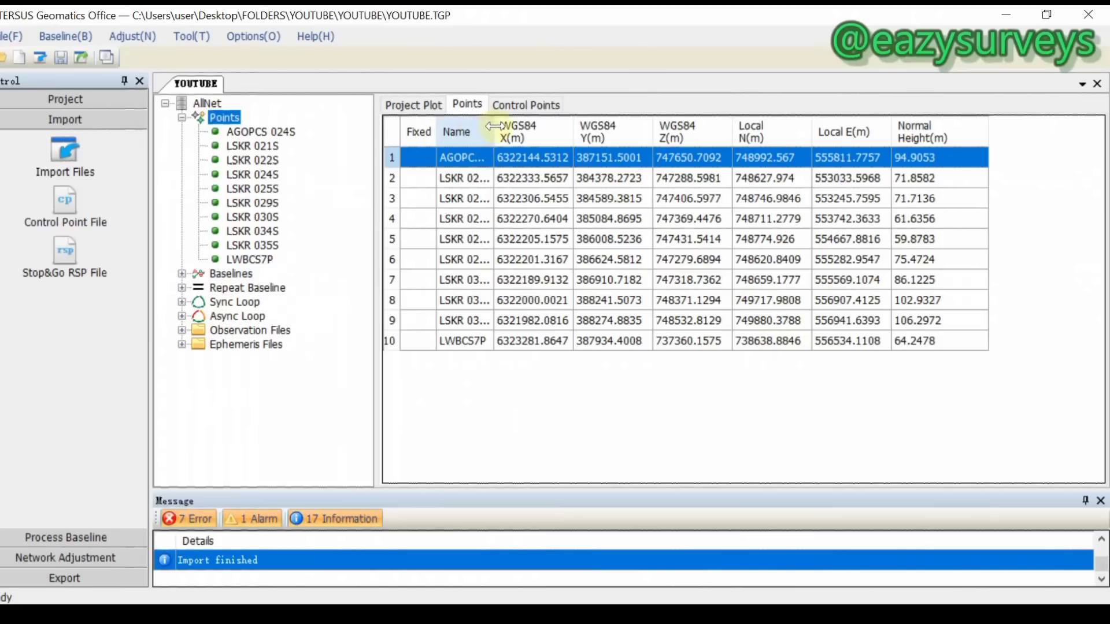
{"action": "left_click_drag", "start_coordinate": [492, 128], "coordinate": [583, 129]}
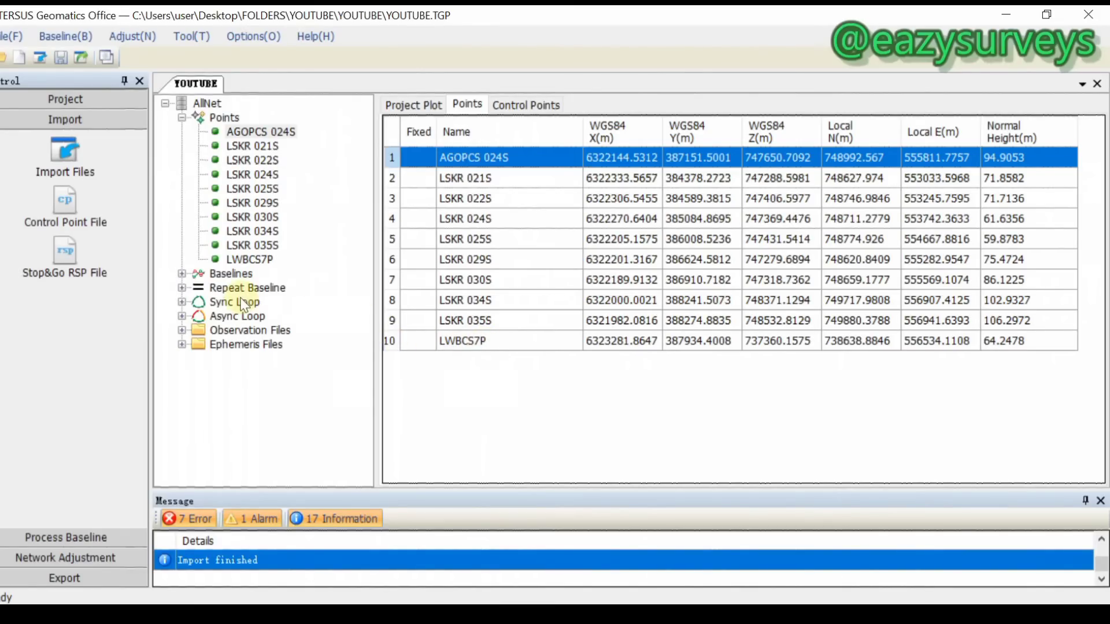
Examine the time spans in the observation files table, including the second LWBCS7P base session.
{"action": "double_click", "coordinate": [248, 330]}
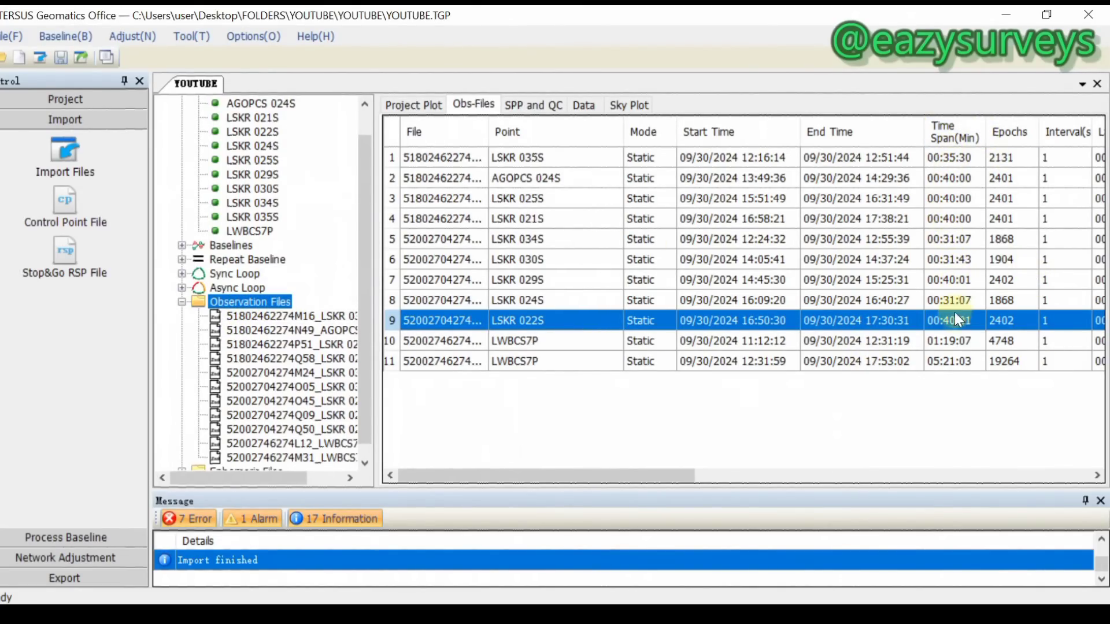
{"action": "left_click", "coordinate": [954, 363]}
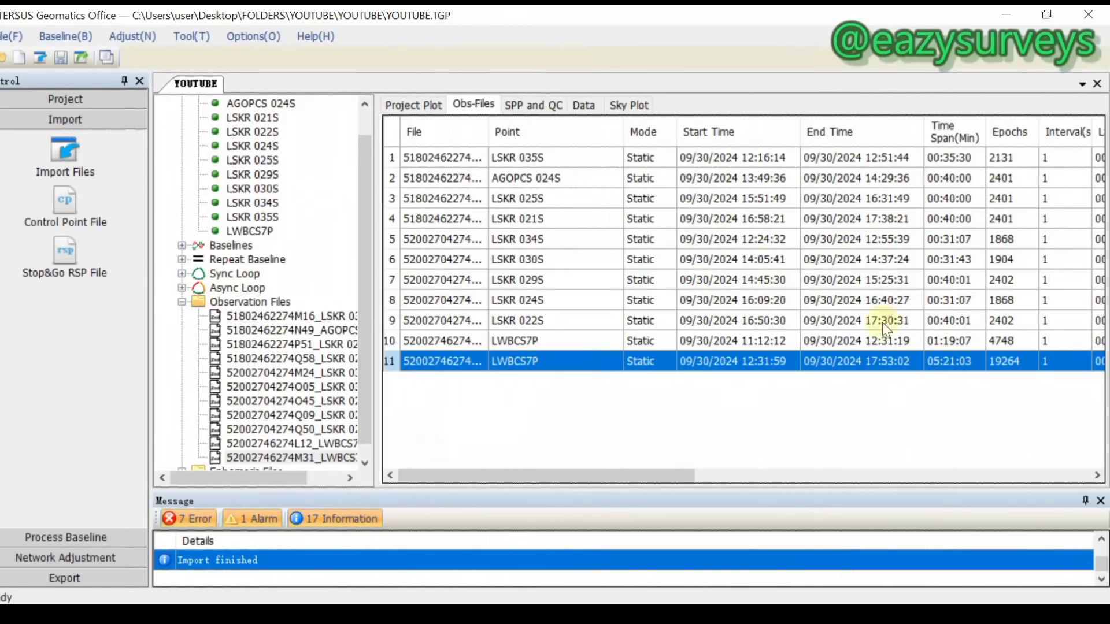
{"action": "scroll", "coordinate": [224, 151], "scroll_direction": "up", "scroll_amount": 1}
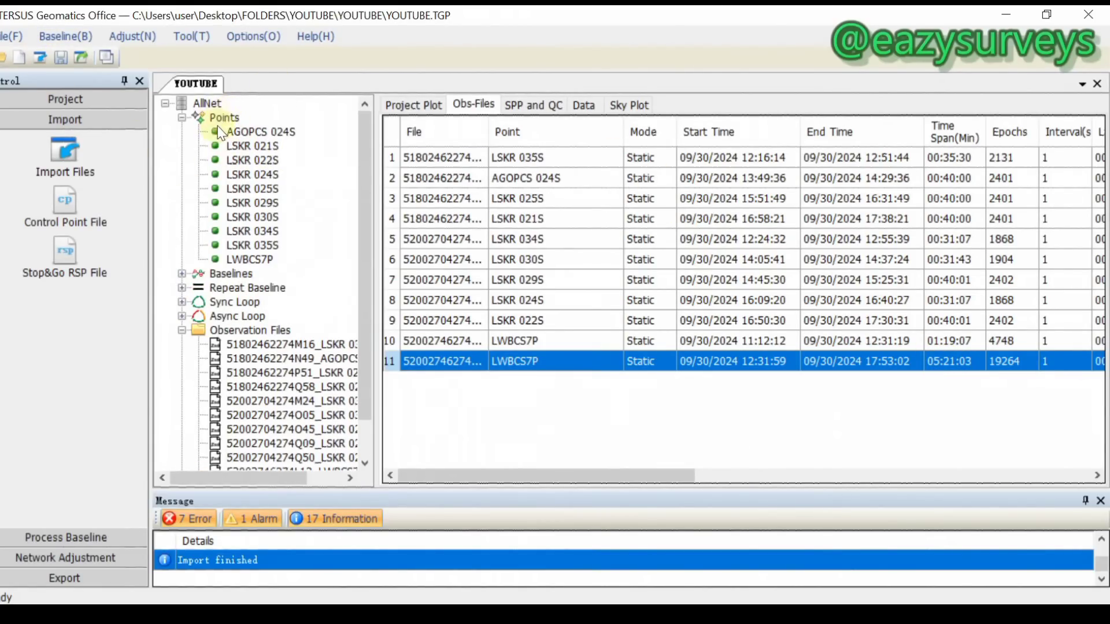
Open base point LWBCS7P from the Points table for editing and show its WGS84 and then its target grid coordinates.
{"action": "left_click", "coordinate": [222, 121]}
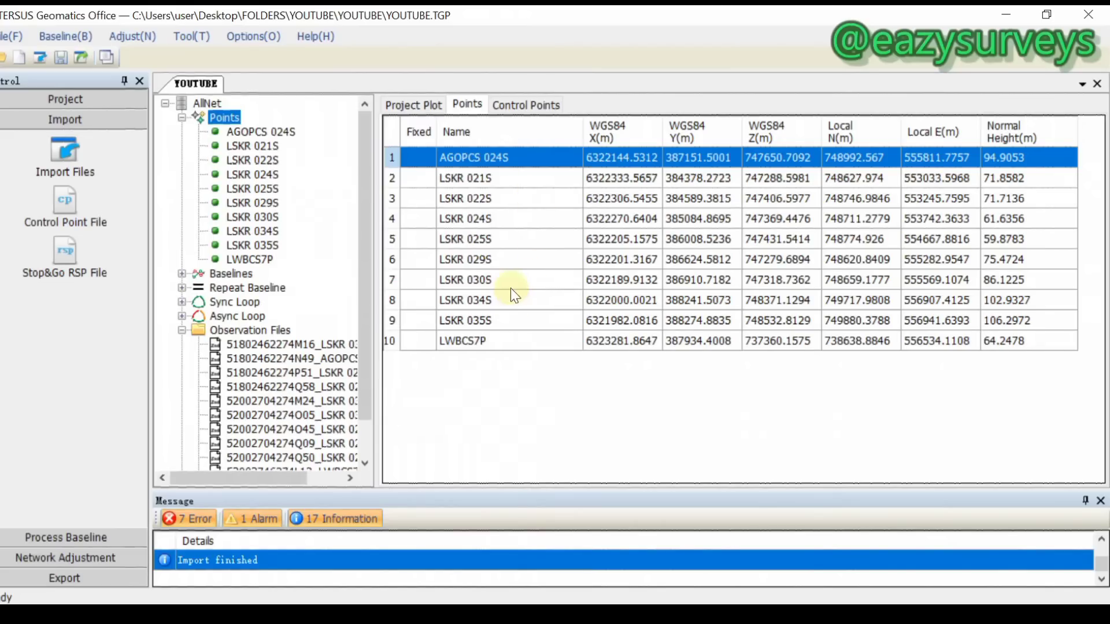
{"action": "left_click", "coordinate": [494, 344]}
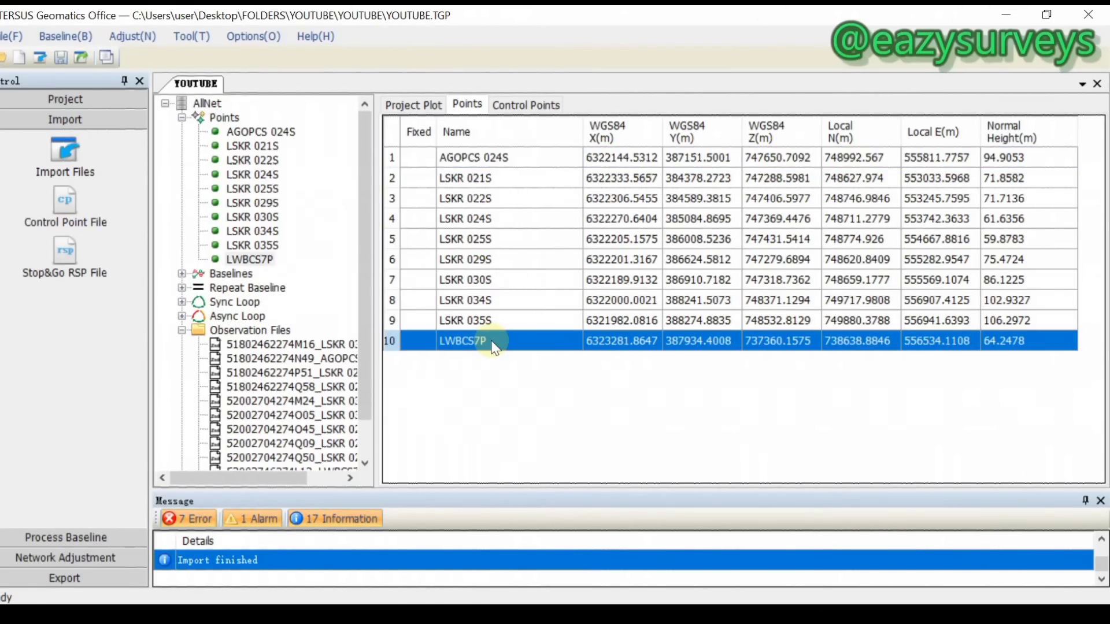
{"action": "right_click", "coordinate": [495, 347]}
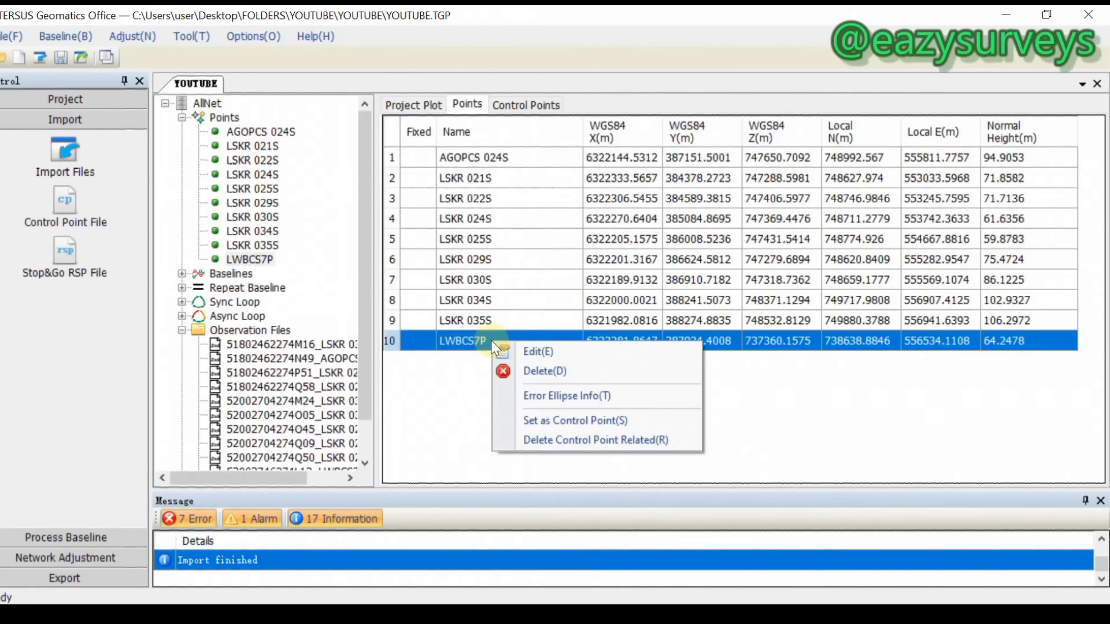
{"action": "left_click", "coordinate": [578, 354]}
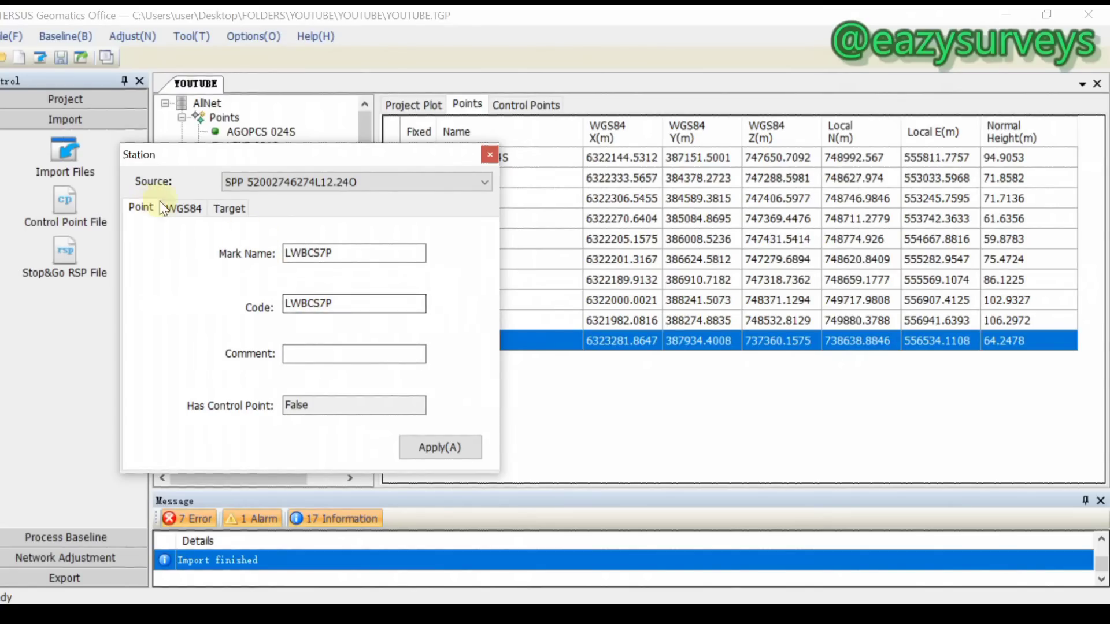
{"action": "left_click", "coordinate": [179, 213]}
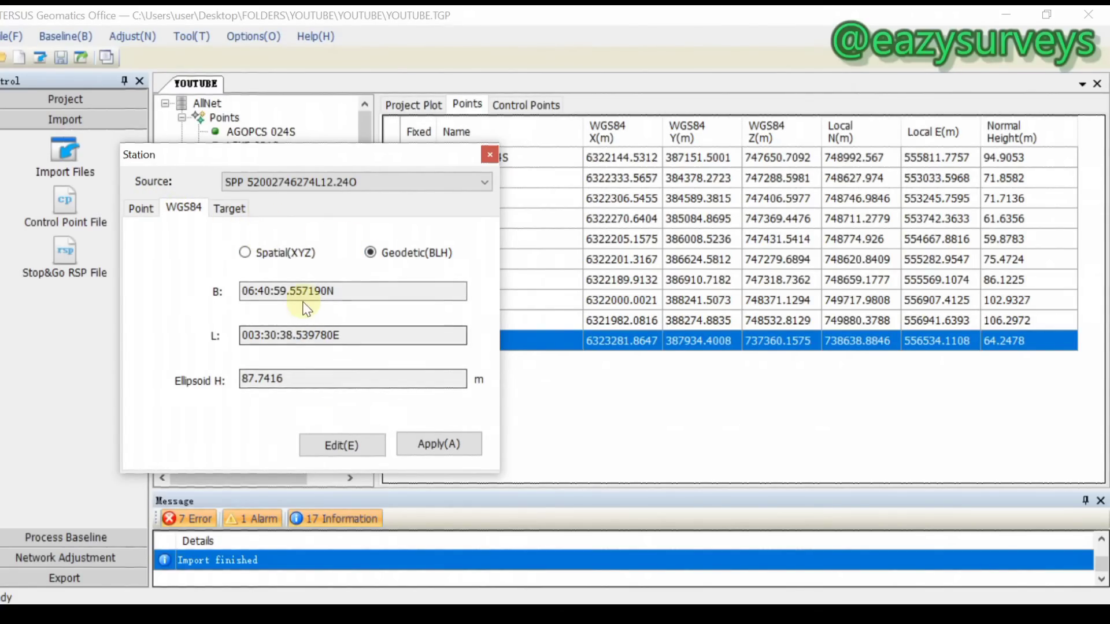
{"action": "left_click", "coordinate": [230, 214]}
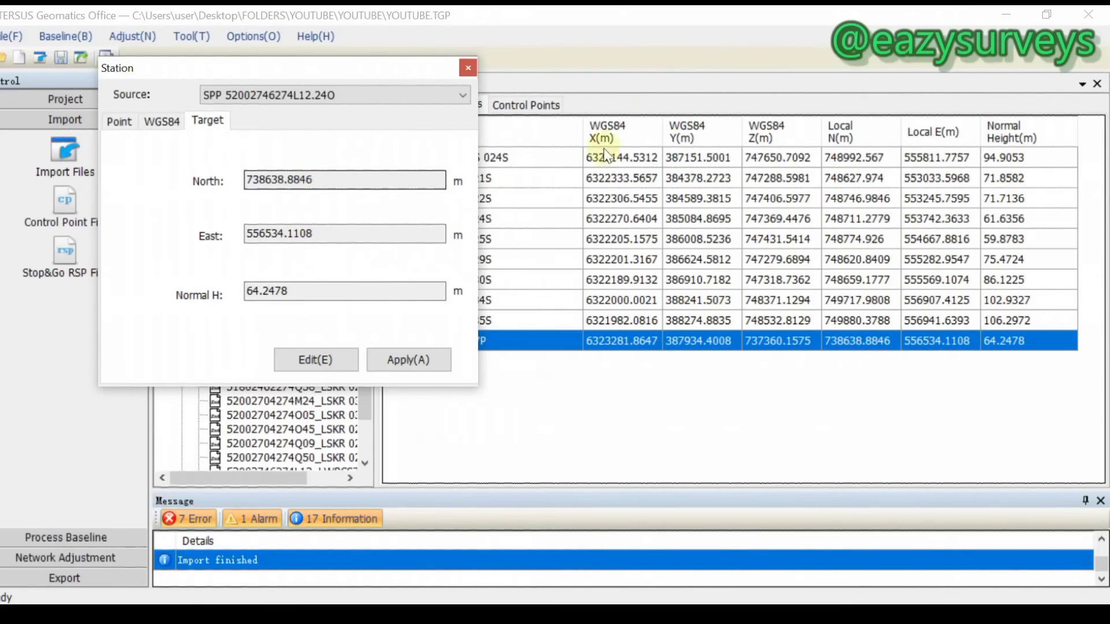
Open the BASE COORDS workbook in Excel and move the Station dialog clear of the coordinate columns.
{"action": "left_click", "coordinate": [405, 614]}
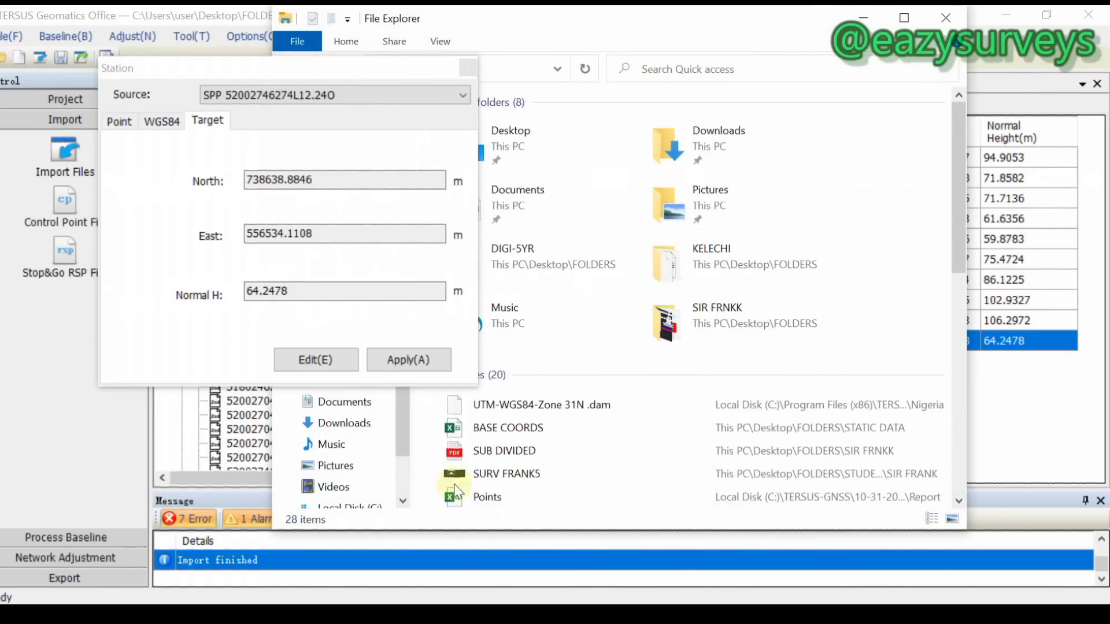
{"action": "double_click", "coordinate": [529, 429]}
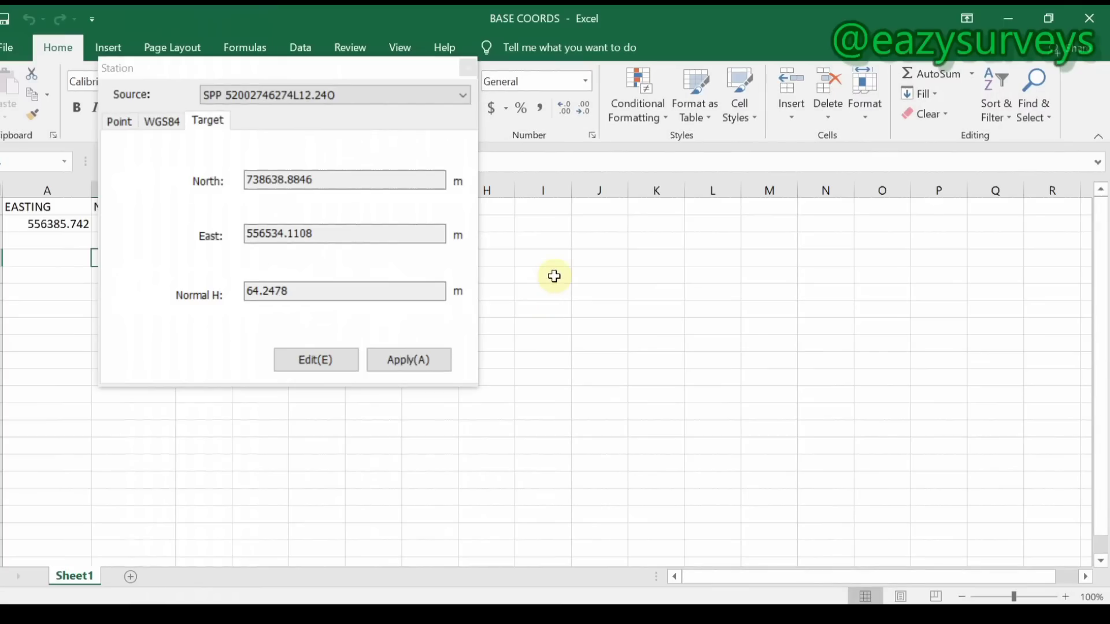
{"action": "left_click_drag", "start_coordinate": [305, 69], "coordinate": [814, 107]}
{"action": "left_click", "coordinate": [439, 615]}
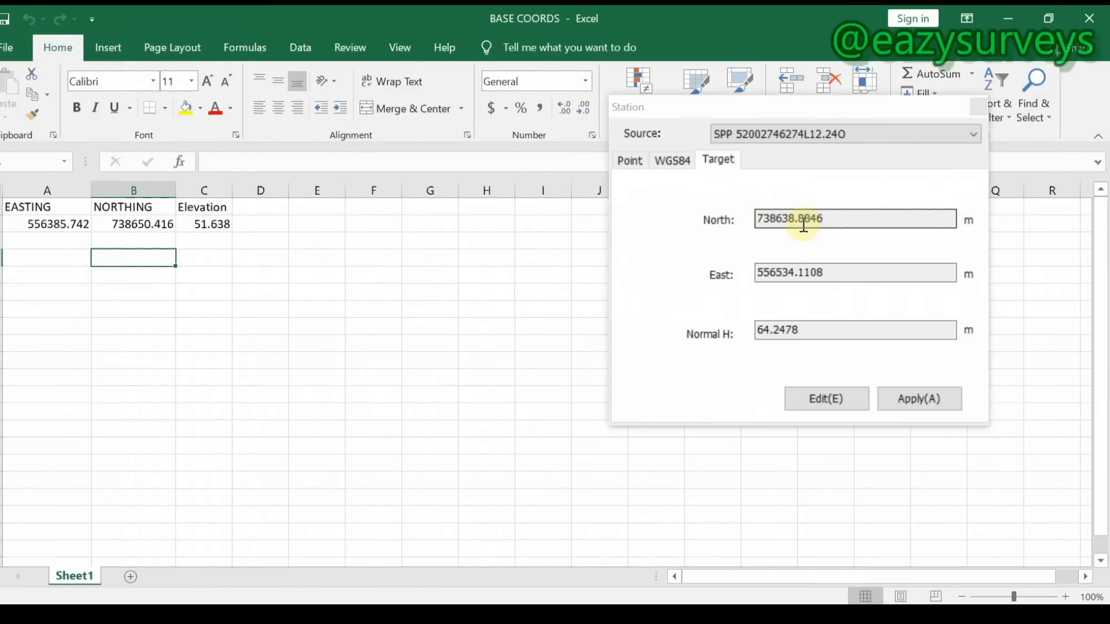
Copy the northing 738650.416 from the workbook and enter it as the North target coordinate of LWBCS7P.
{"action": "double_click", "coordinate": [150, 223]}
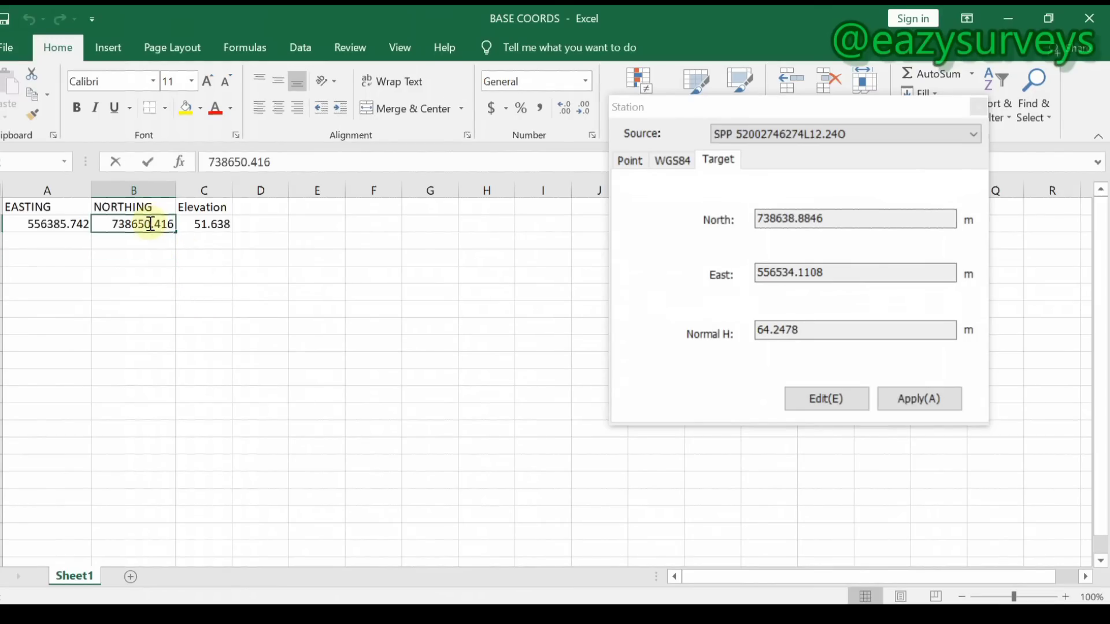
{"action": "double_click", "coordinate": [149, 223]}
{"action": "right_click", "coordinate": [149, 223]}
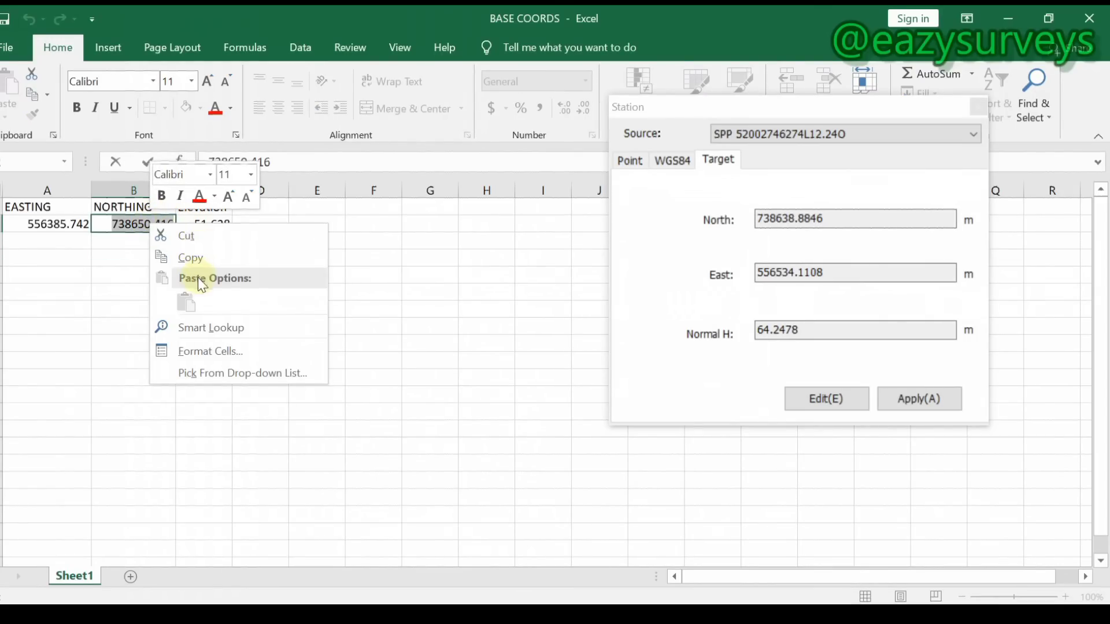
{"action": "left_click", "coordinate": [207, 255]}
{"action": "left_click", "coordinate": [161, 254]}
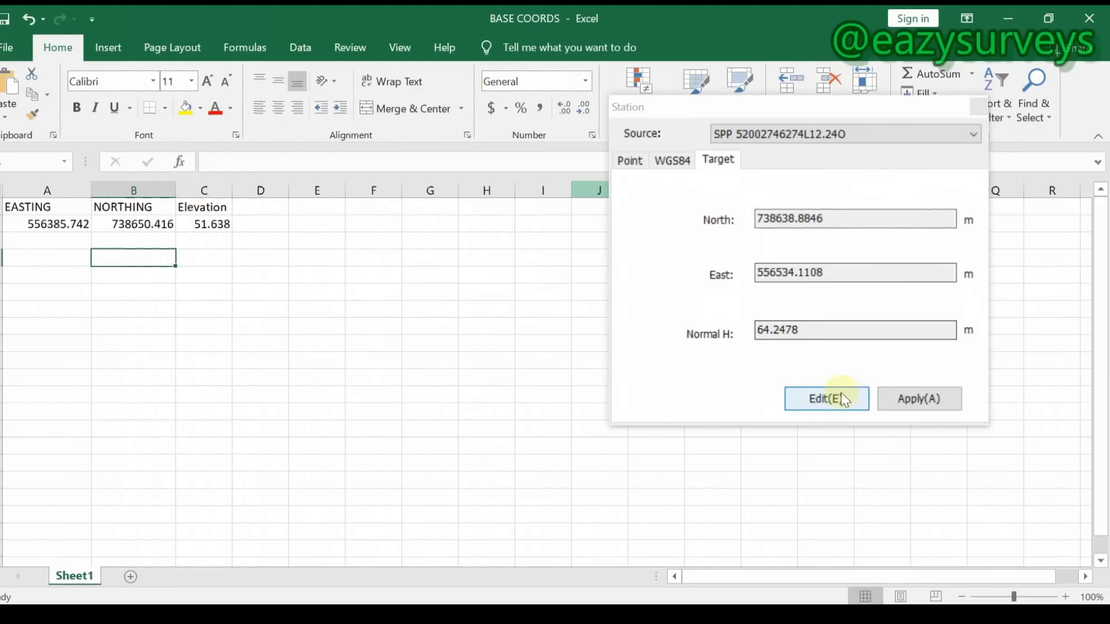
{"action": "left_click", "coordinate": [824, 399]}
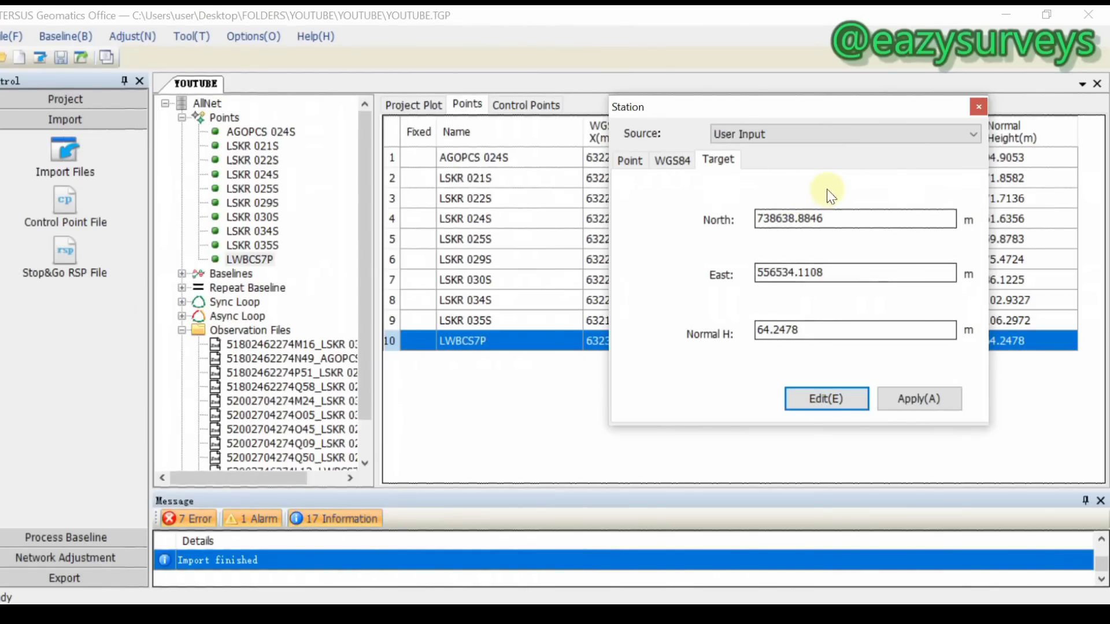
{"action": "left_click_drag", "start_coordinate": [832, 220], "coordinate": [736, 218]}
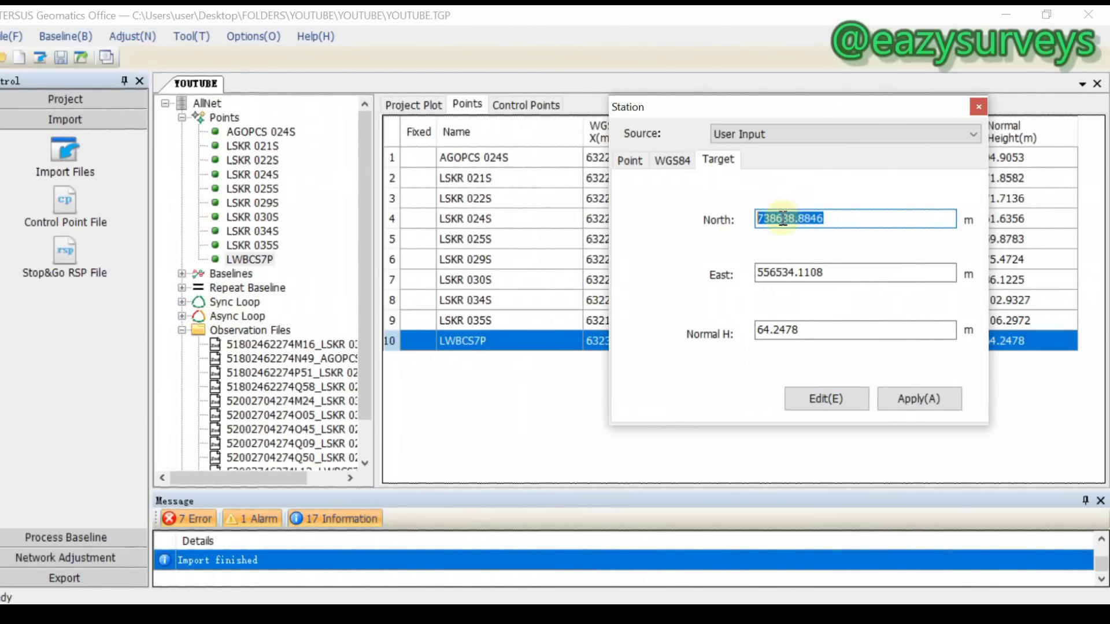
{"action": "key", "text": "Delete"}
{"action": "right_click", "coordinate": [782, 219]}
{"action": "left_click", "coordinate": [837, 295]}
Copy the easting 556385.742 from the BASE COORDS workbook in Excel and enter it as the East target coordinate of LWBCS7P.
{"action": "left_click_drag", "start_coordinate": [836, 277], "coordinate": [749, 288]}
{"action": "key", "text": "BackSpace"}
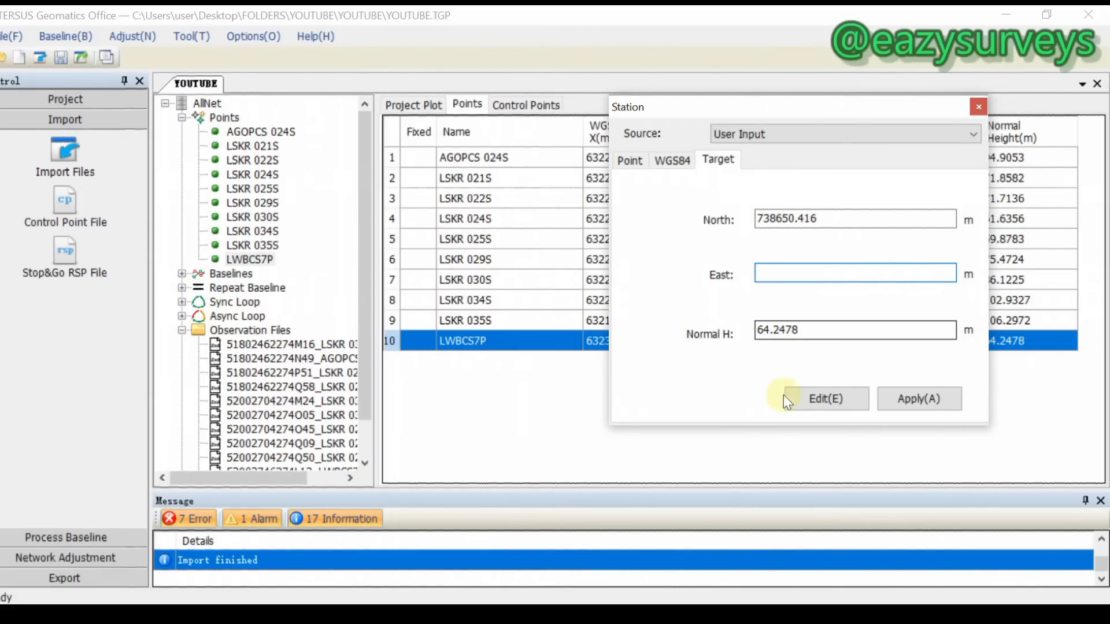
{"action": "left_click", "coordinate": [324, 614]}
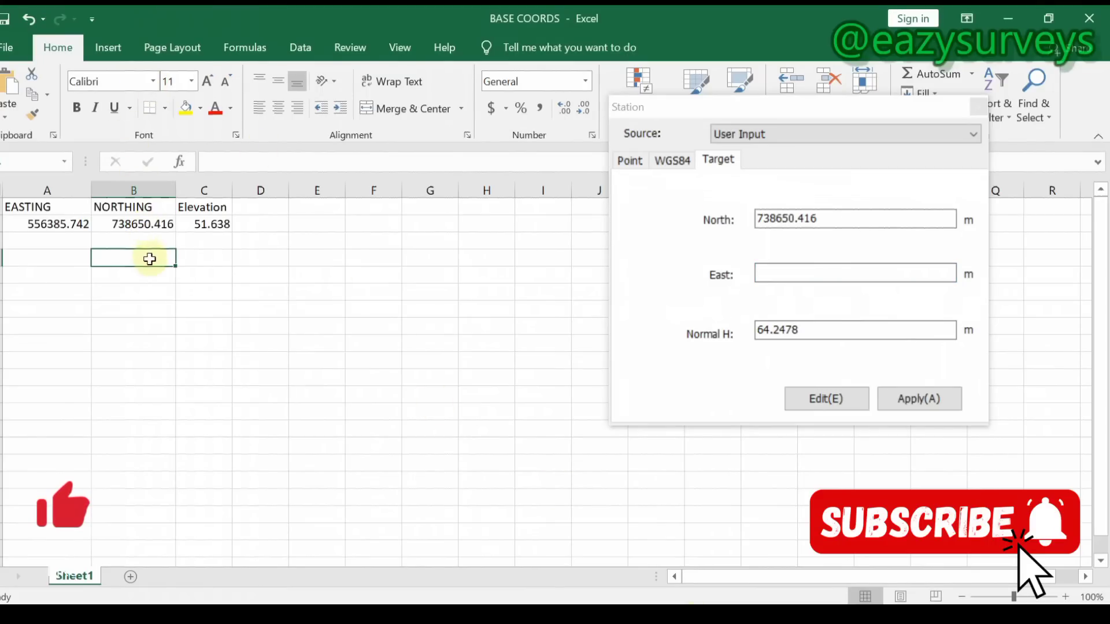
{"action": "double_click", "coordinate": [72, 224]}
{"action": "double_click", "coordinate": [72, 223]}
{"action": "right_click", "coordinate": [72, 223]}
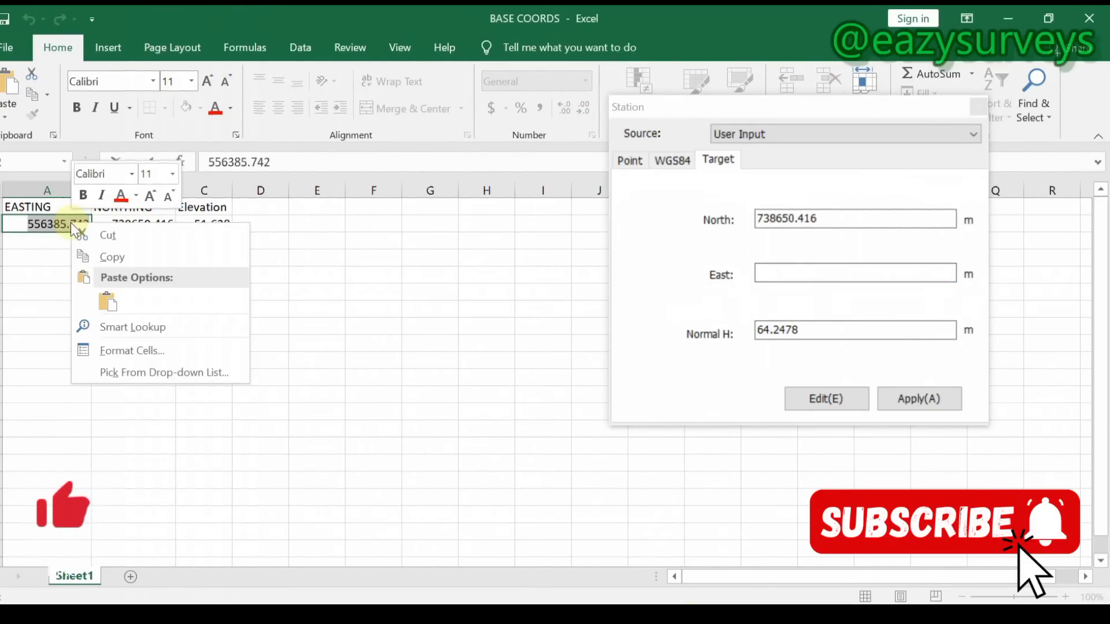
{"action": "left_click", "coordinate": [124, 255]}
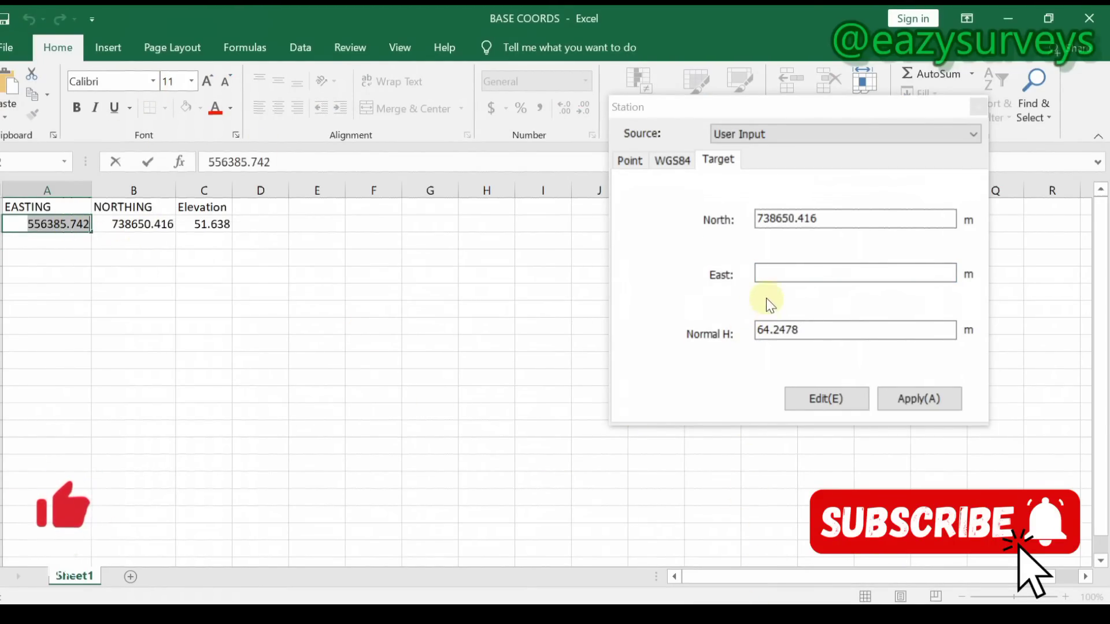
{"action": "left_click", "coordinate": [780, 275]}
{"action": "right_click", "coordinate": [781, 274]}
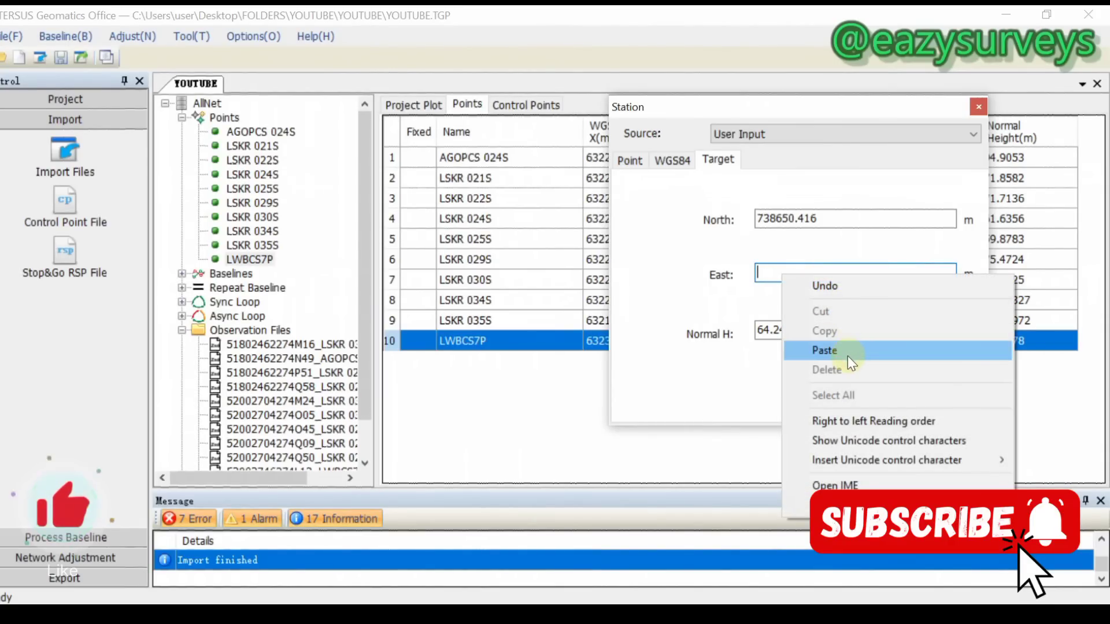
{"action": "left_click", "coordinate": [848, 353]}
Copy the elevation 51.638 from the BASE COORDS workbook in Excel and enter it as the Normal H target value of LWBCS7P.
{"action": "double_click", "coordinate": [858, 329]}
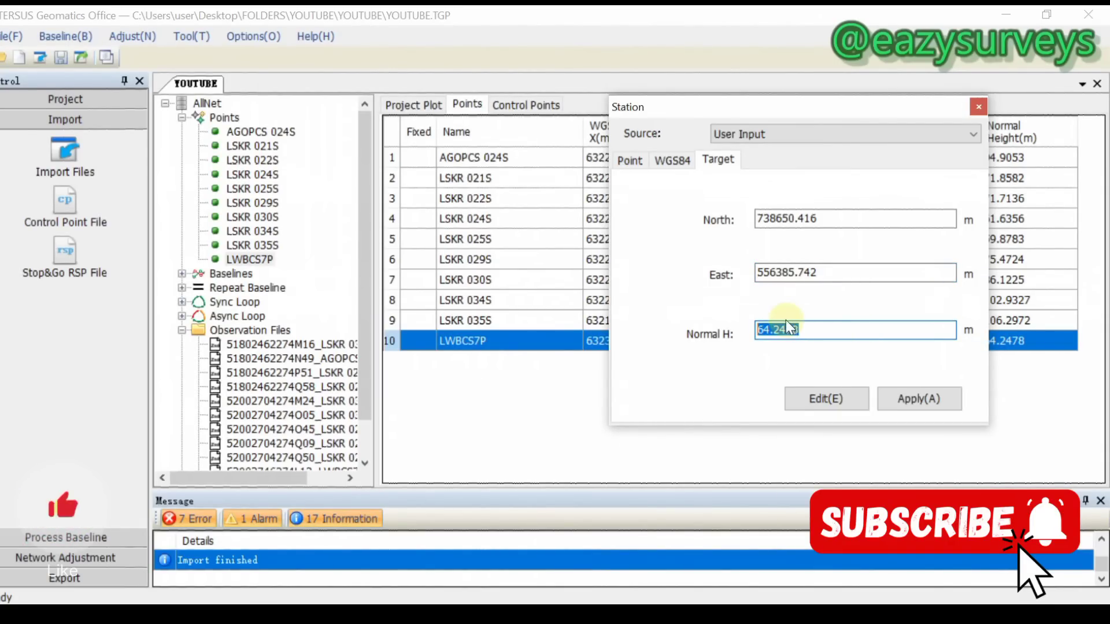
{"action": "key", "text": "BackSpace"}
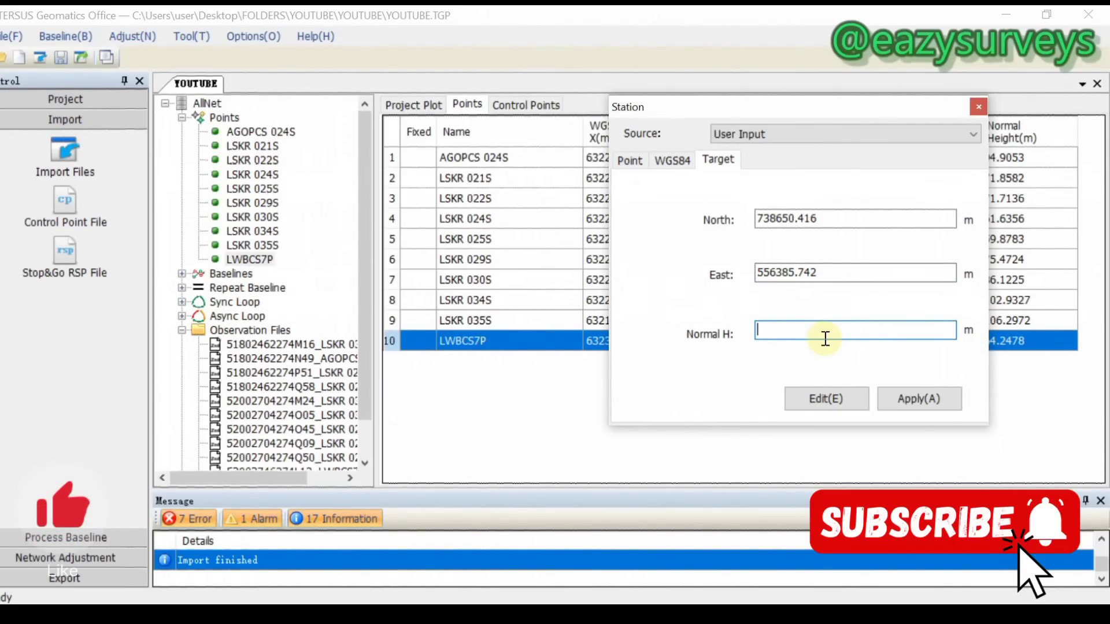
{"action": "key", "text": "alt+Tab"}
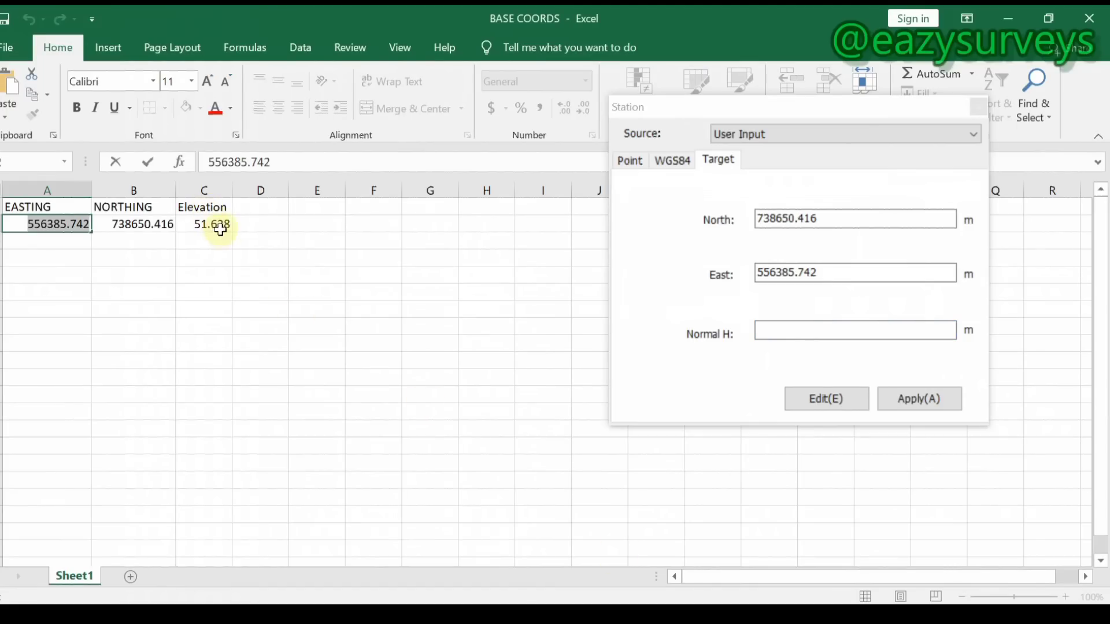
{"action": "left_click", "coordinate": [217, 225]}
{"action": "right_click", "coordinate": [220, 229]}
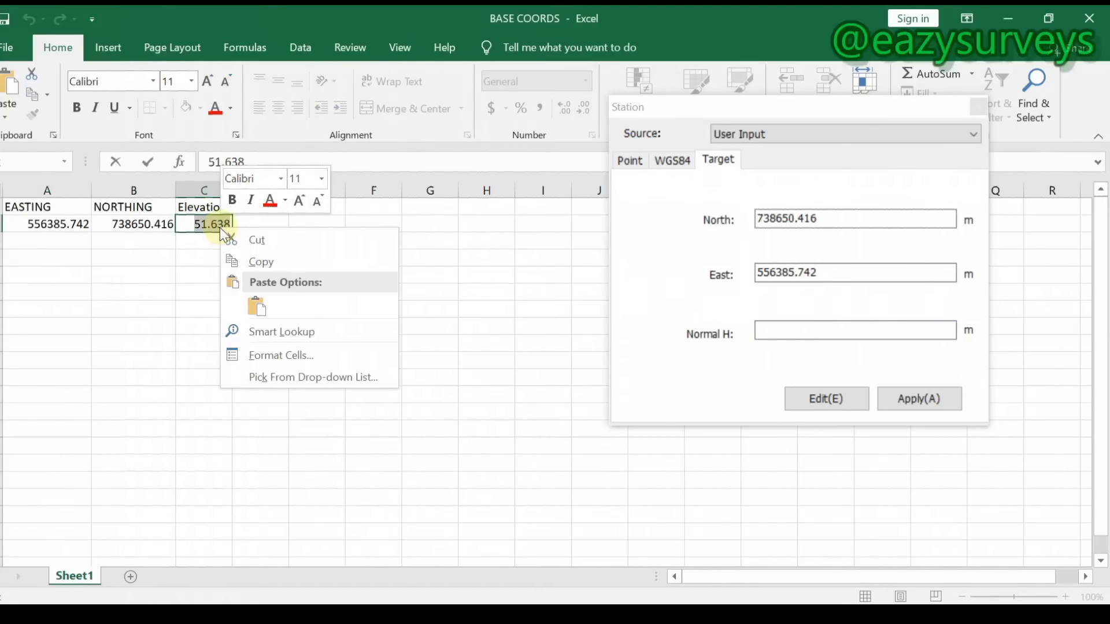
{"action": "left_click", "coordinate": [263, 261]}
{"action": "left_click", "coordinate": [813, 328]}
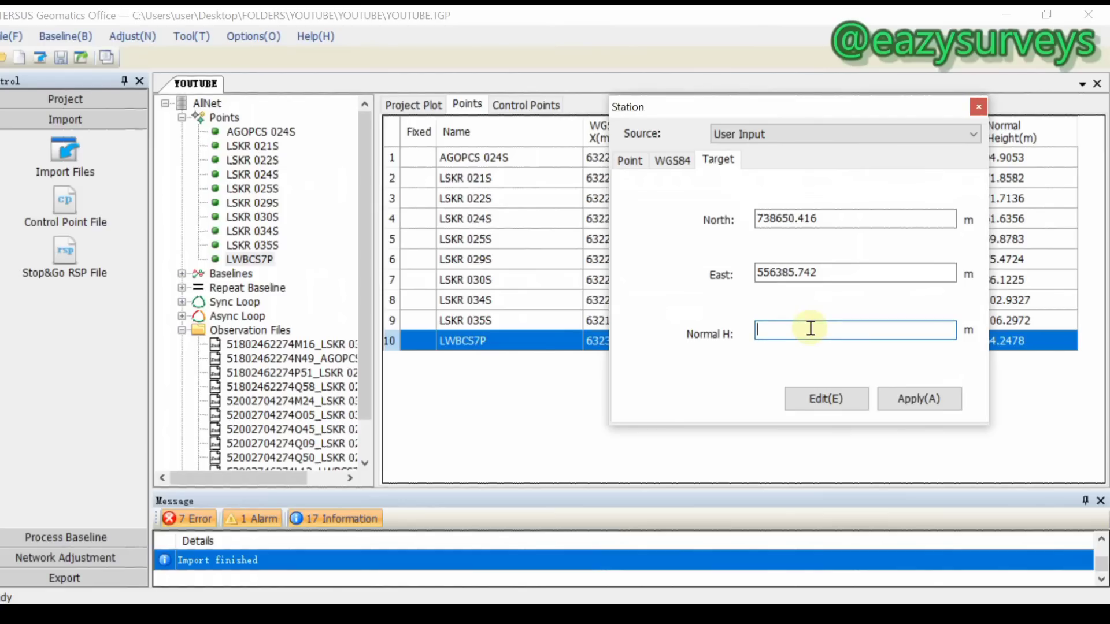
{"action": "right_click", "coordinate": [812, 328]}
{"action": "left_click", "coordinate": [868, 399]}
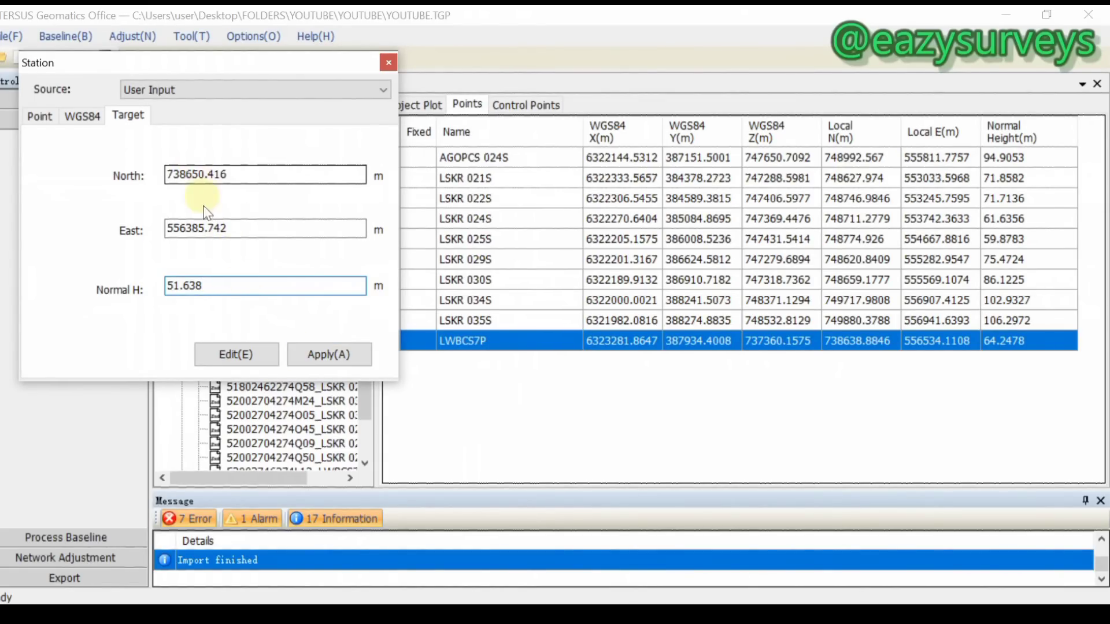
Apply the entered target coordinates to LWBCS7P, close its Station dialog and set the point as a control point.
{"action": "left_click", "coordinate": [338, 361]}
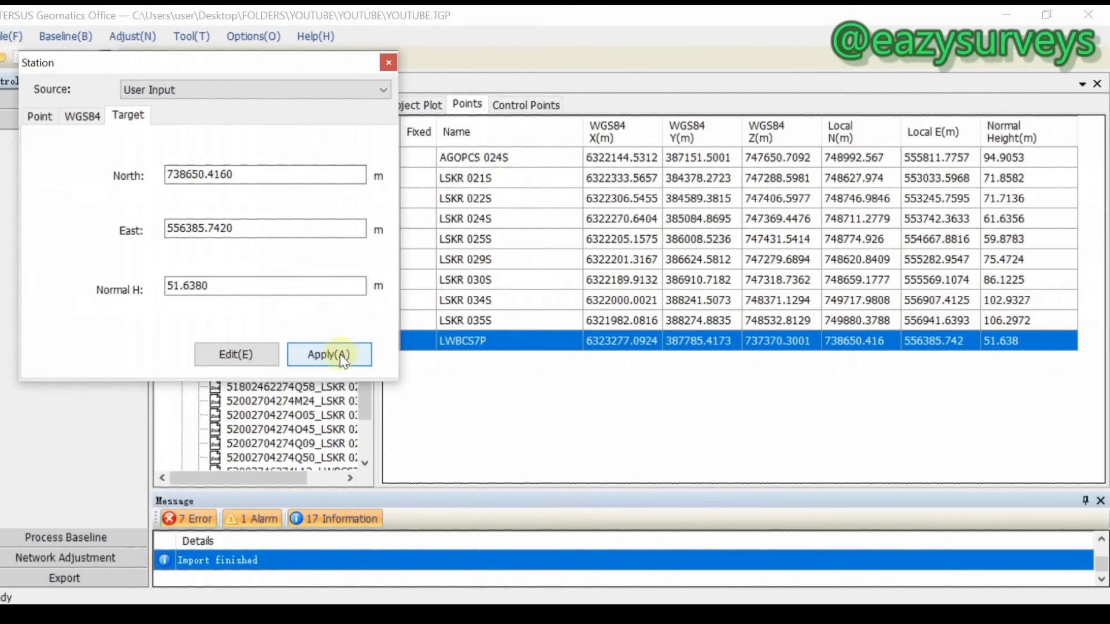
{"action": "left_click", "coordinate": [383, 64]}
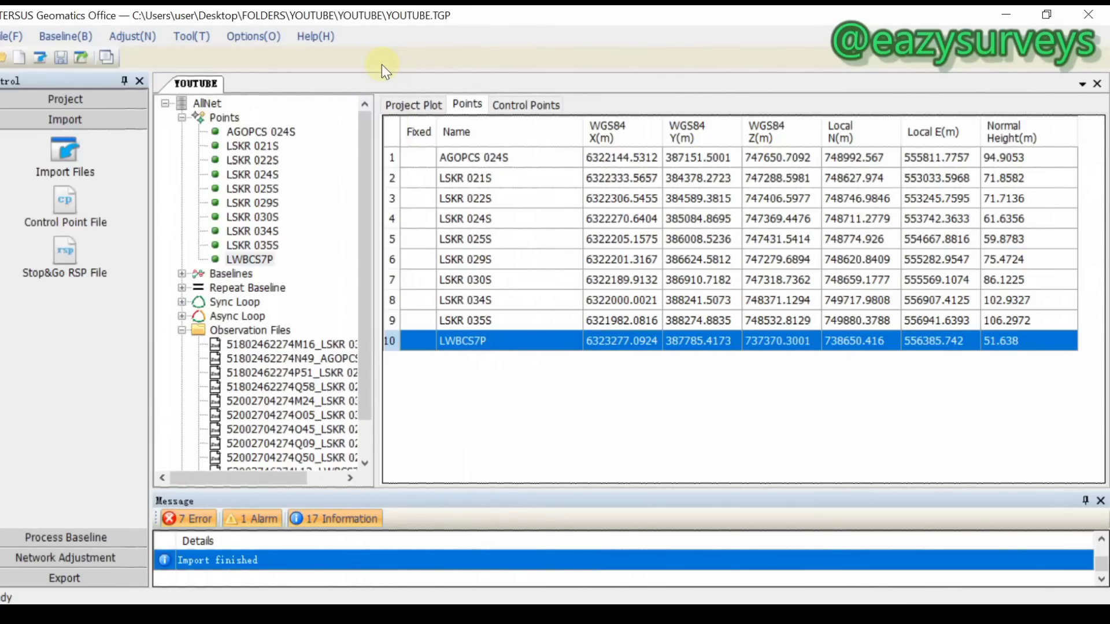
{"action": "right_click", "coordinate": [617, 341]}
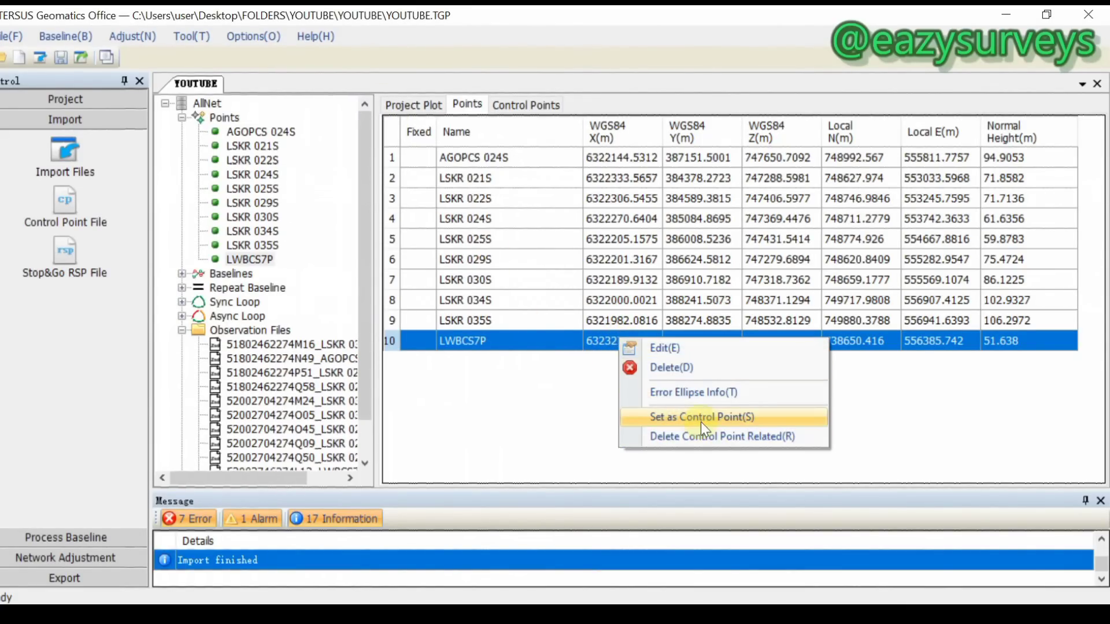
{"action": "left_click", "coordinate": [731, 418]}
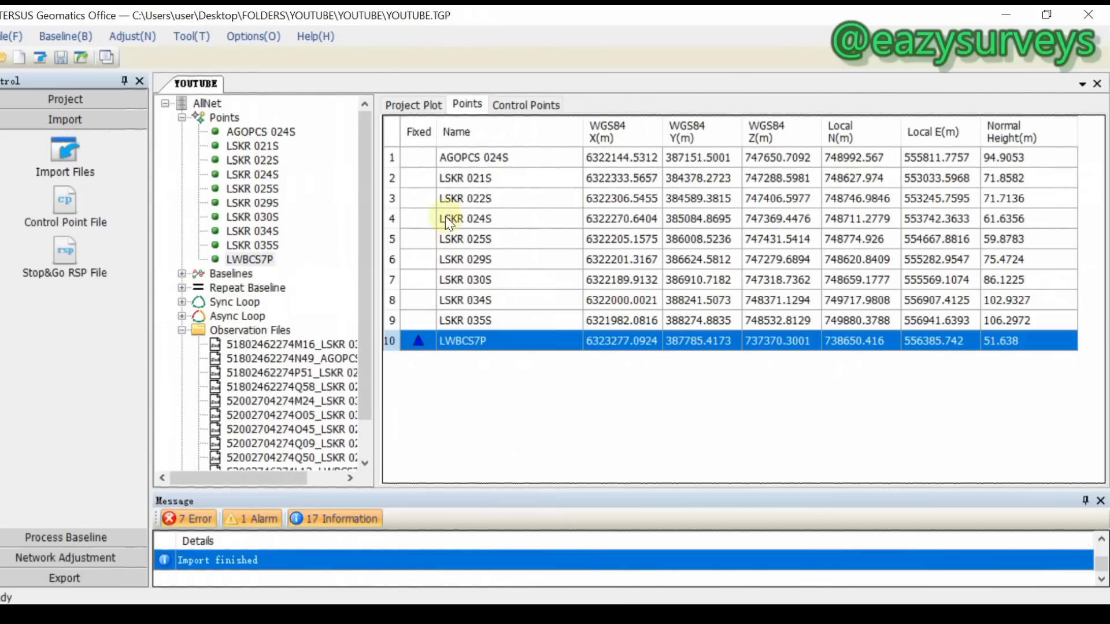
{"action": "left_click", "coordinate": [467, 202]}
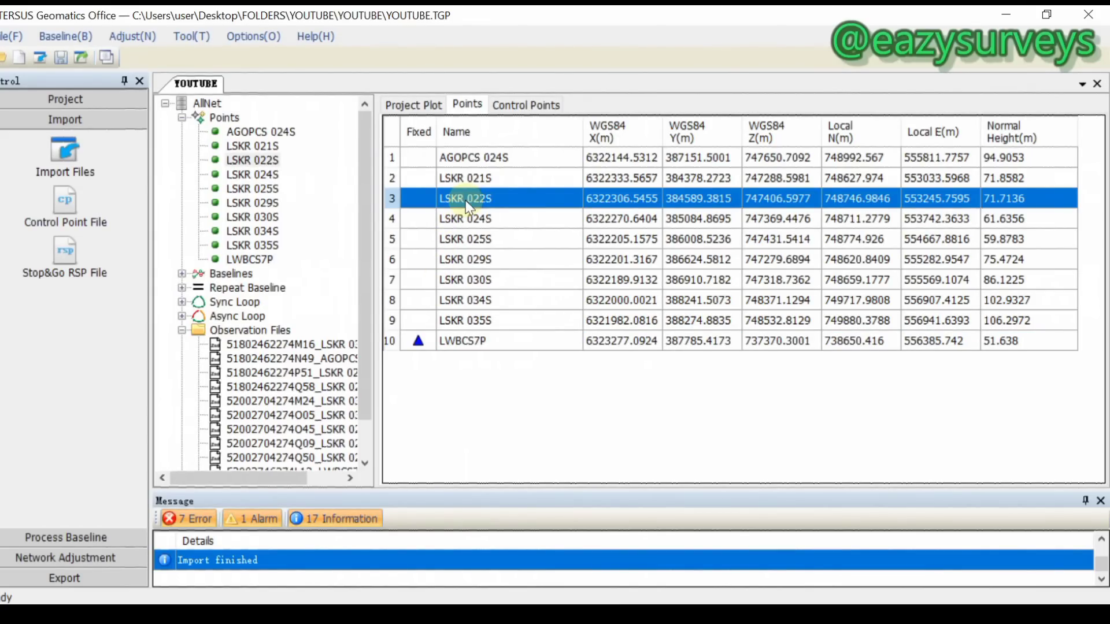
{"action": "right_click", "coordinate": [466, 200]}
{"action": "left_click", "coordinate": [518, 221]}
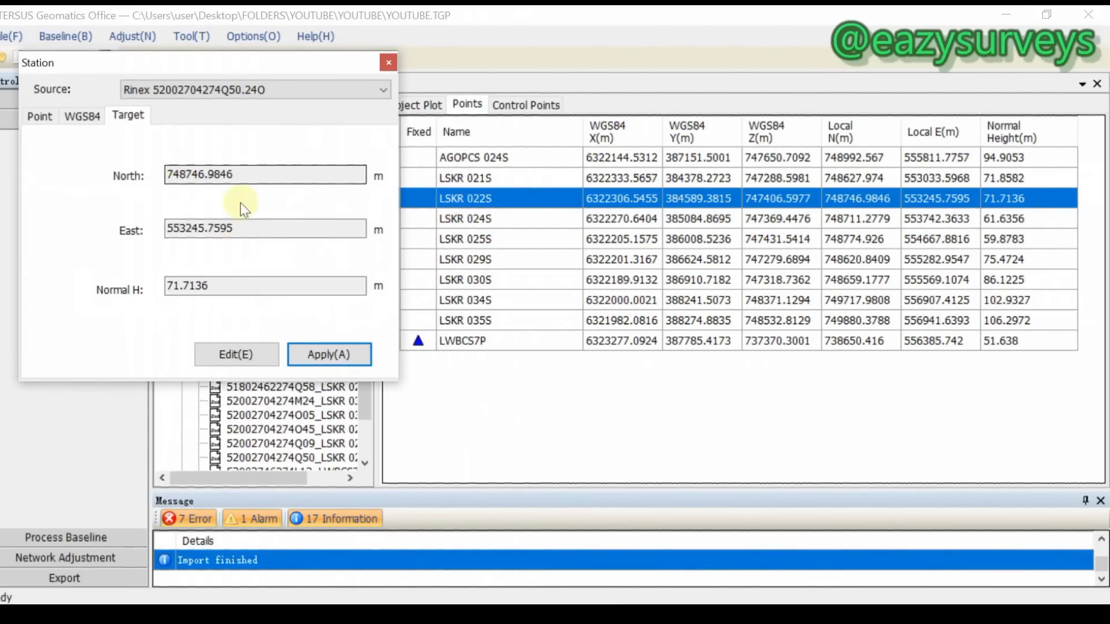
{"action": "left_click", "coordinate": [257, 177]}
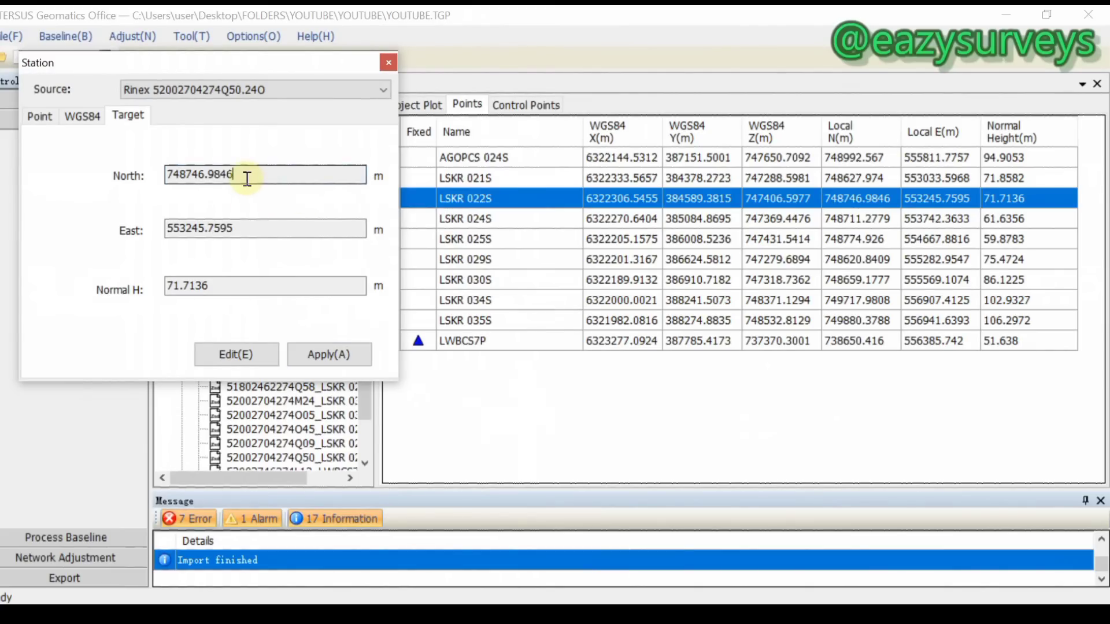
{"action": "left_click", "coordinate": [253, 351]}
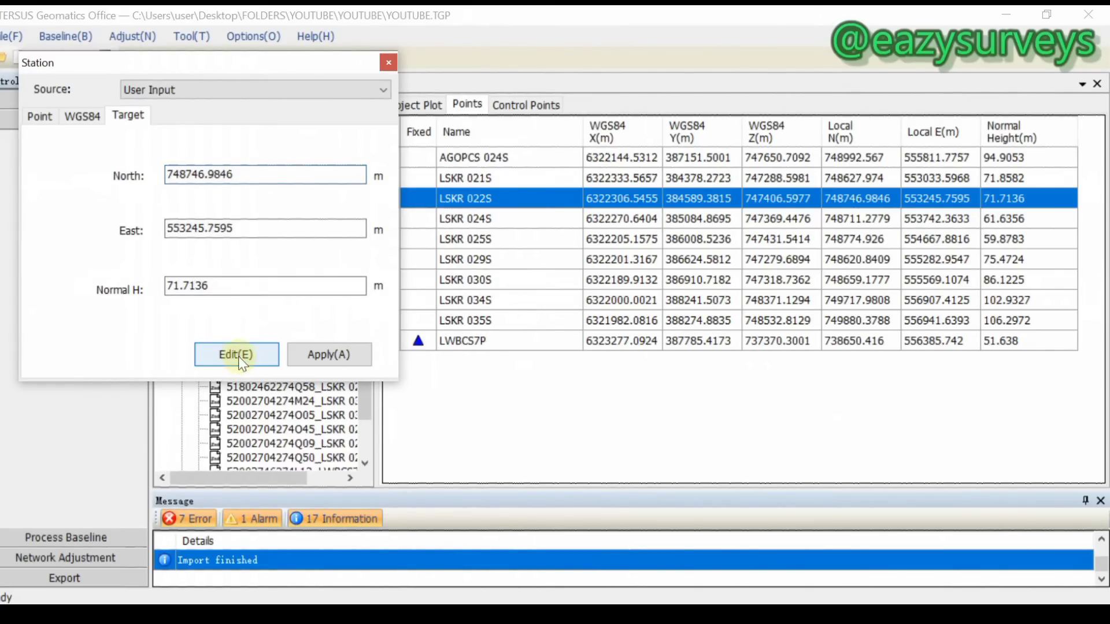
{"action": "left_click", "coordinate": [388, 63]}
{"action": "right_click", "coordinate": [480, 197]}
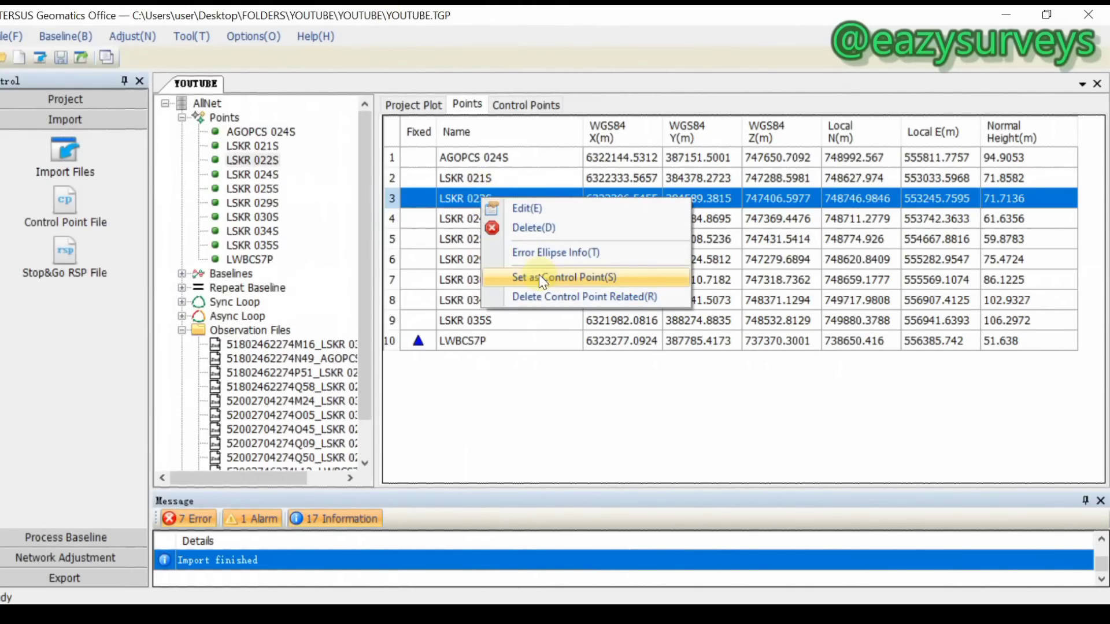
{"action": "left_click", "coordinate": [672, 178]}
{"action": "left_click", "coordinate": [482, 345]}
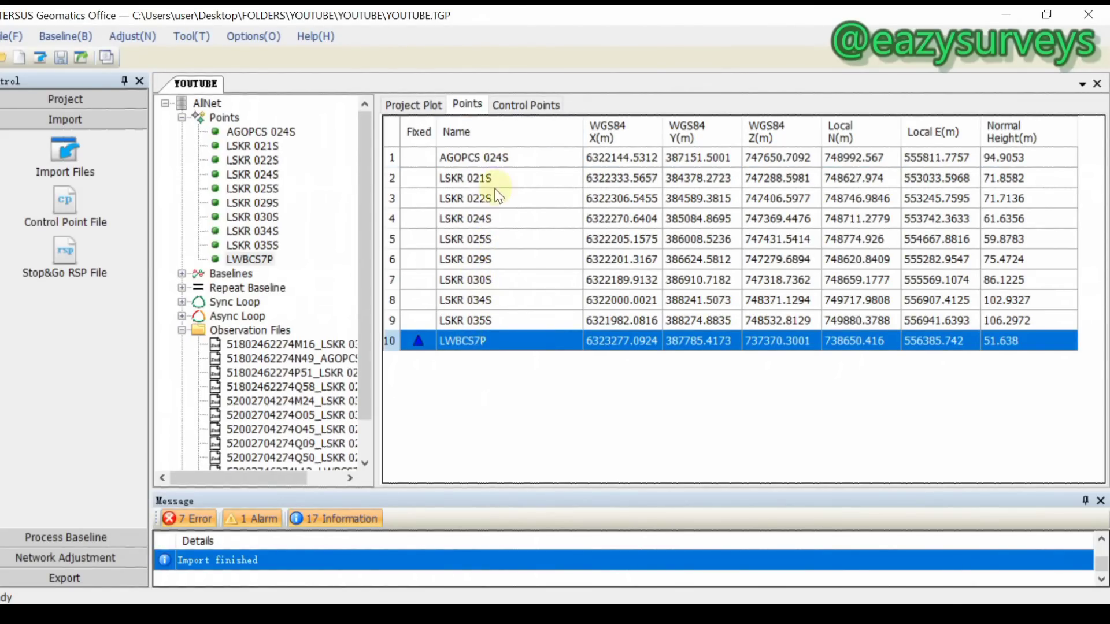
In the details of control point LWBCS7P, fix the WGS84 X/B, Y/L and Z/H coordinates, set the target coordinate type to State and apply.
{"action": "left_click", "coordinate": [533, 115]}
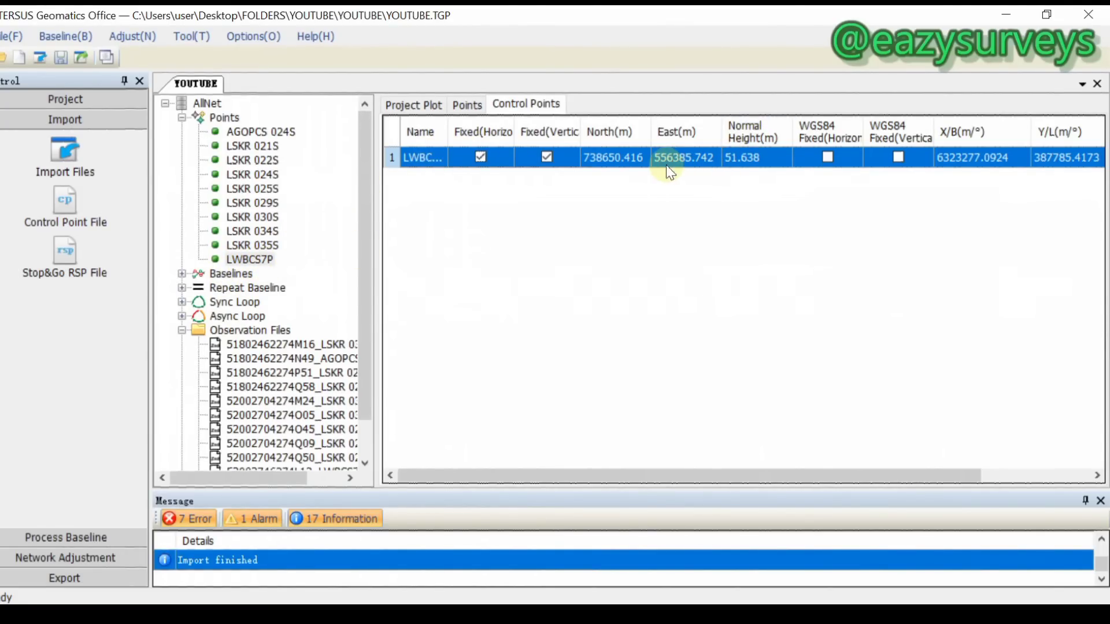
{"action": "double_click", "coordinate": [826, 157]}
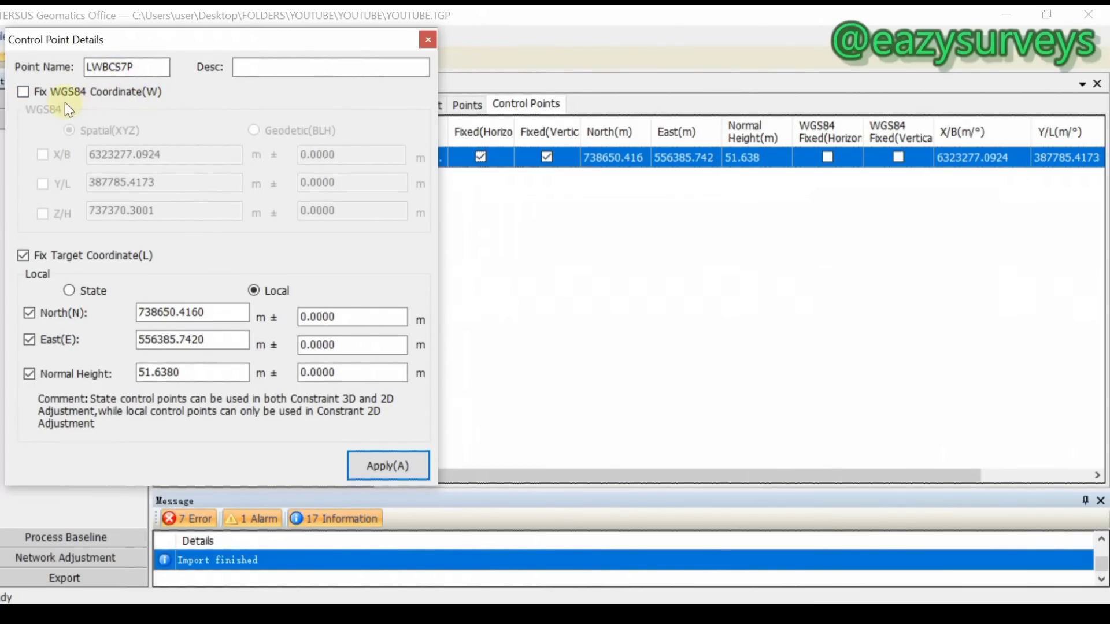
{"action": "left_click", "coordinate": [27, 90]}
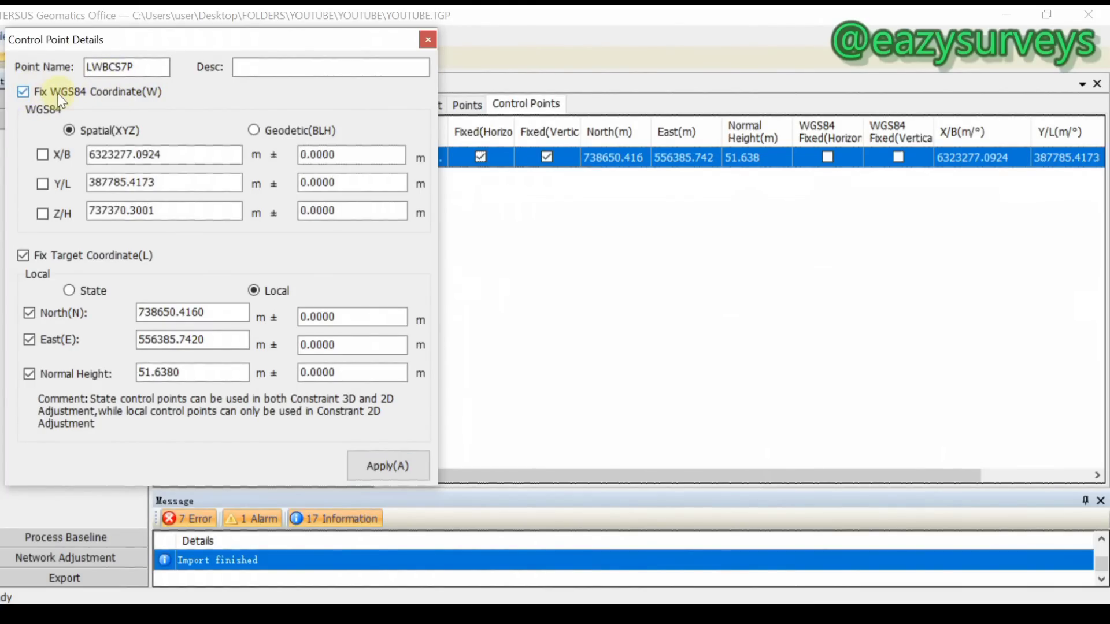
{"action": "left_click", "coordinate": [41, 154]}
{"action": "left_click", "coordinate": [70, 291]}
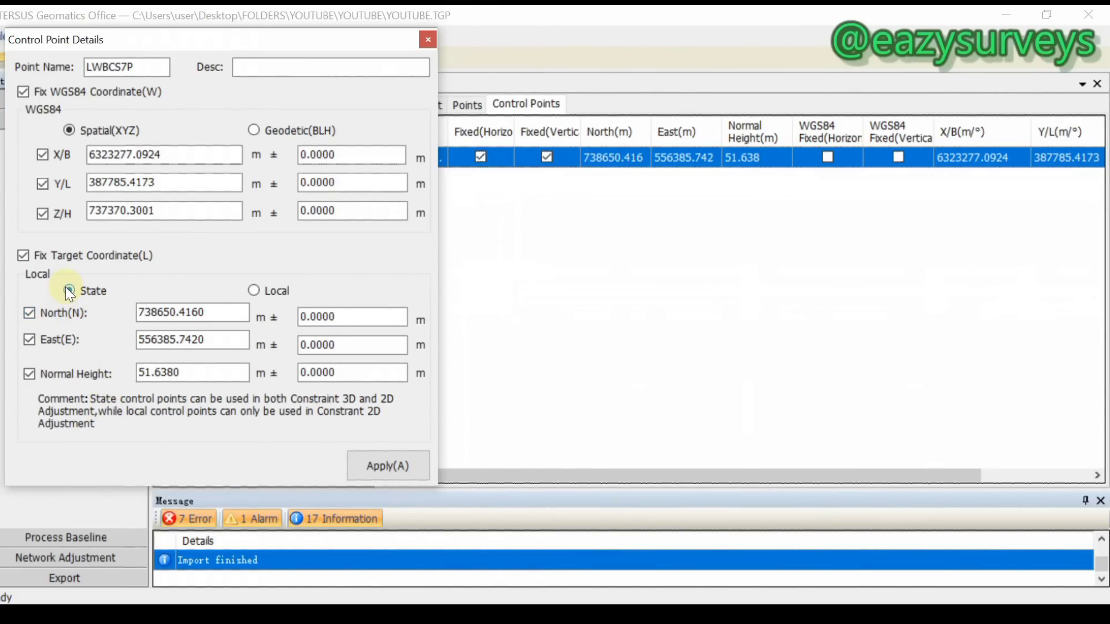
{"action": "left_click", "coordinate": [389, 466]}
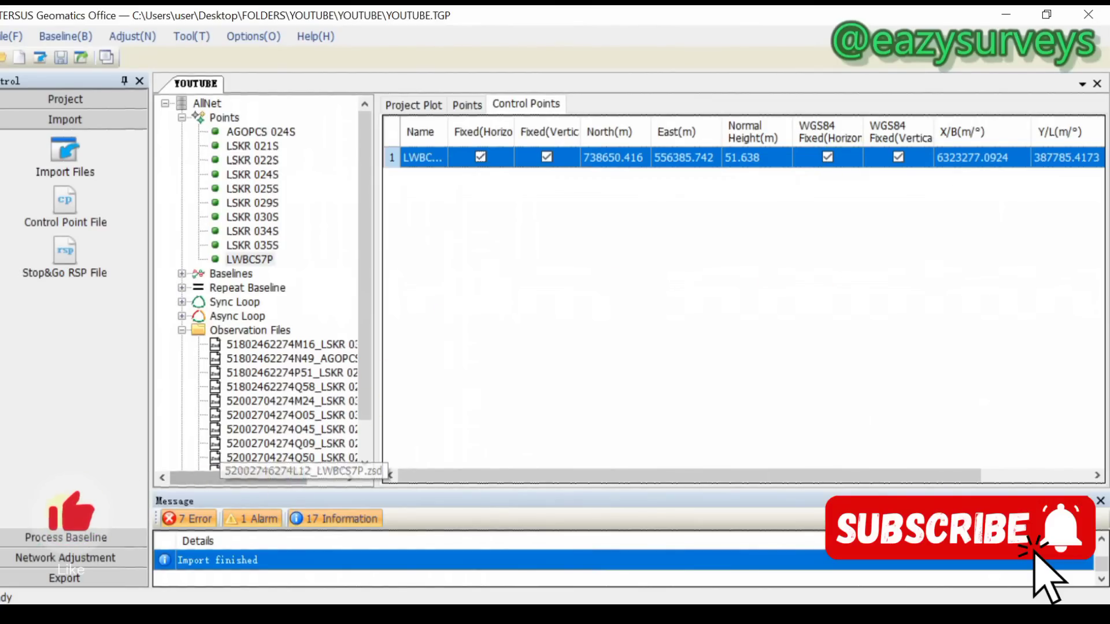
Review the general baseline processing options without changing them, and examine base point LWBCS7P and its unprocessed baselines in the project plot.
{"action": "left_click", "coordinate": [58, 544]}
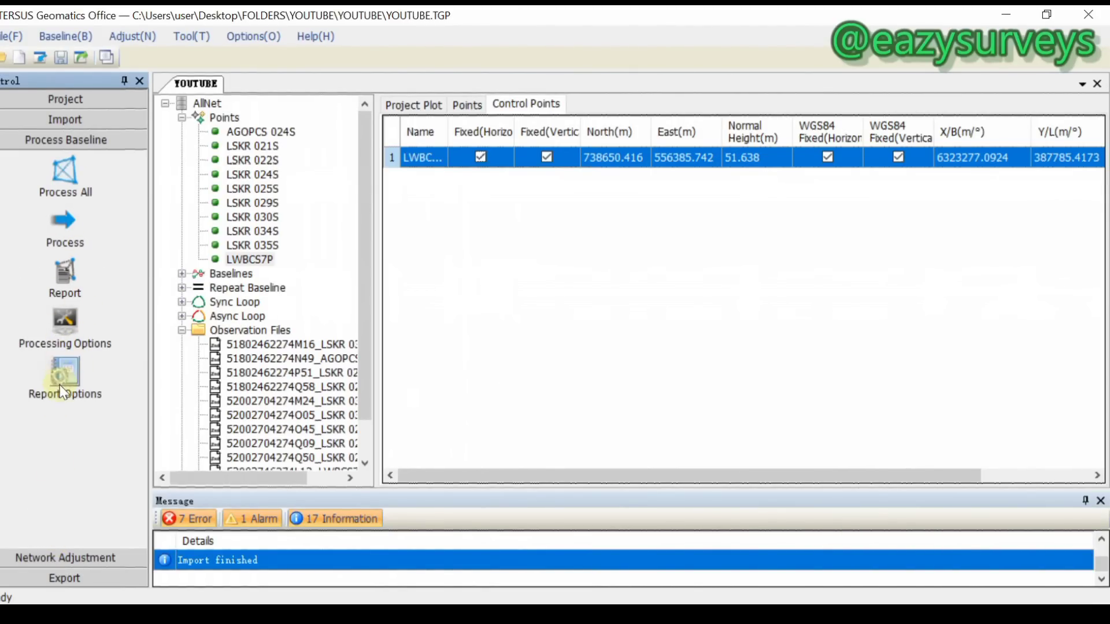
{"action": "left_click", "coordinate": [60, 350]}
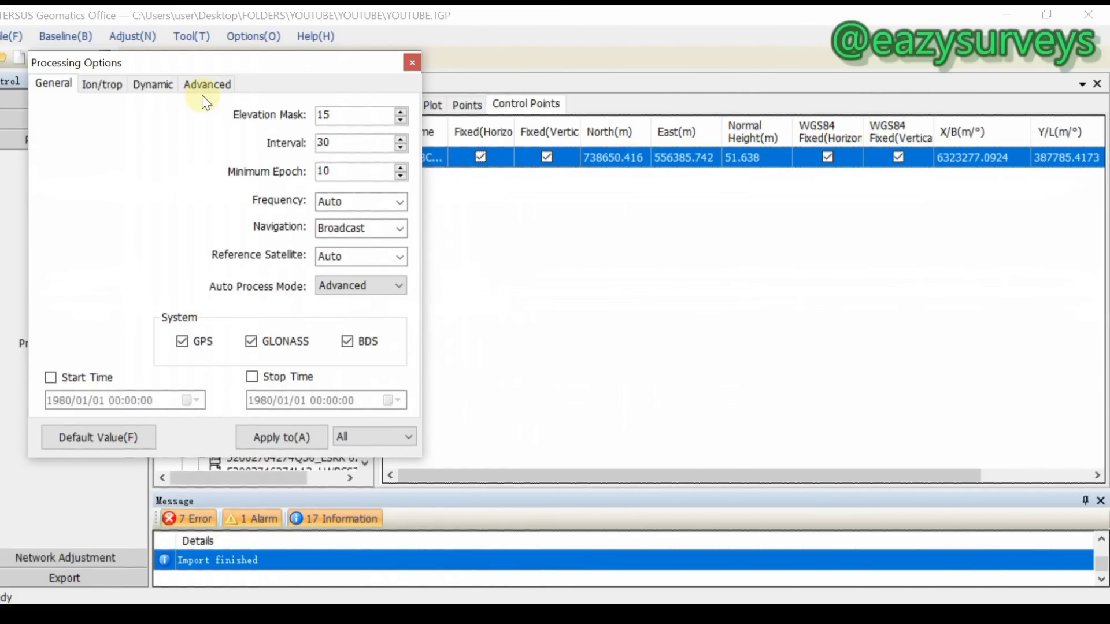
{"action": "left_click", "coordinate": [413, 63]}
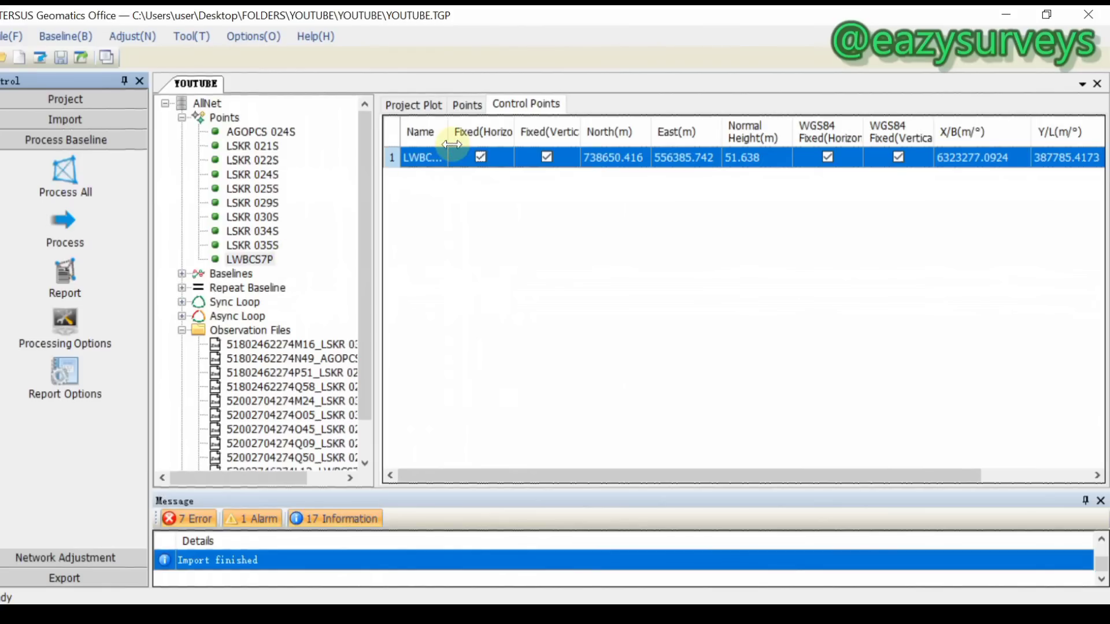
{"action": "left_click", "coordinate": [422, 104]}
{"action": "scroll", "coordinate": [599, 435], "scroll_direction": "up", "scroll_amount": 1}
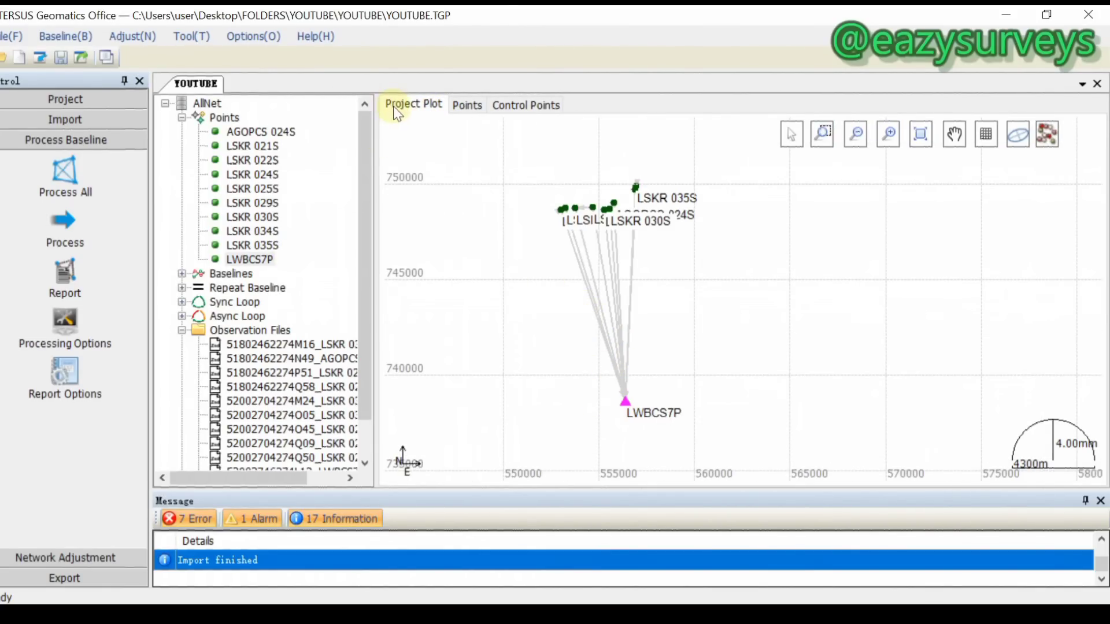
{"action": "scroll", "coordinate": [624, 410], "scroll_direction": "up", "scroll_amount": 1}
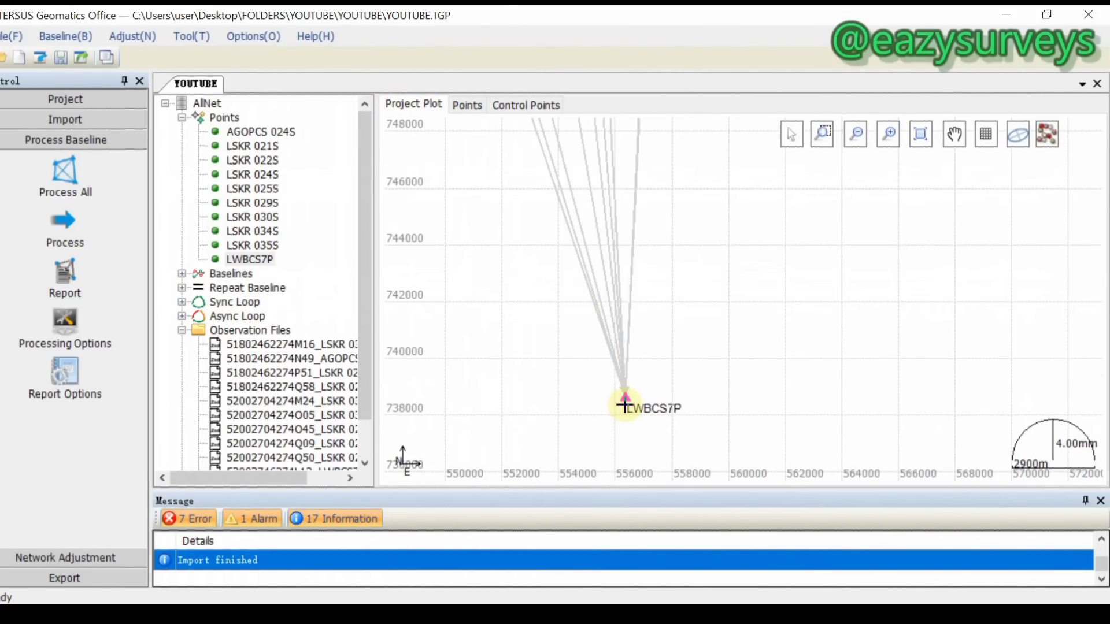
{"action": "scroll", "coordinate": [625, 410], "scroll_direction": "down", "scroll_amount": 1}
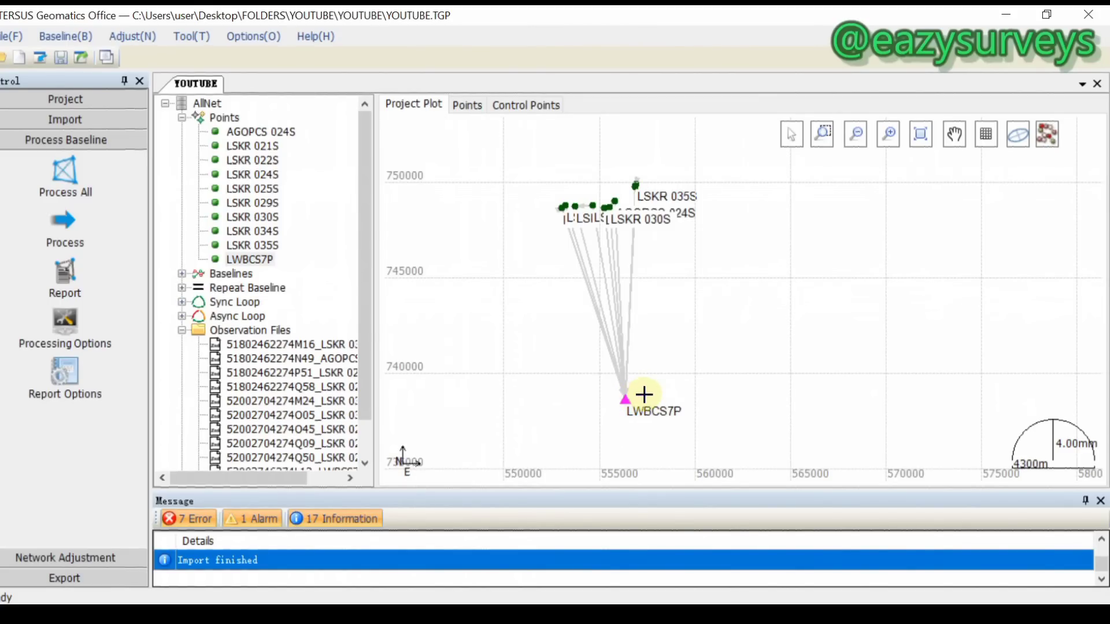
Process all baselines of the project and inspect the solved baselines in the project plot.
{"action": "left_click", "coordinate": [73, 175]}
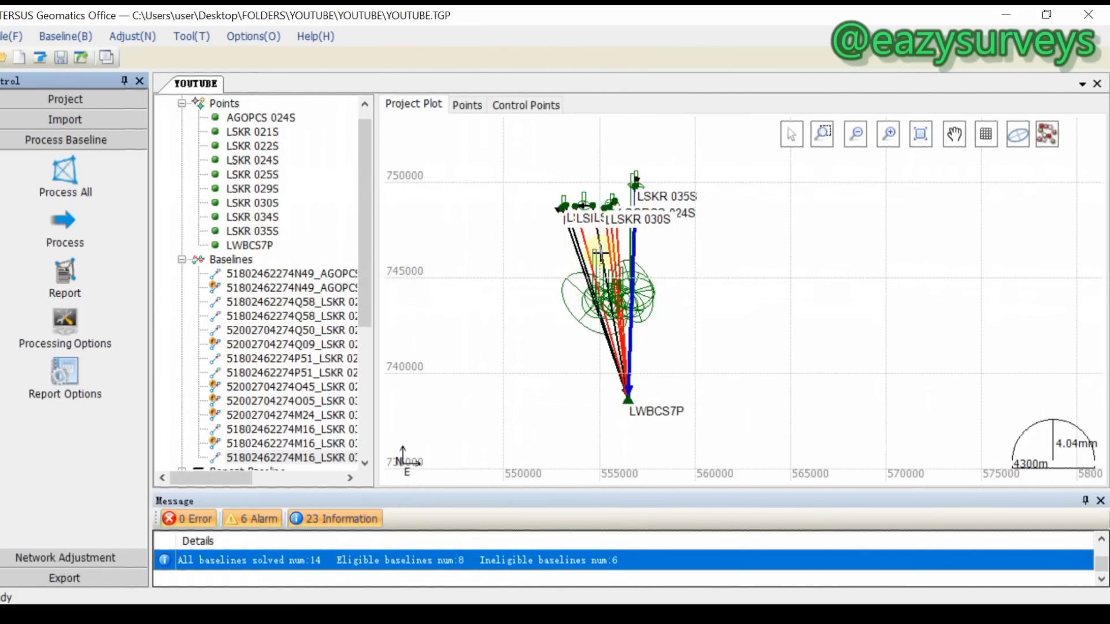
{"action": "scroll", "coordinate": [622, 319], "scroll_direction": "up", "scroll_amount": 2}
{"action": "scroll", "coordinate": [618, 318], "scroll_direction": "down", "scroll_amount": 2}
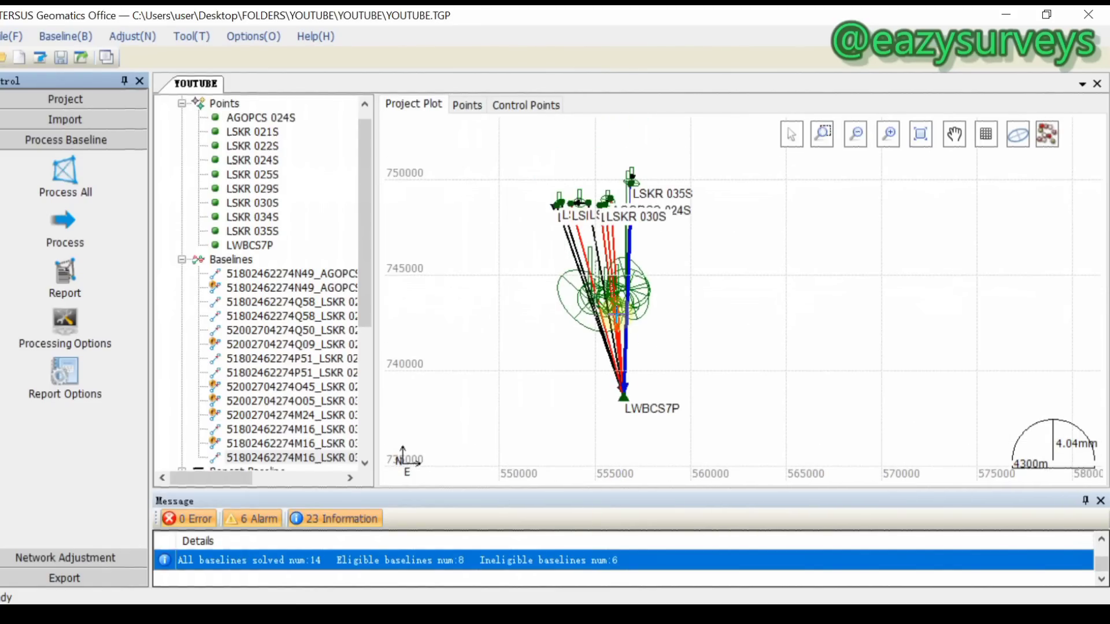
{"action": "scroll", "coordinate": [607, 250], "scroll_direction": "up", "scroll_amount": 2}
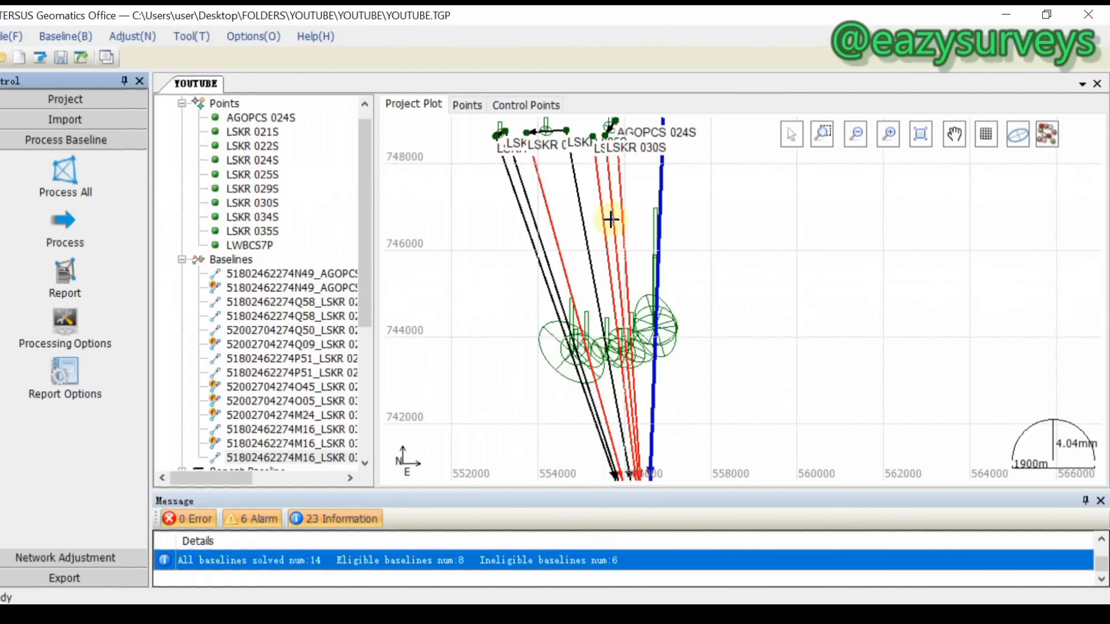
Examine the solved baselines running between the LSKR stations and base LWBCS7P, with their error ellipses, in the project plot.
{"action": "scroll", "coordinate": [614, 194], "scroll_direction": "up", "scroll_amount": 2}
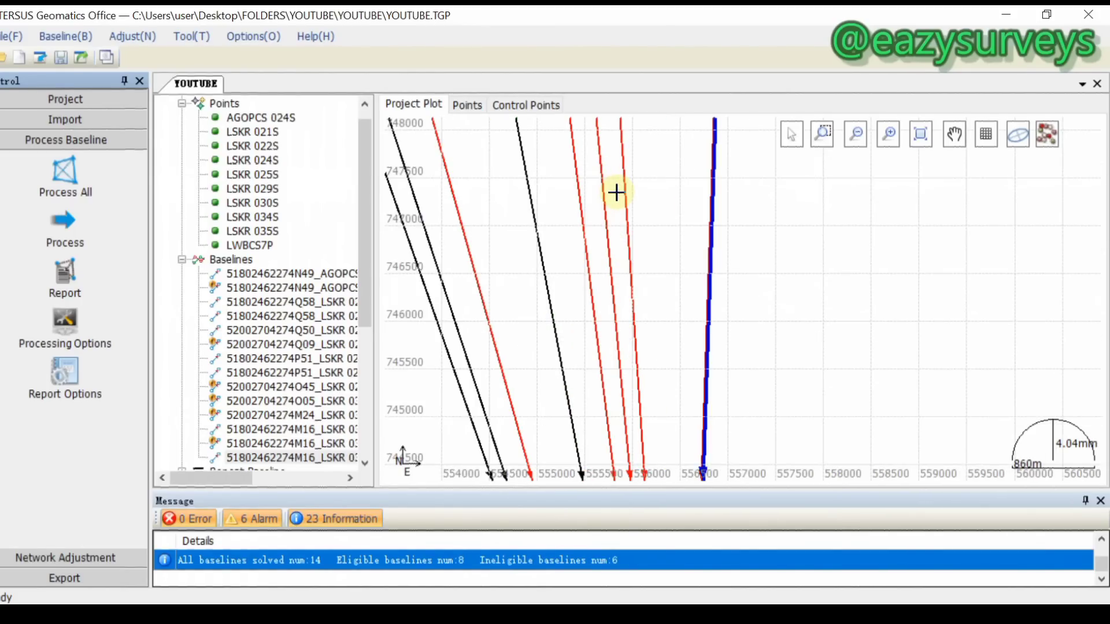
{"action": "scroll", "coordinate": [617, 192], "scroll_direction": "down", "scroll_amount": 2}
{"action": "scroll", "coordinate": [616, 192], "scroll_direction": "up", "scroll_amount": 1}
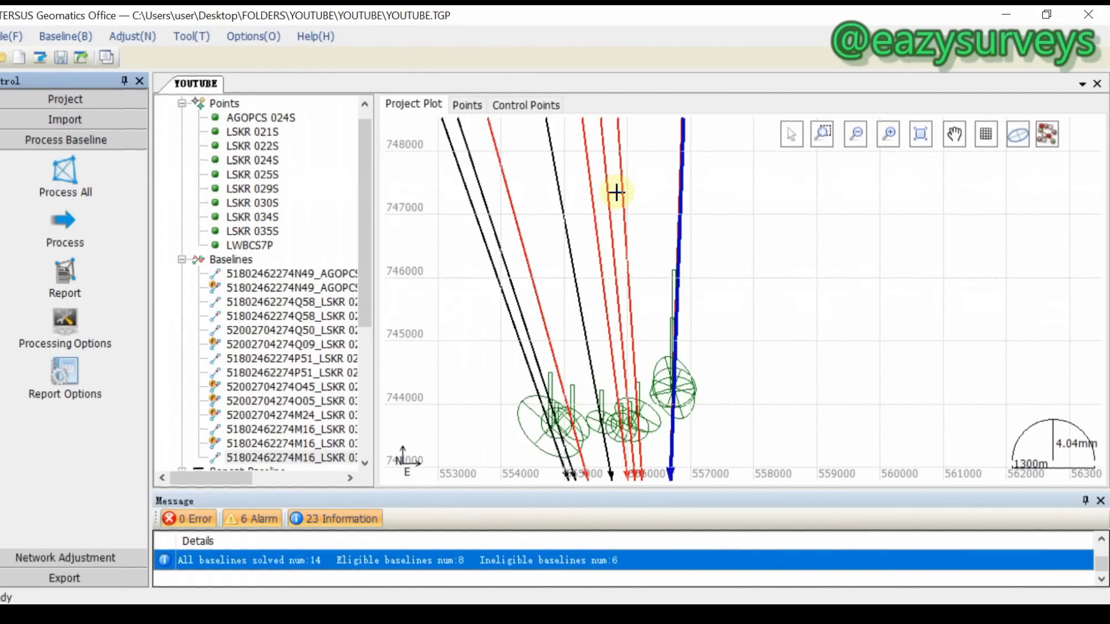
{"action": "scroll", "coordinate": [622, 173], "scroll_direction": "down", "scroll_amount": 1}
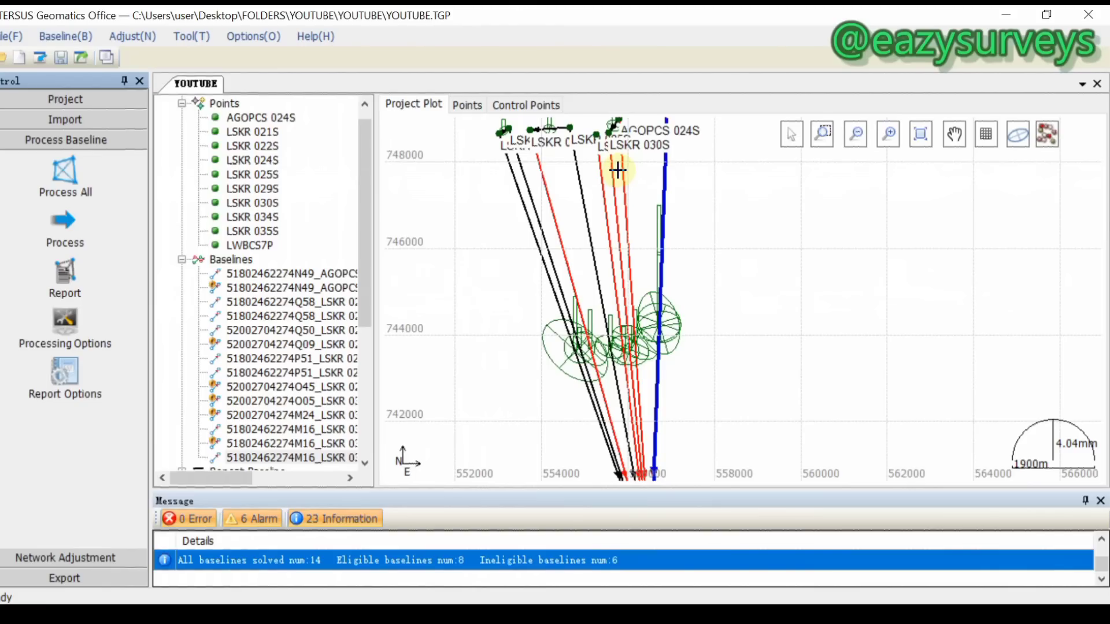
{"action": "scroll", "coordinate": [619, 168], "scroll_direction": "up", "scroll_amount": 1}
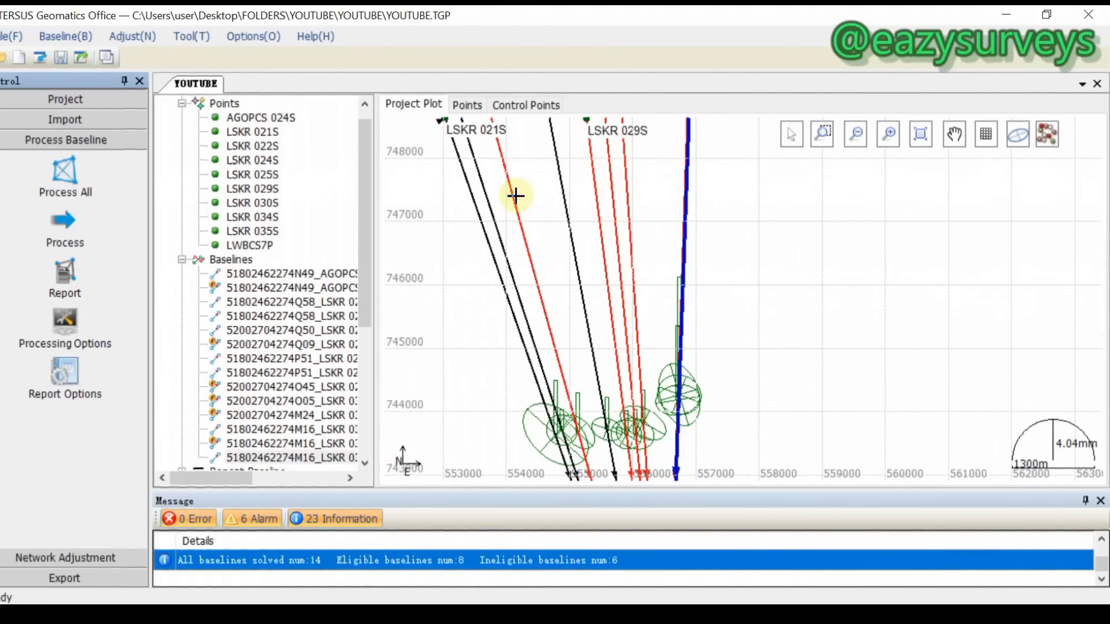
{"action": "scroll", "coordinate": [537, 195], "scroll_direction": "down", "scroll_amount": 3}
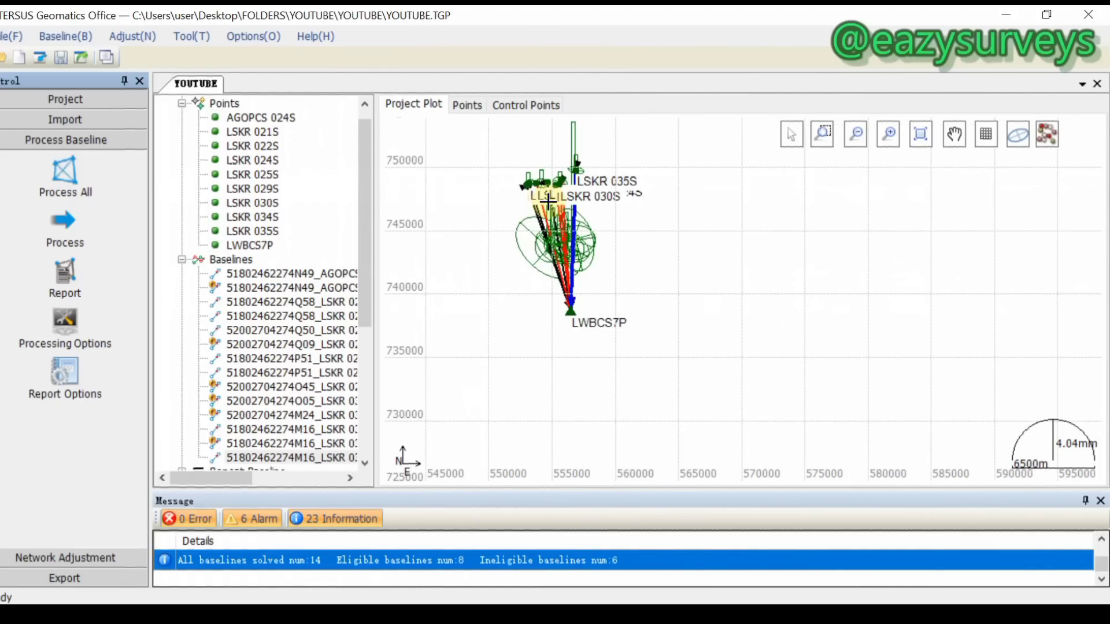
{"action": "scroll", "coordinate": [548, 201], "scroll_direction": "up", "scroll_amount": 3}
{"action": "scroll", "coordinate": [578, 220], "scroll_direction": "down", "scroll_amount": 1}
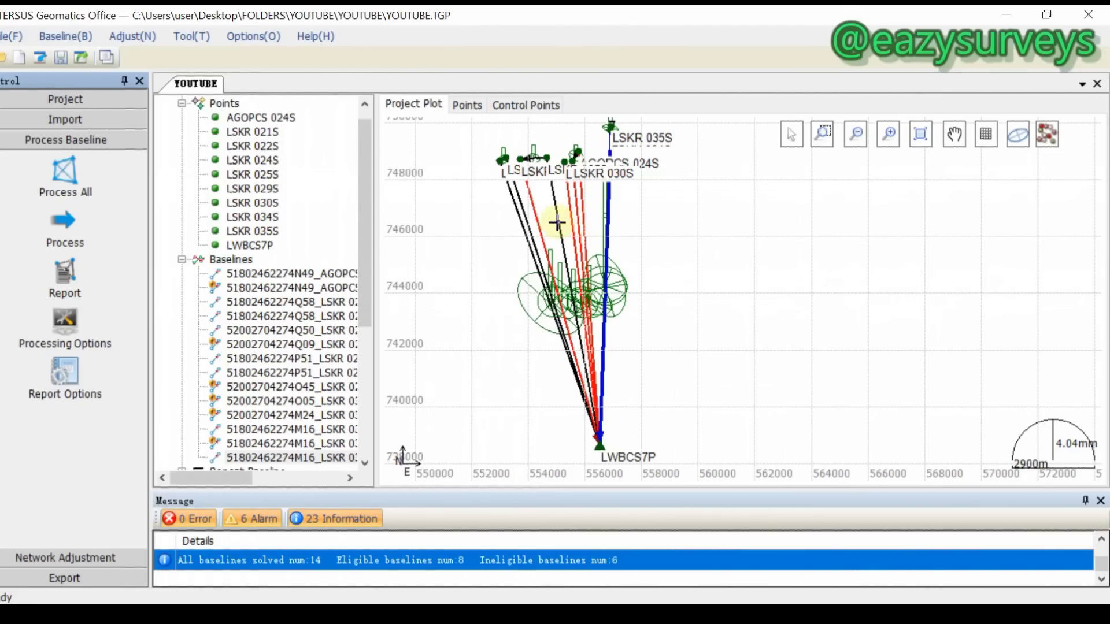
Review the baseline results list, and inspect the satellite tracks and residuals of the baseline from AGOPCS 024S to LWBCS7P.
{"action": "left_click", "coordinate": [231, 258]}
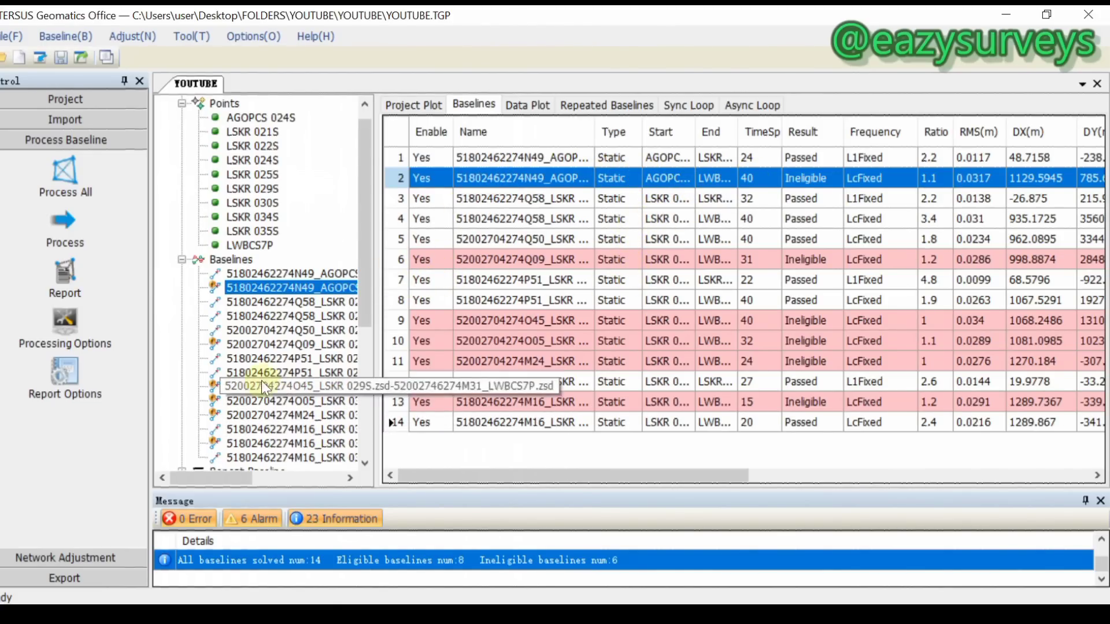
{"action": "left_click_drag", "start_coordinate": [363, 199], "coordinate": [363, 254]}
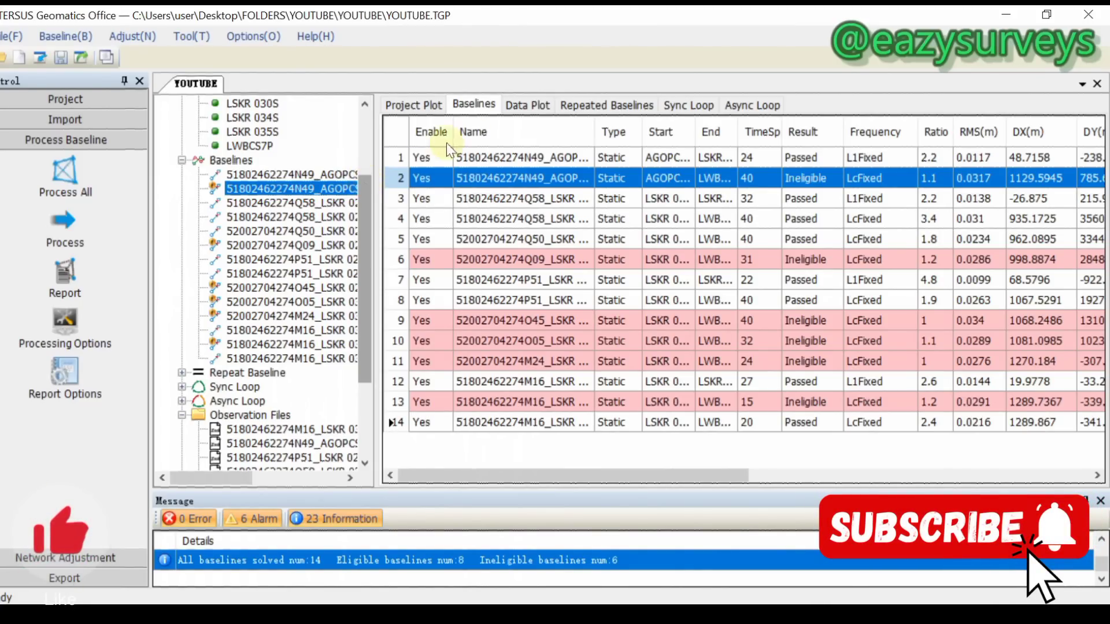
{"action": "left_click", "coordinate": [527, 107]}
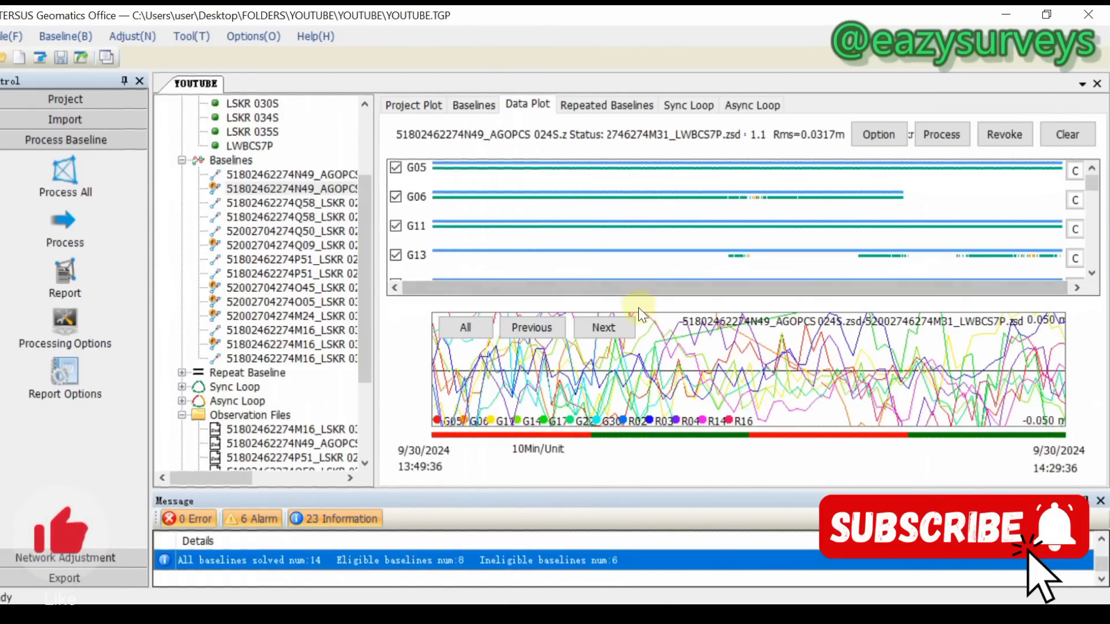
{"action": "left_click", "coordinate": [1093, 272]}
{"action": "scroll", "coordinate": [1092, 273], "scroll_direction": "down", "scroll_amount": 5}
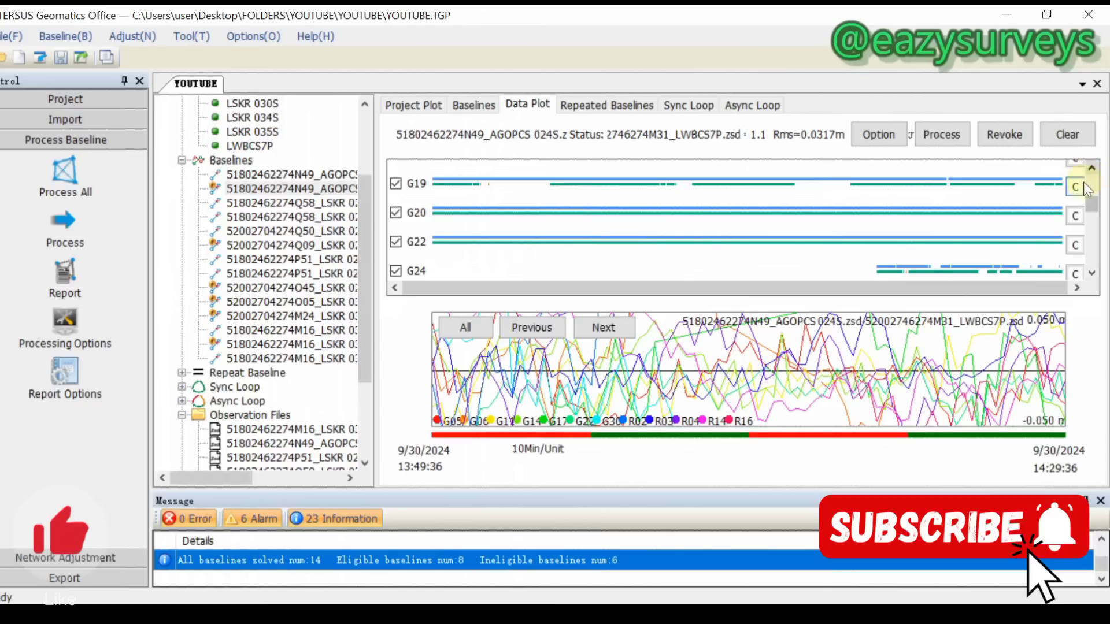
{"action": "scroll", "coordinate": [1098, 177], "scroll_direction": "up", "scroll_amount": 5}
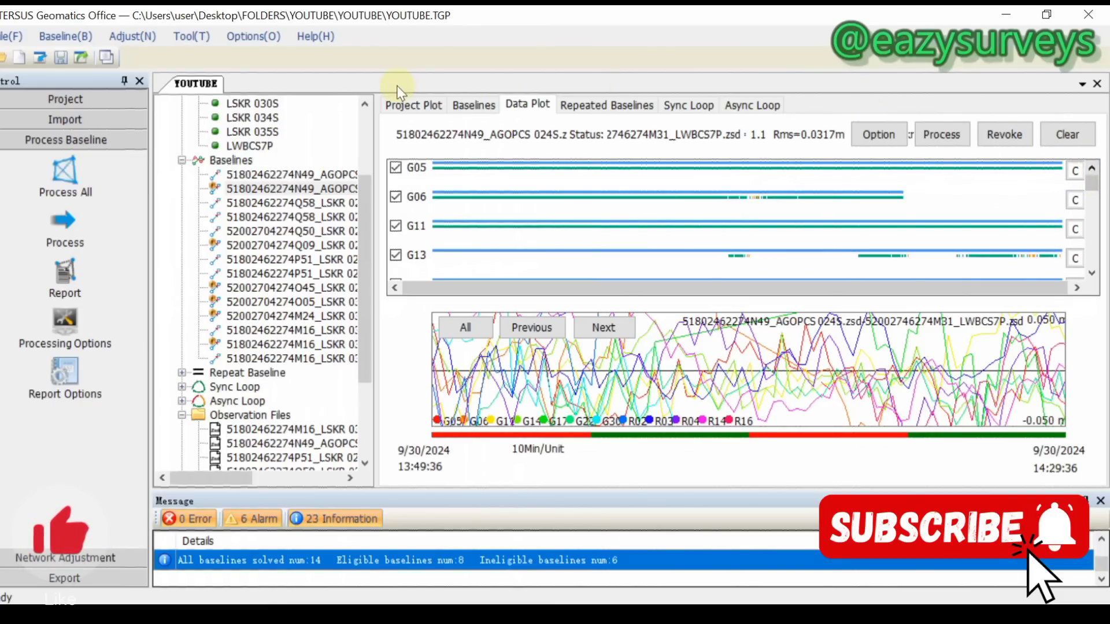
Compare the red and black baselines in the project plot, from base LWBCS7P up to stations LSKR 021S through LSKR 035S.
{"action": "left_click", "coordinate": [399, 106]}
{"action": "scroll", "coordinate": [540, 194], "scroll_direction": "up", "scroll_amount": 1}
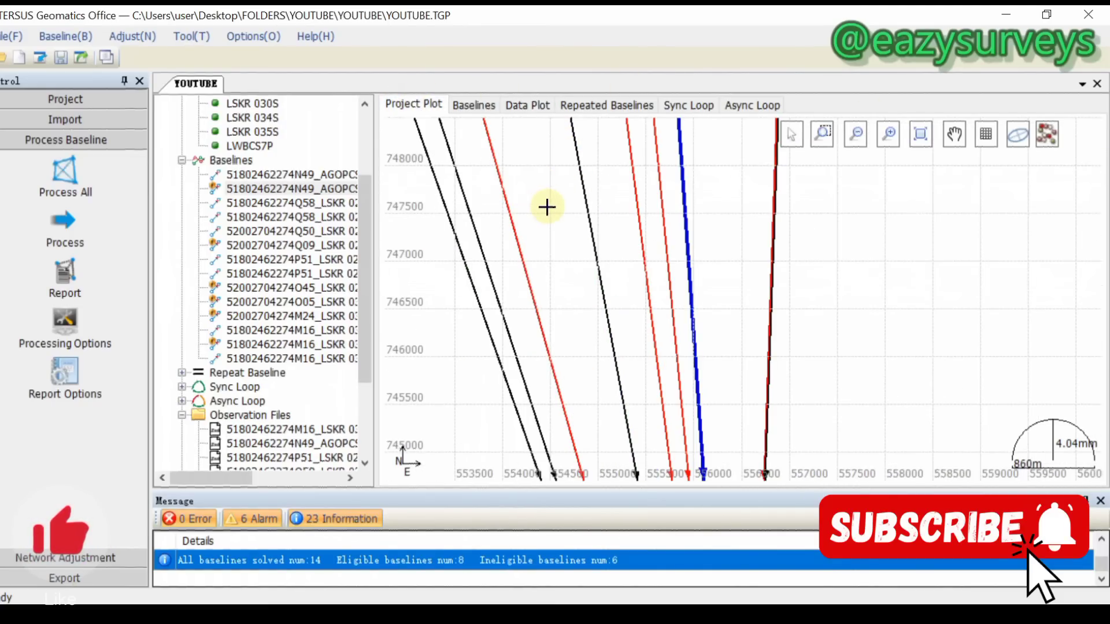
{"action": "scroll", "coordinate": [545, 206], "scroll_direction": "down", "scroll_amount": 2}
{"action": "scroll", "coordinate": [540, 168], "scroll_direction": "up", "scroll_amount": 2}
{"action": "scroll", "coordinate": [563, 304], "scroll_direction": "down", "scroll_amount": 2}
{"action": "scroll", "coordinate": [577, 352], "scroll_direction": "up", "scroll_amount": 4}
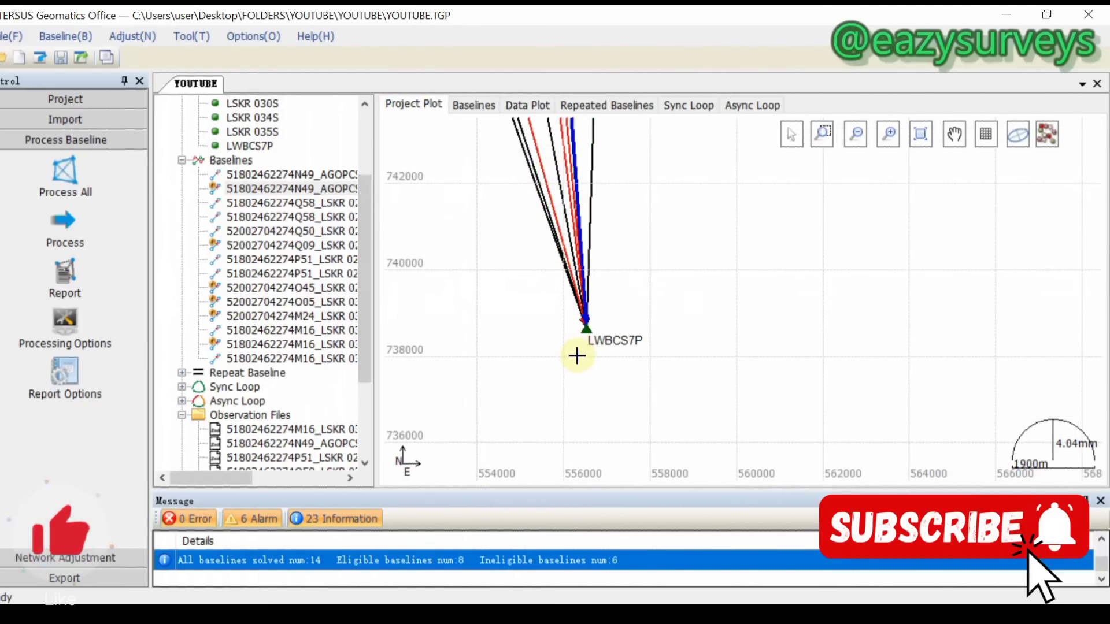
{"action": "scroll", "coordinate": [607, 338], "scroll_direction": "down", "scroll_amount": 3}
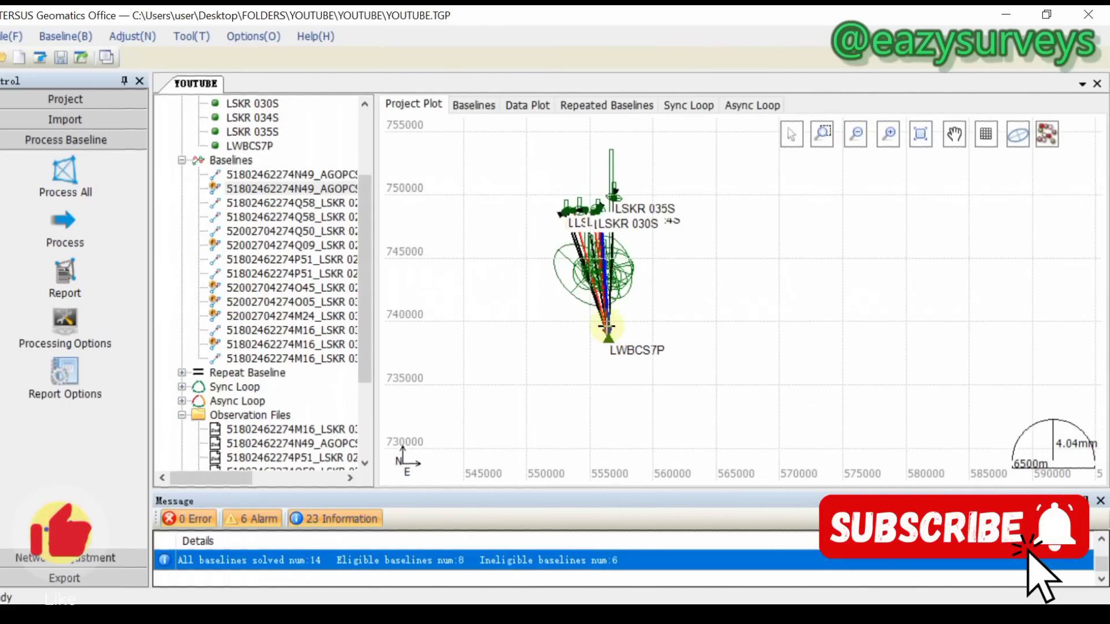
{"action": "scroll", "coordinate": [572, 193], "scroll_direction": "up", "scroll_amount": 4}
{"action": "scroll", "coordinate": [576, 266], "scroll_direction": "down", "scroll_amount": 3}
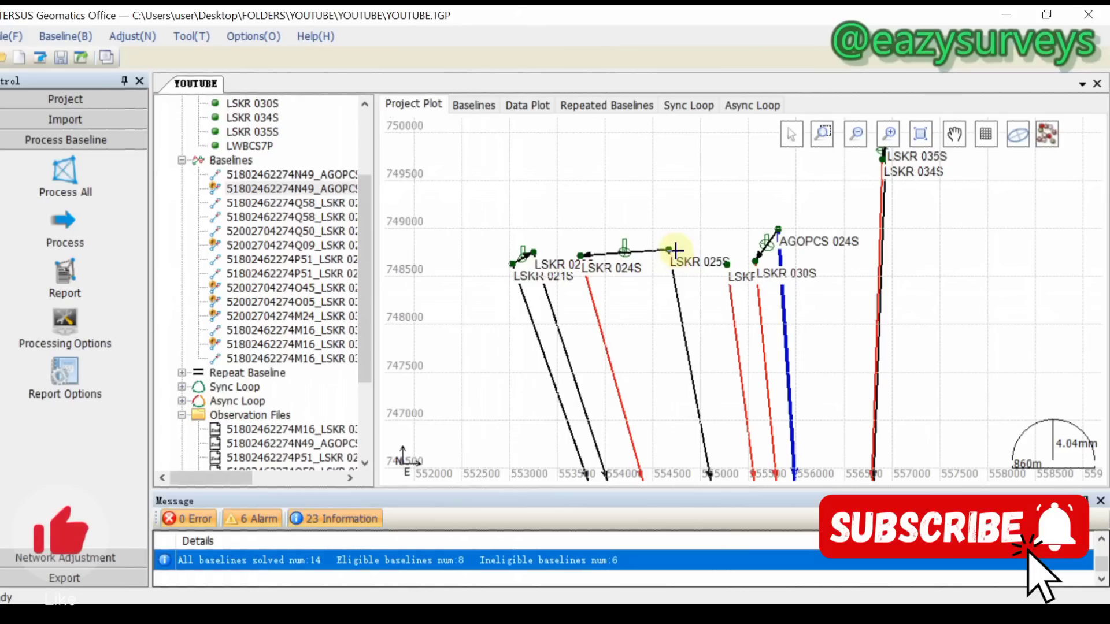
{"action": "scroll", "coordinate": [590, 256], "scroll_direction": "up", "scroll_amount": 4}
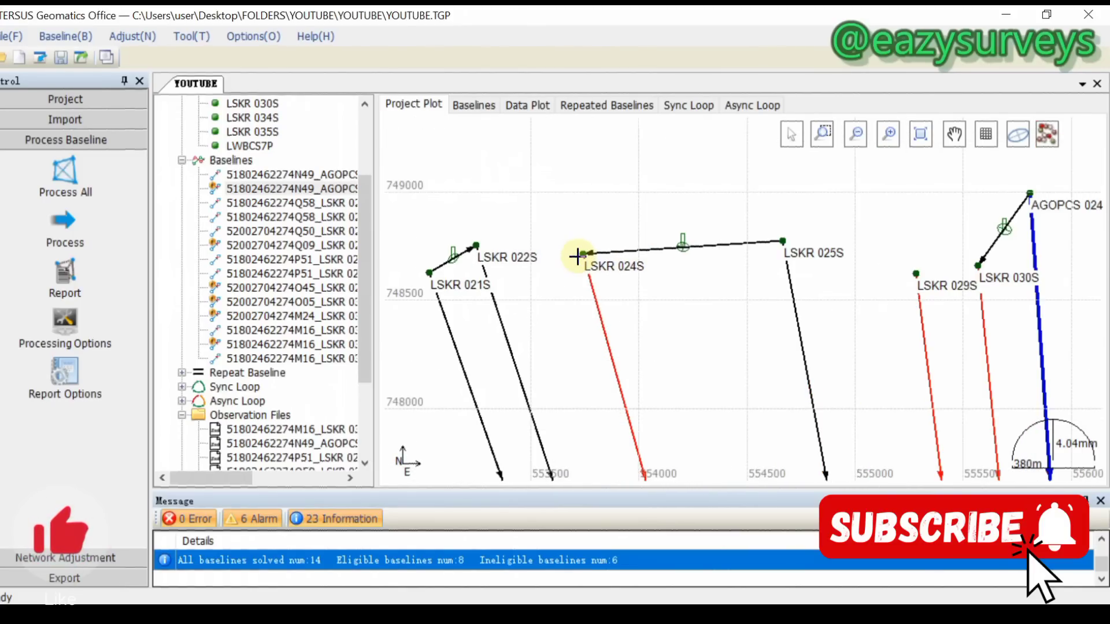
{"action": "scroll", "coordinate": [585, 260], "scroll_direction": "down", "scroll_amount": 3}
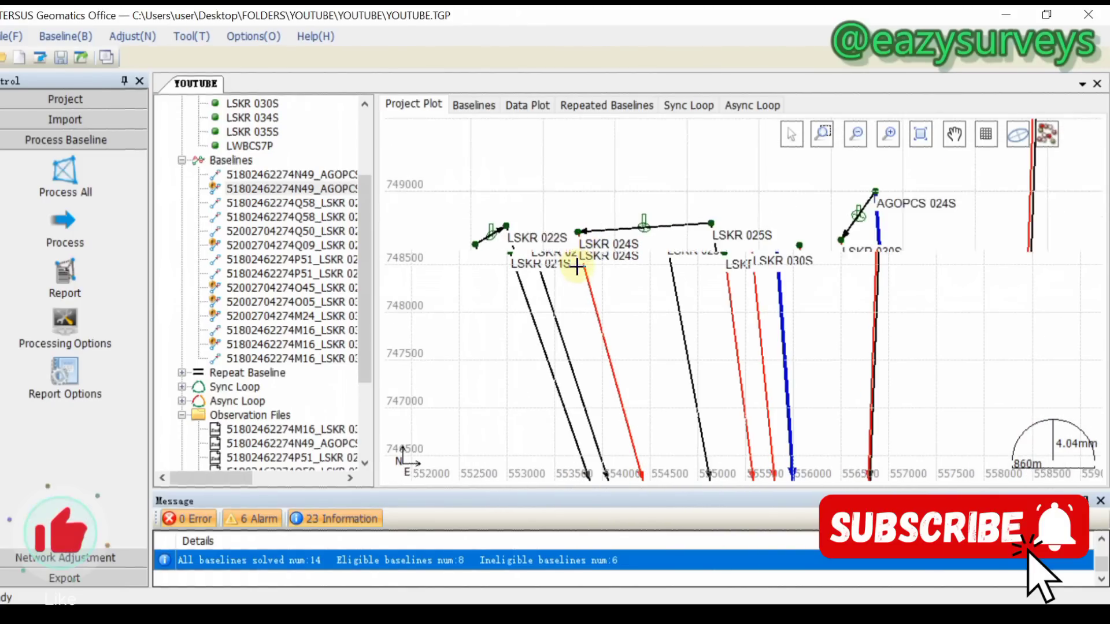
{"action": "scroll", "coordinate": [664, 272], "scroll_direction": "down", "scroll_amount": 2}
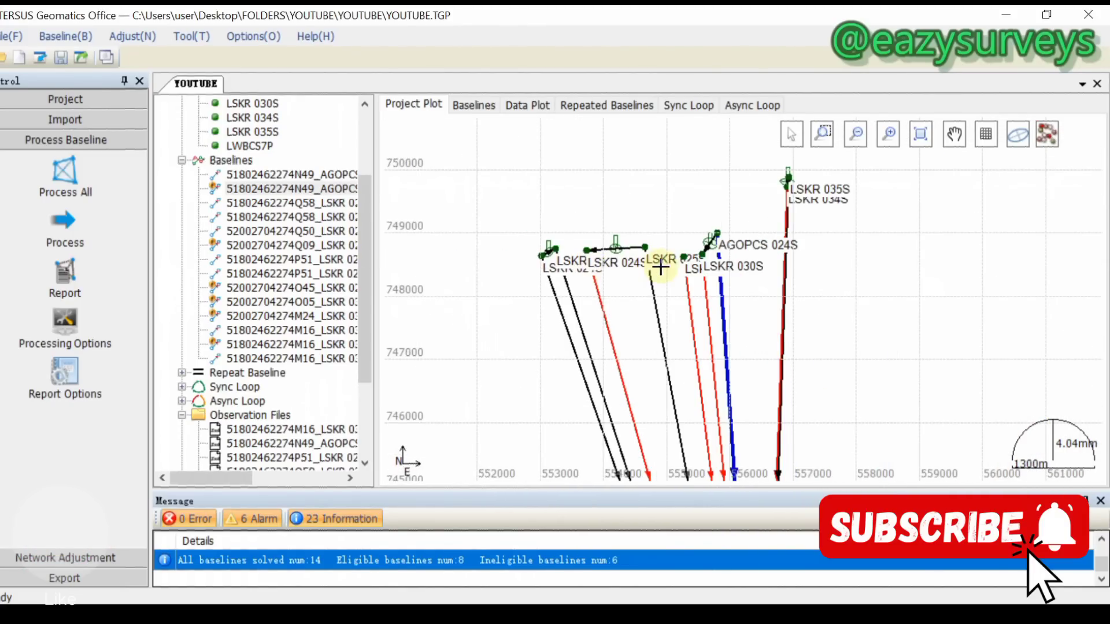
{"action": "scroll", "coordinate": [693, 307], "scroll_direction": "up", "scroll_amount": 2}
{"action": "scroll", "coordinate": [736, 291], "scroll_direction": "down", "scroll_amount": 3}
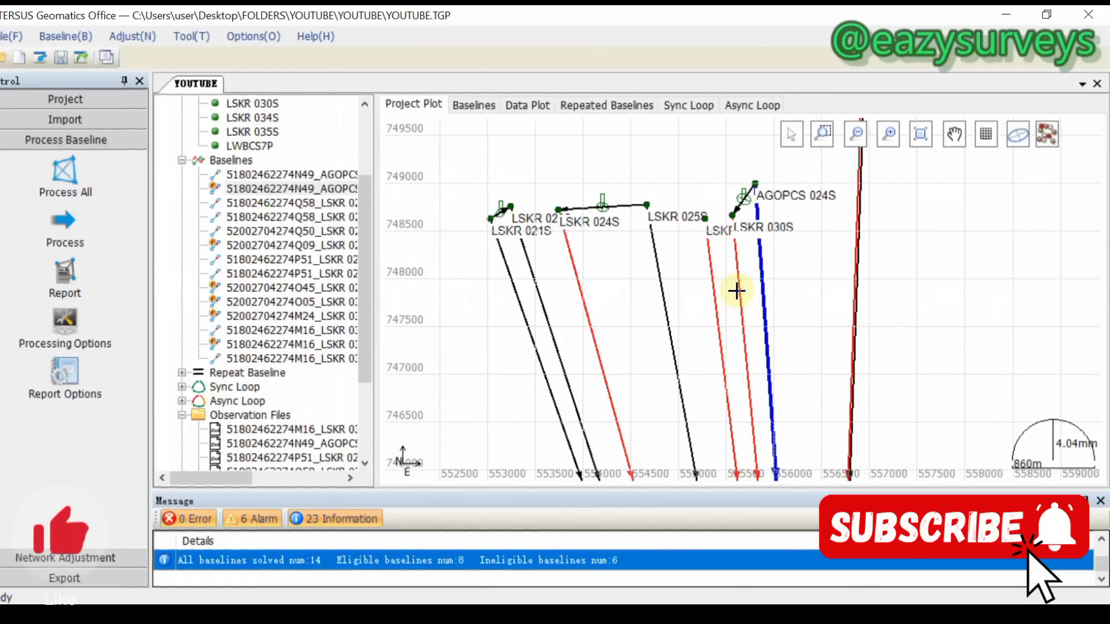
Locate the short baseline from AGOPCS 024S in the plot, and check the Result column of the baselines table.
{"action": "right_click", "coordinate": [263, 189]}
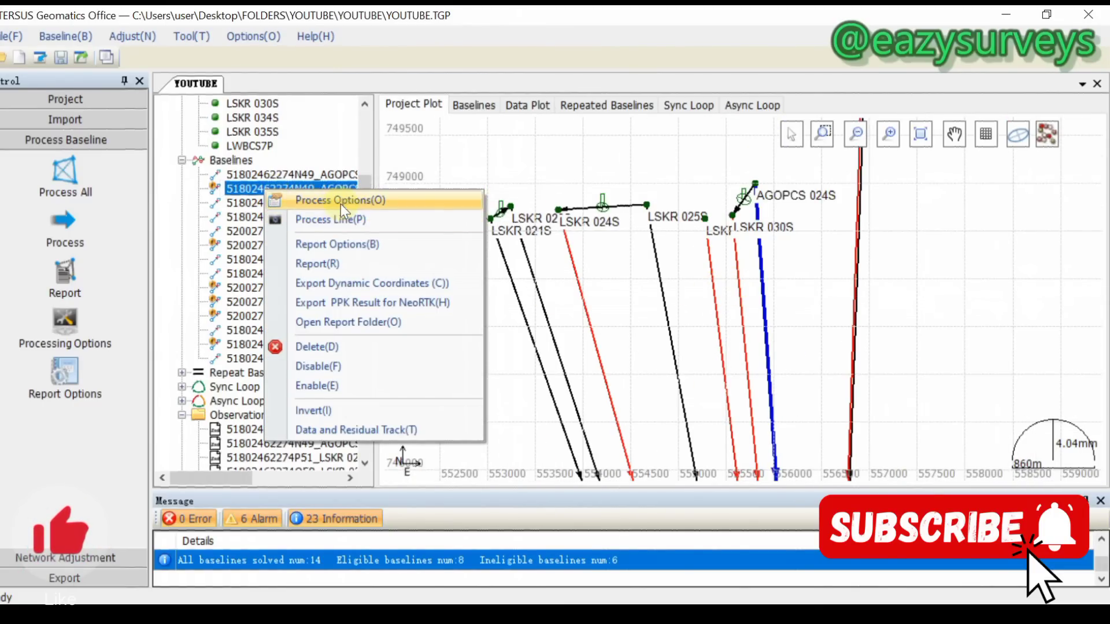
{"action": "left_click", "coordinate": [248, 175]}
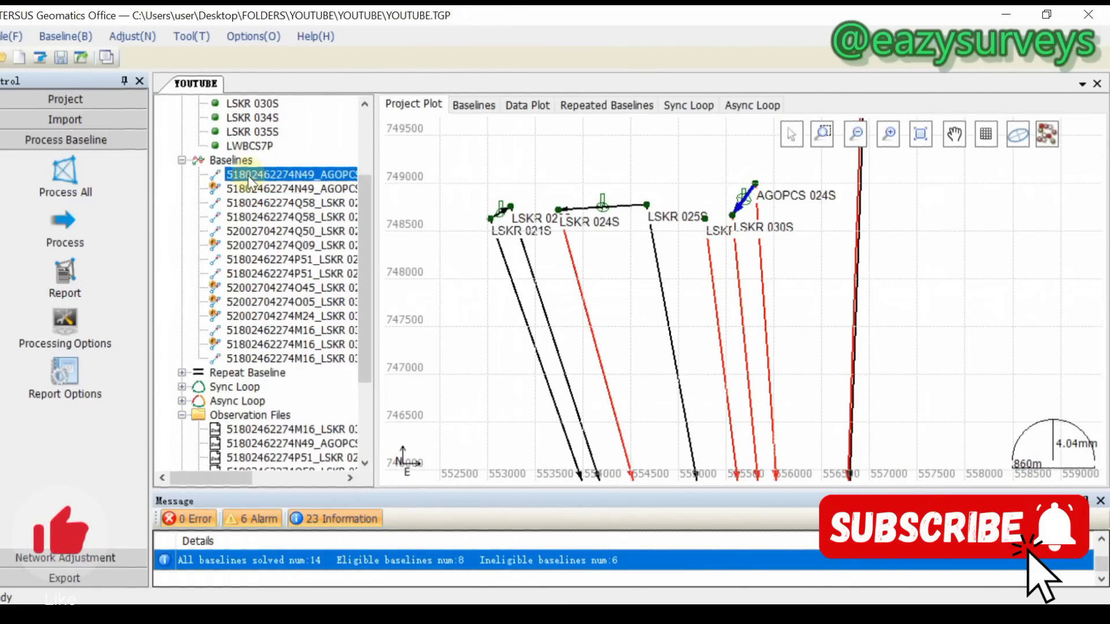
{"action": "left_click", "coordinate": [470, 108]}
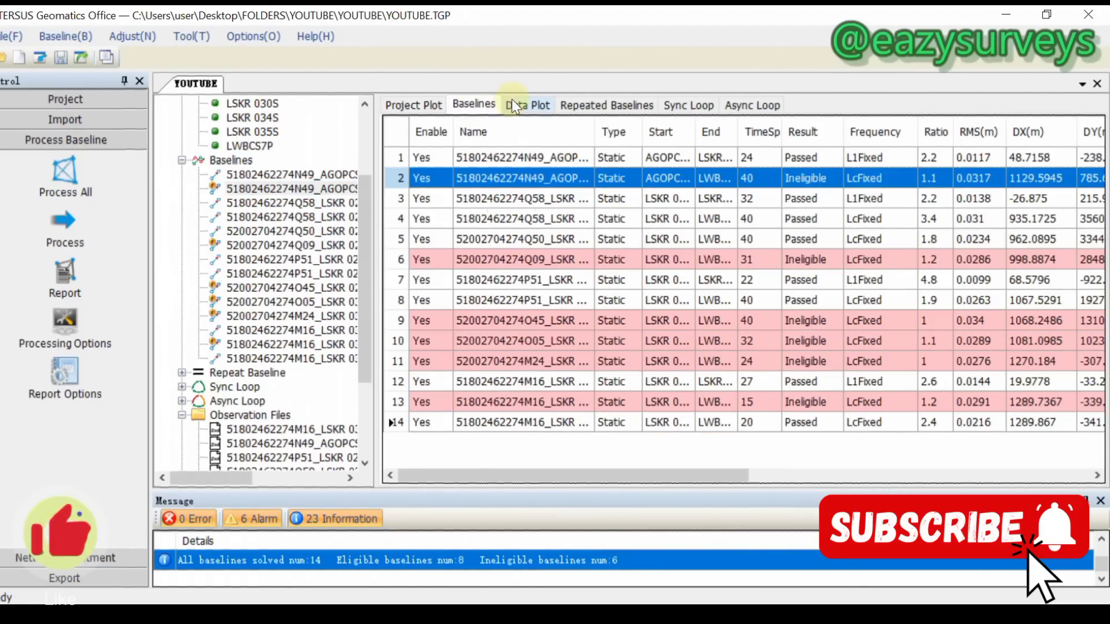
{"action": "left_click", "coordinate": [514, 100]}
{"action": "left_click", "coordinate": [489, 105]}
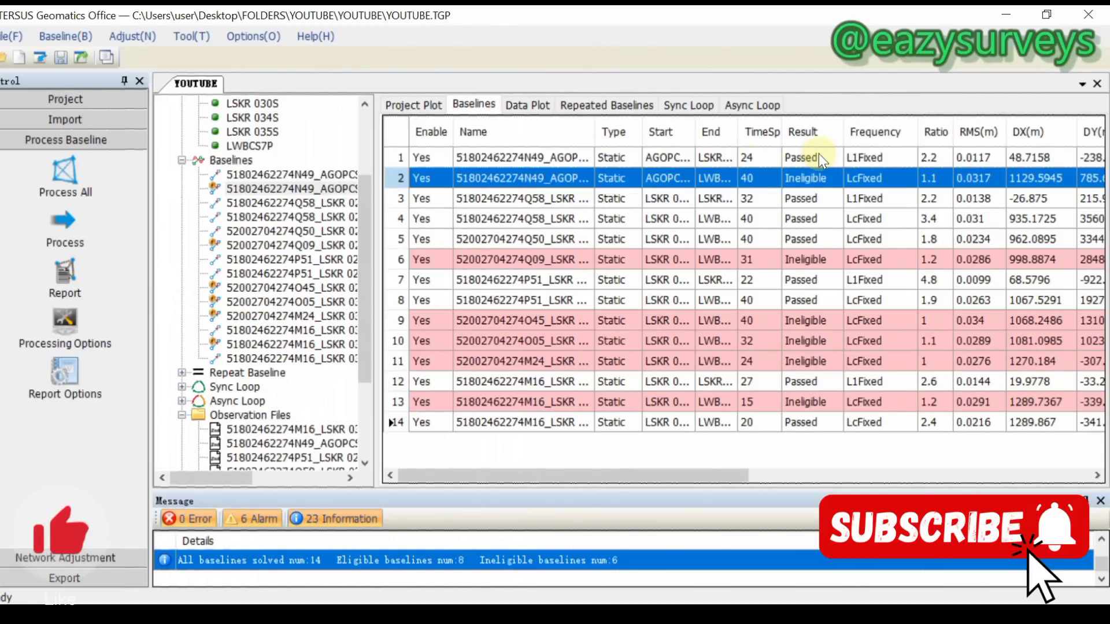